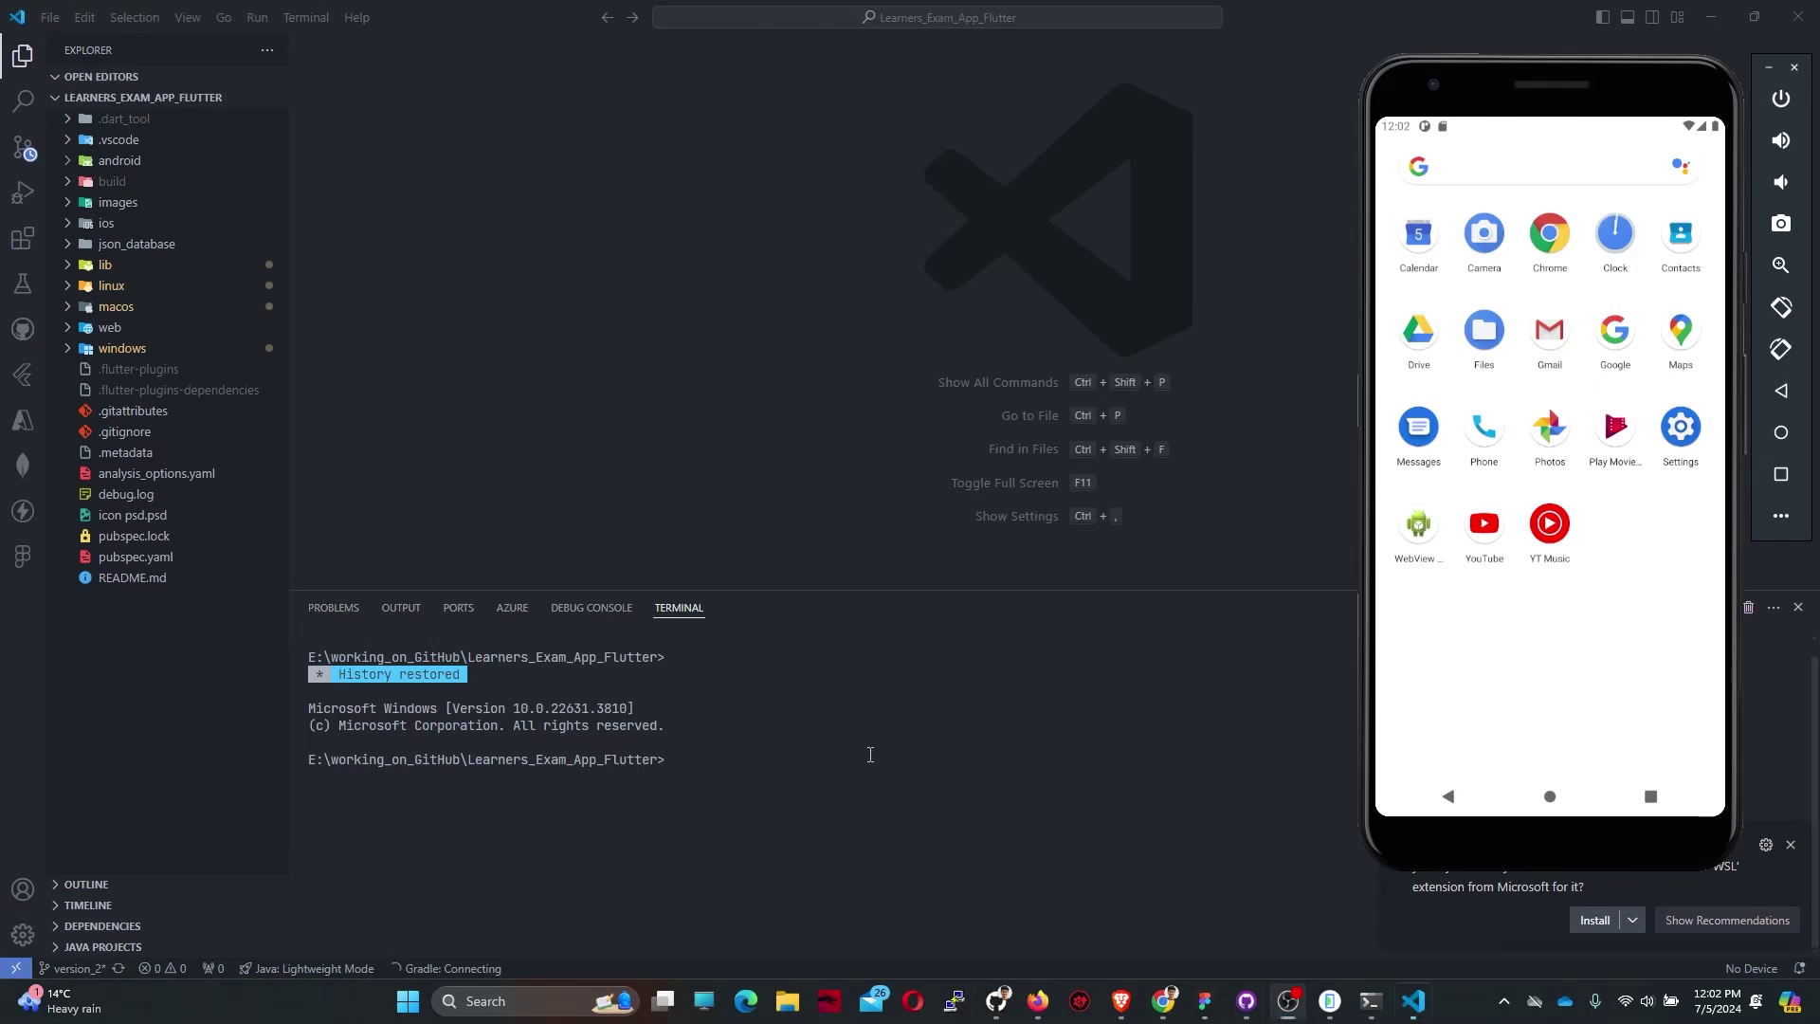
# - Run the Flutter app on the Android emulator with flutter run in the terminal
pyautogui.click(868, 755)
pyautogui.write('glu')
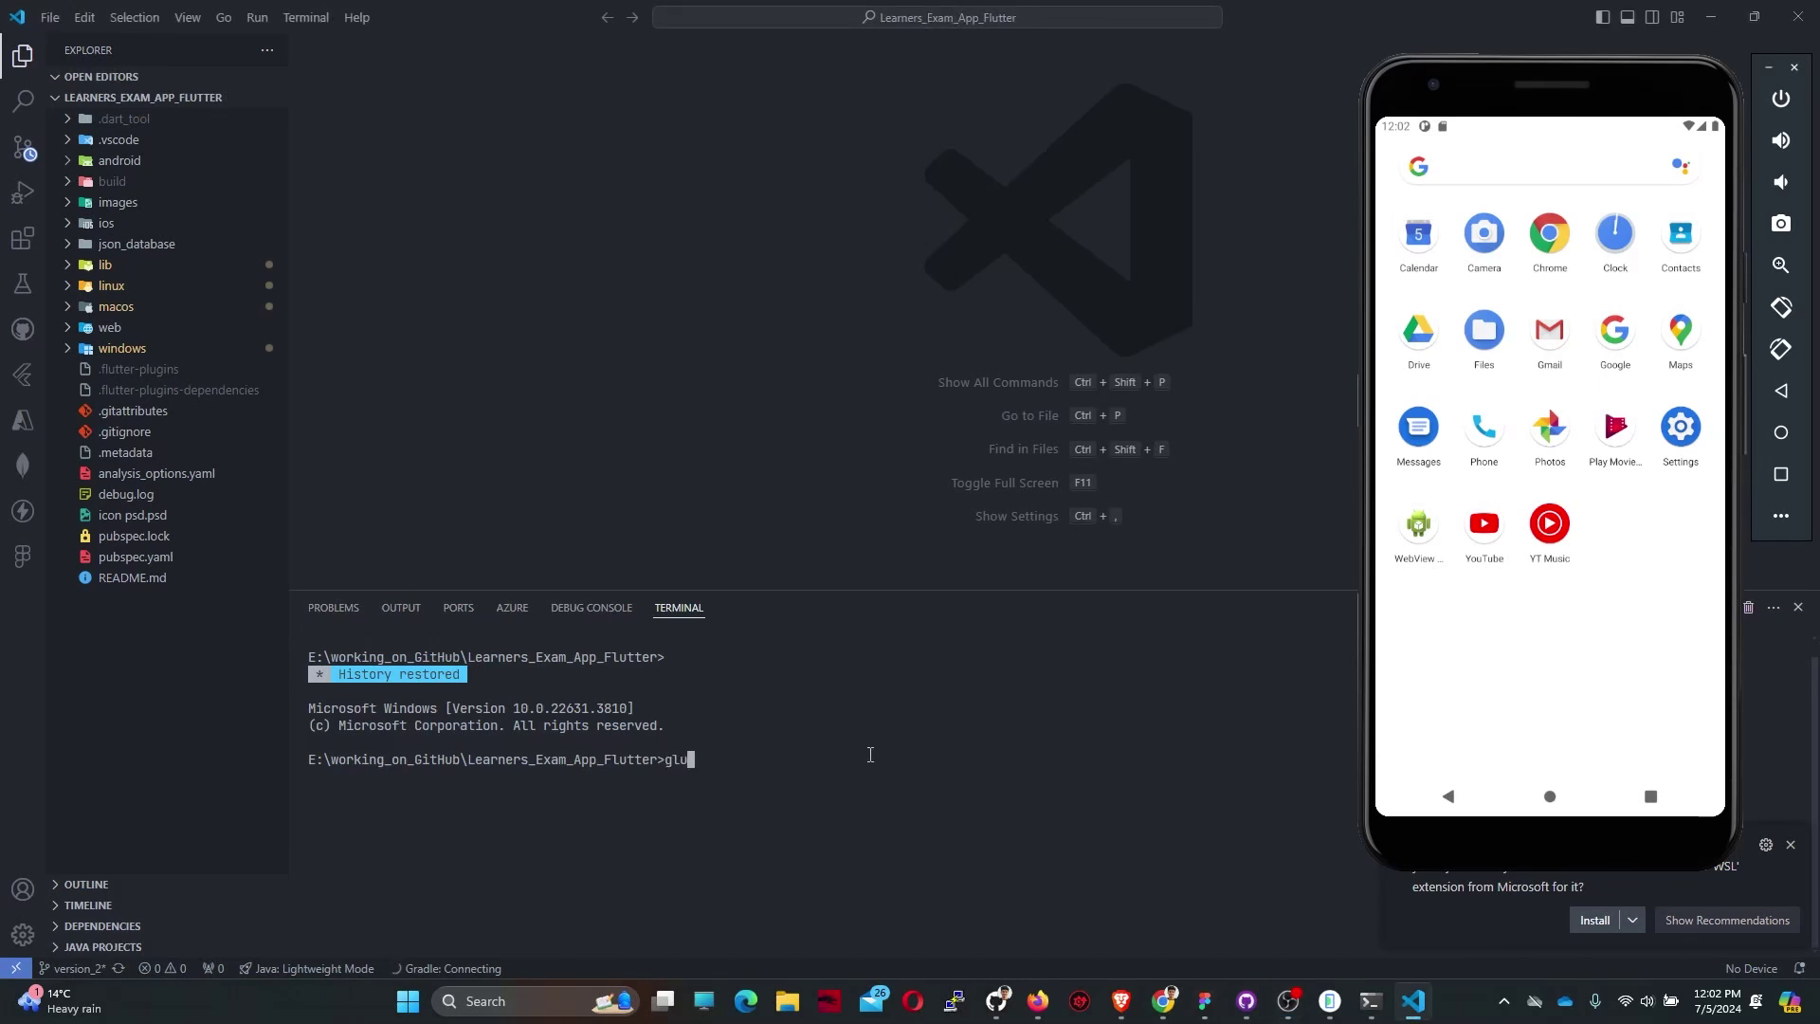
pyautogui.press('BackSpace')
pyautogui.press('BackSpace')
pyautogui.press('BackSpace')
pyautogui.write('flut')
pyautogui.write('ter run')
pyautogui.press('Return')
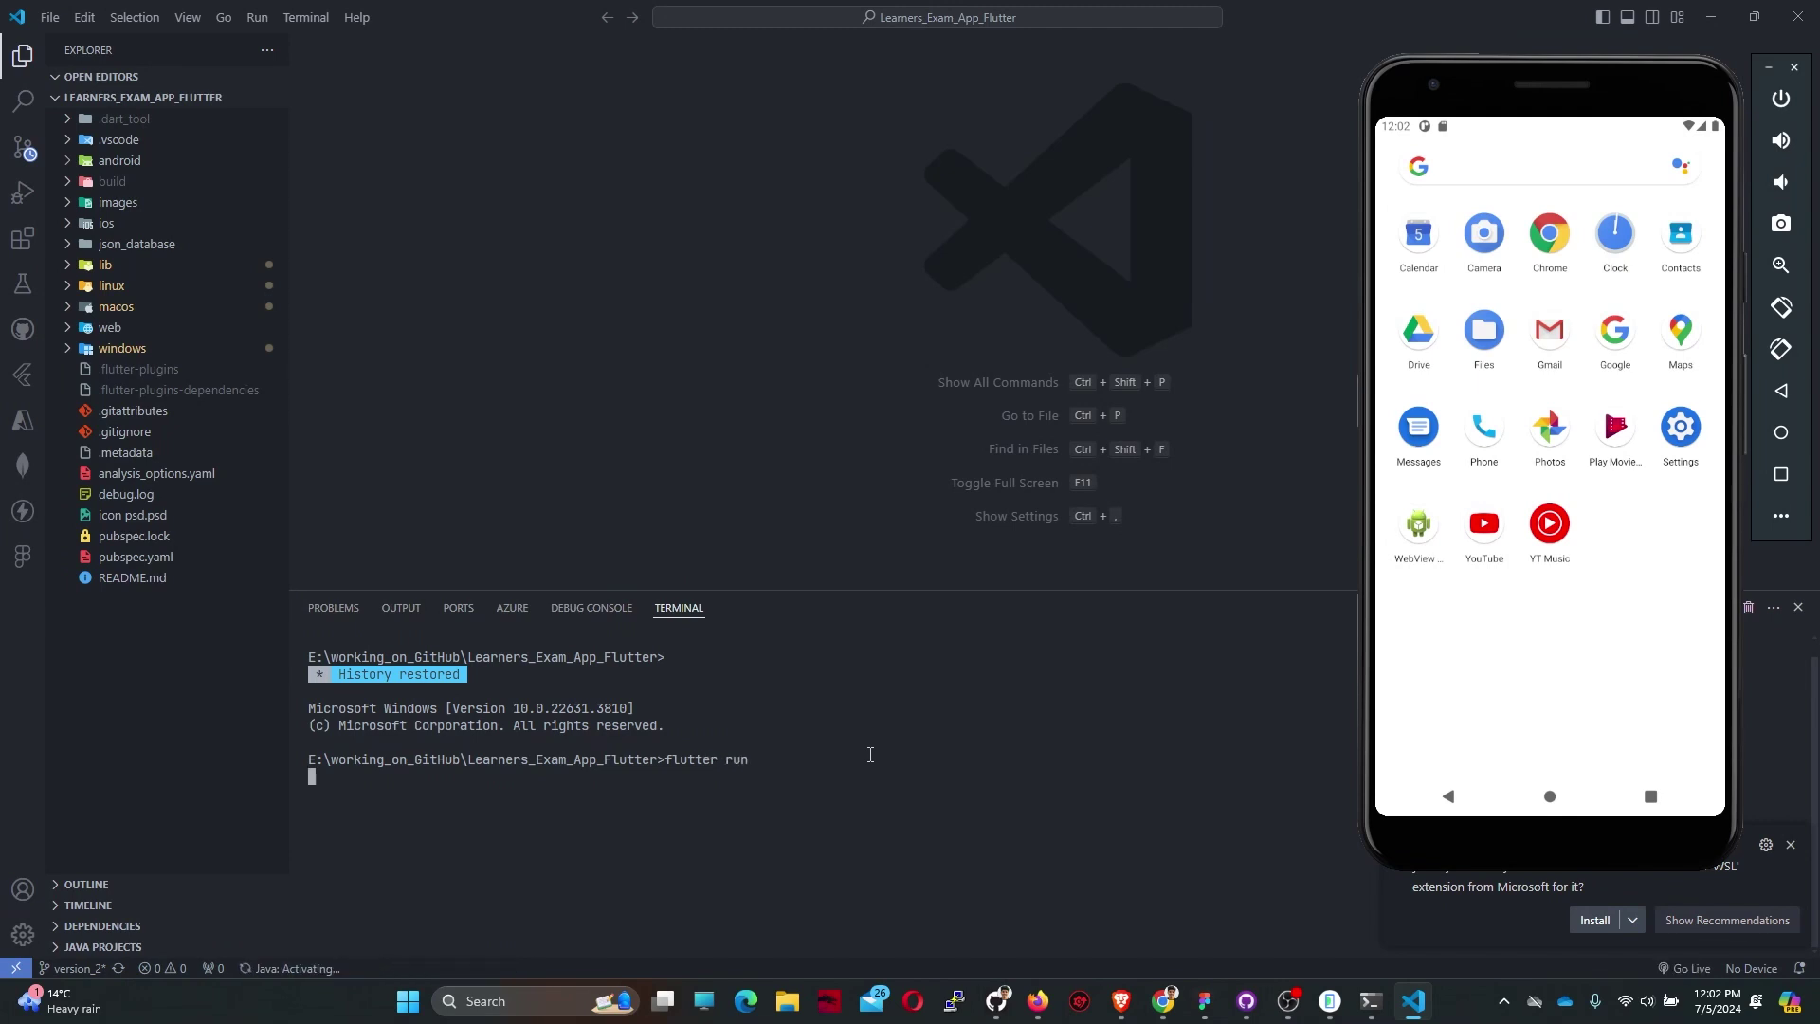
pyautogui.click(1163, 999)
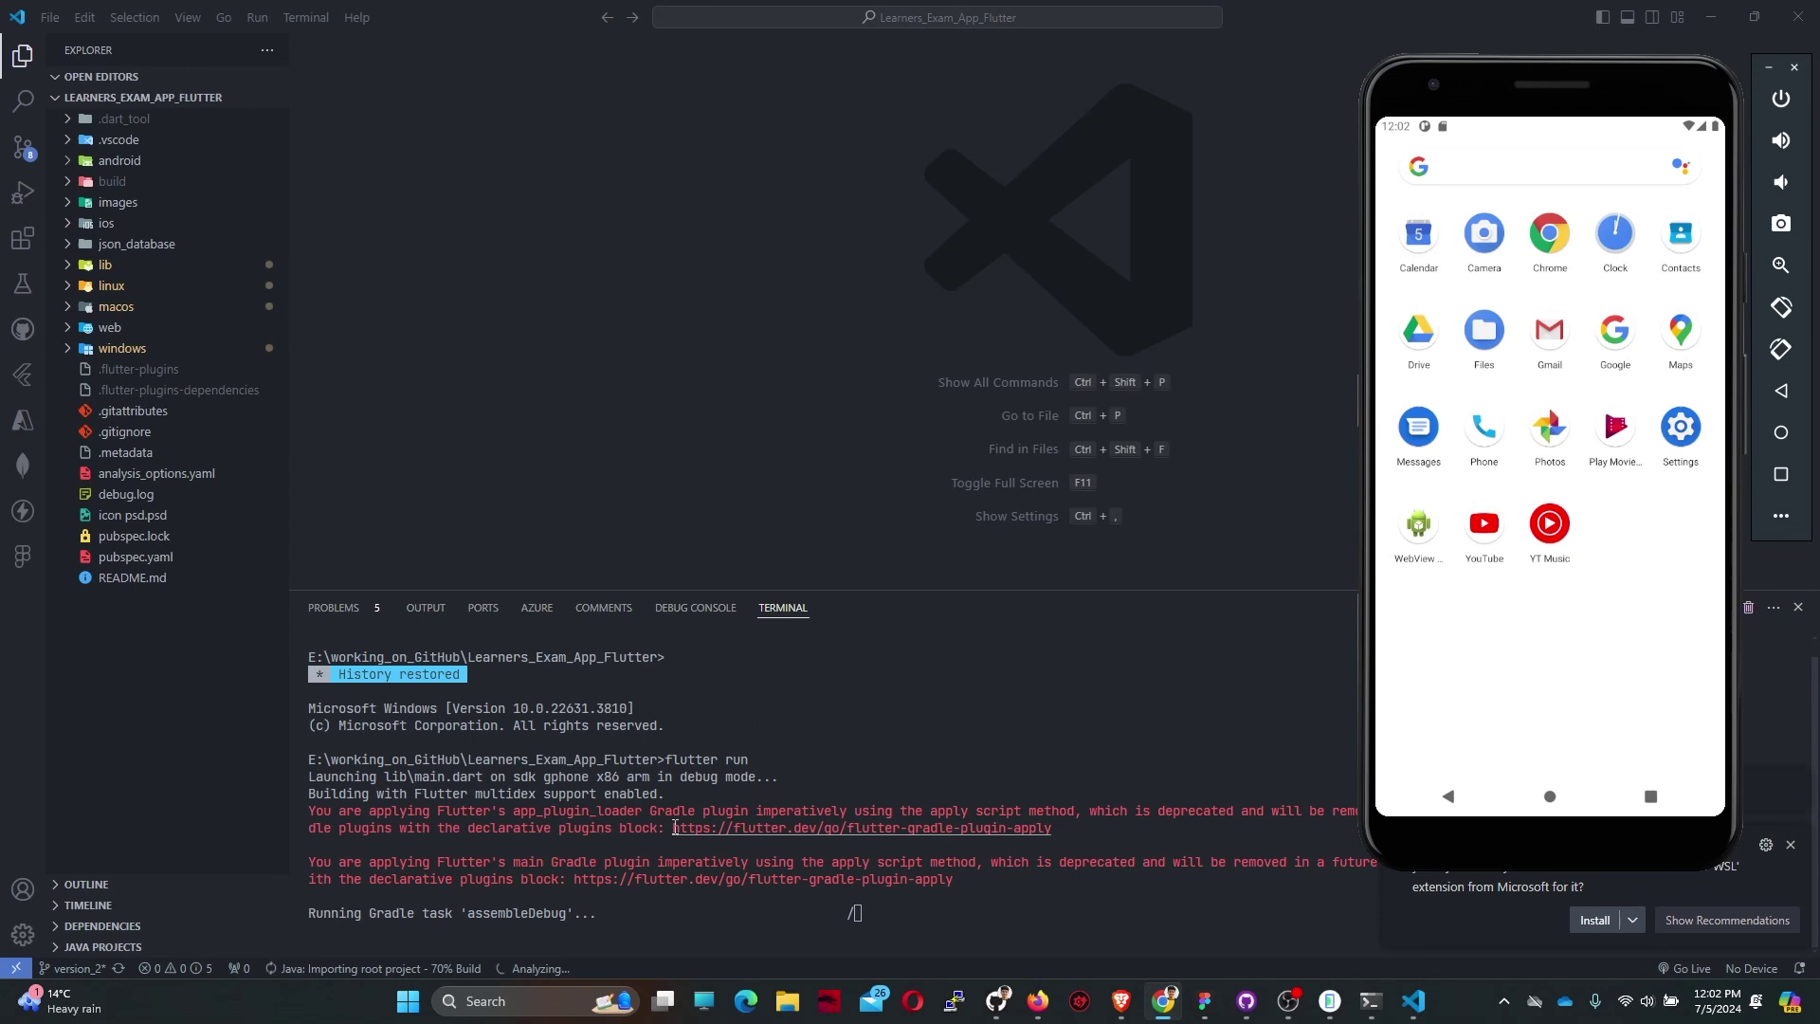
# - Copy the flutter-gradle-plugin-apply documentation link and the first deprecation warning text
pyautogui.moveTo(933, 827); pyautogui.dragTo(1083, 837)
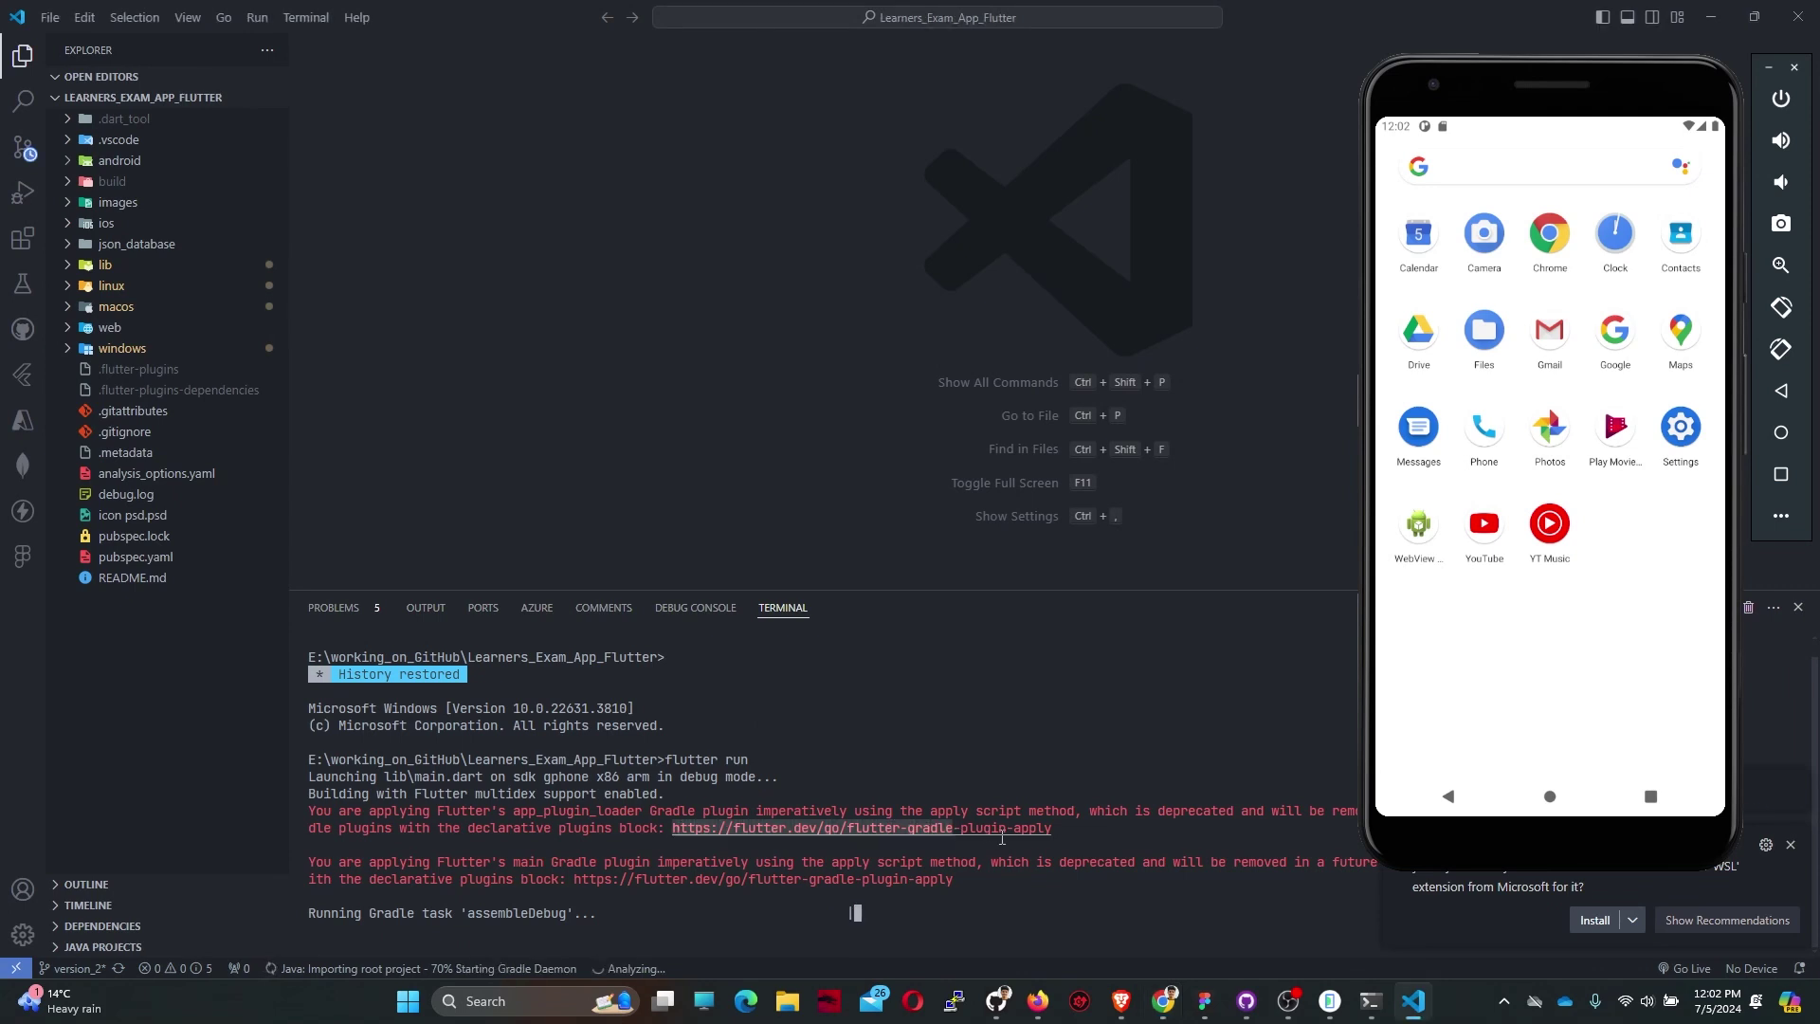
pyautogui.hotkey('ctrl', 'c')
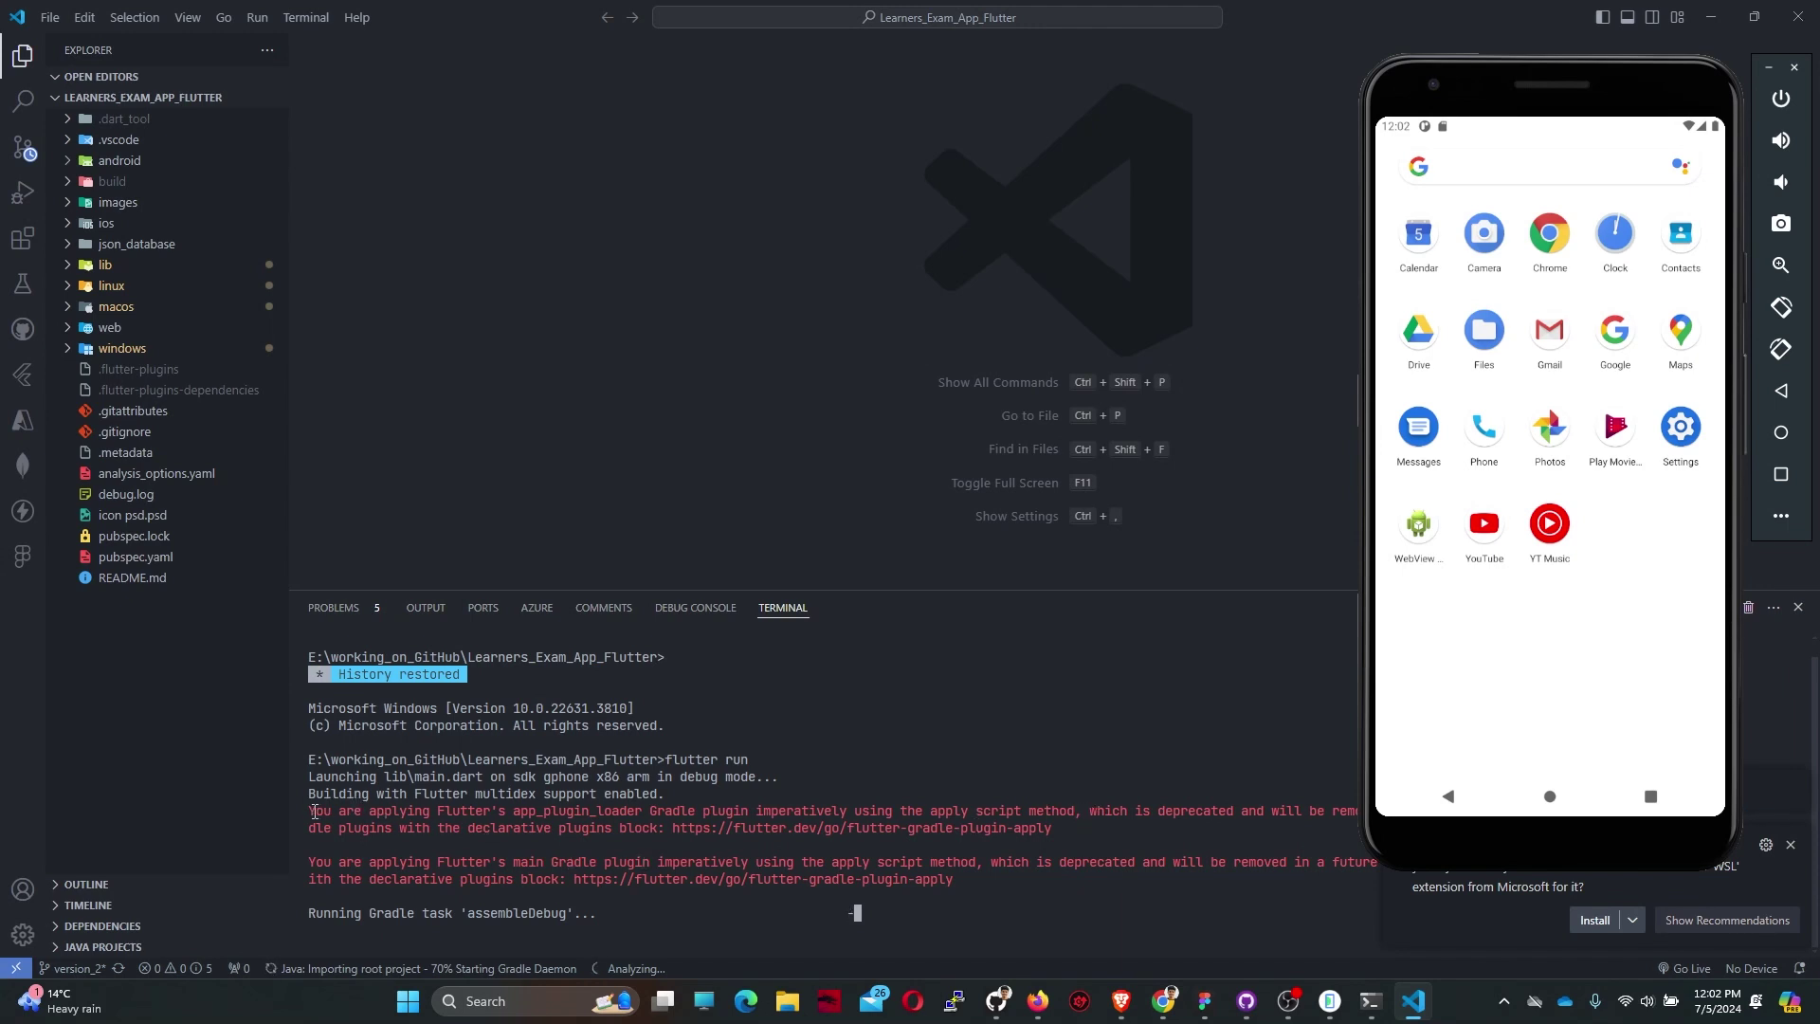
pyautogui.moveTo(312, 810); pyautogui.dragTo(1100, 829)
pyautogui.hotkey('ctrl', 'c')
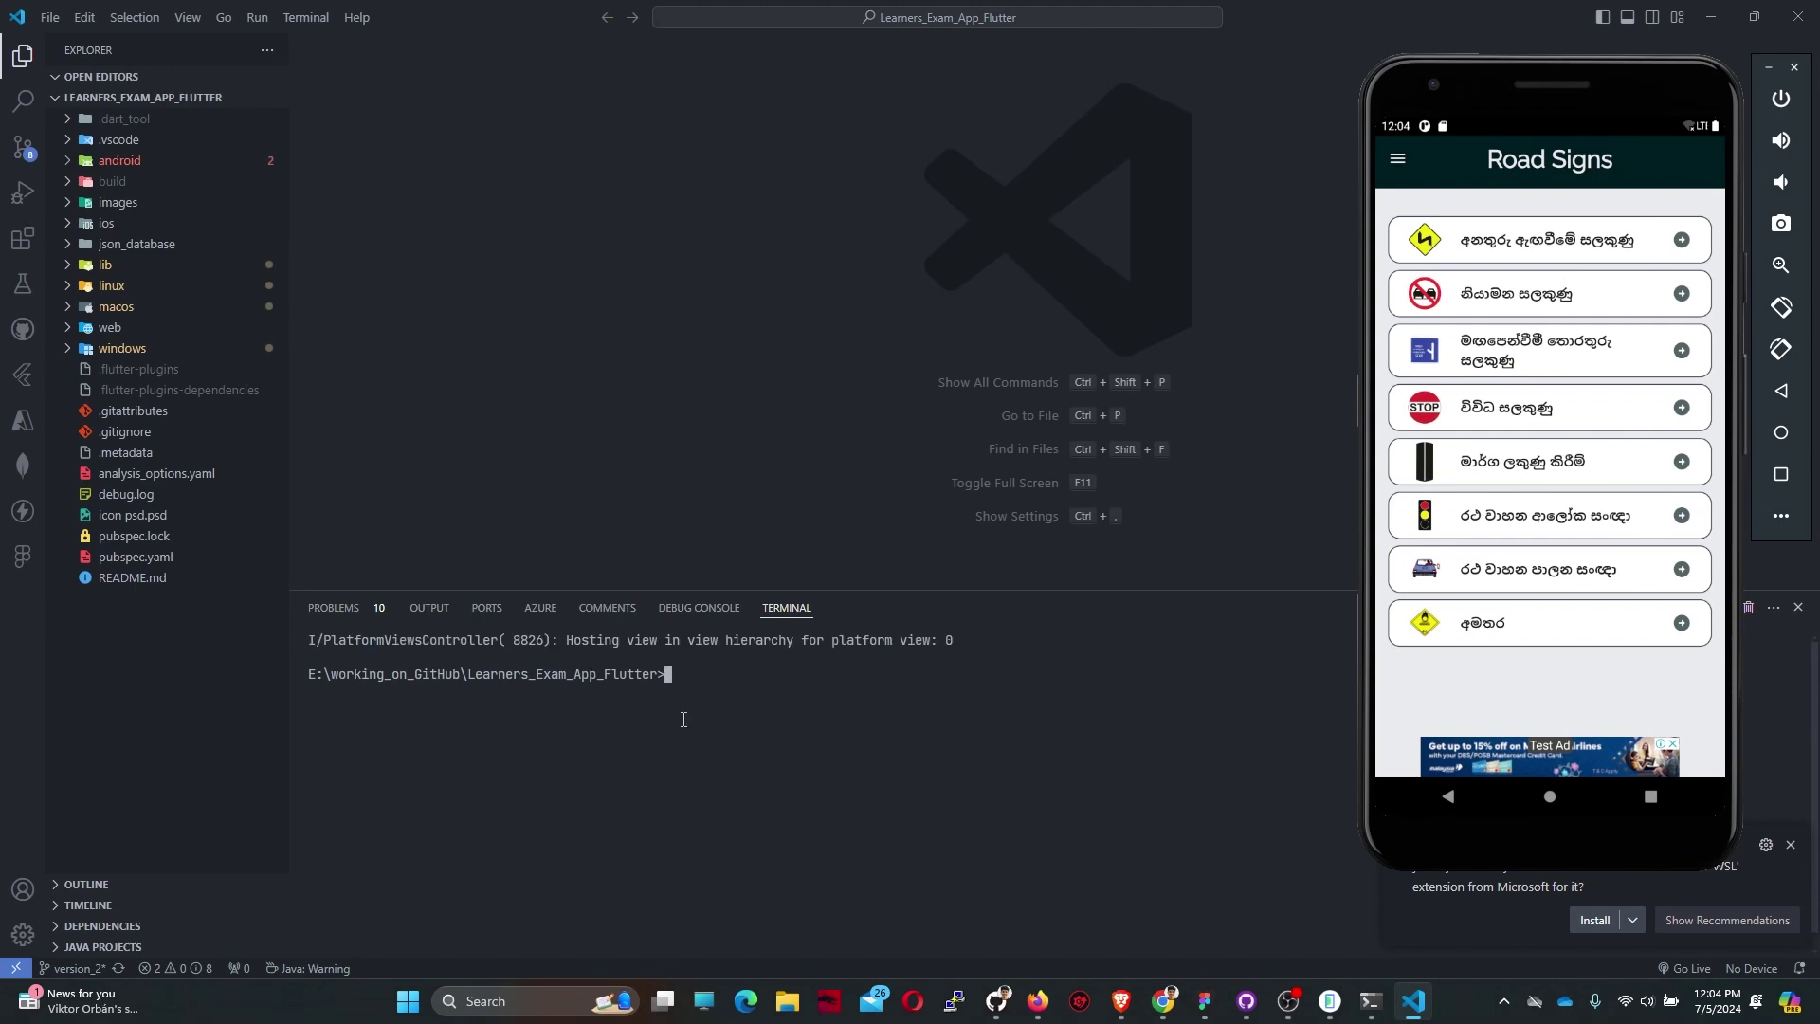
# - Close the emulator and bring up the Flutter docs page on migrating away from imperative apply
pyautogui.click(1767, 68)
pyautogui.click(938, 730)
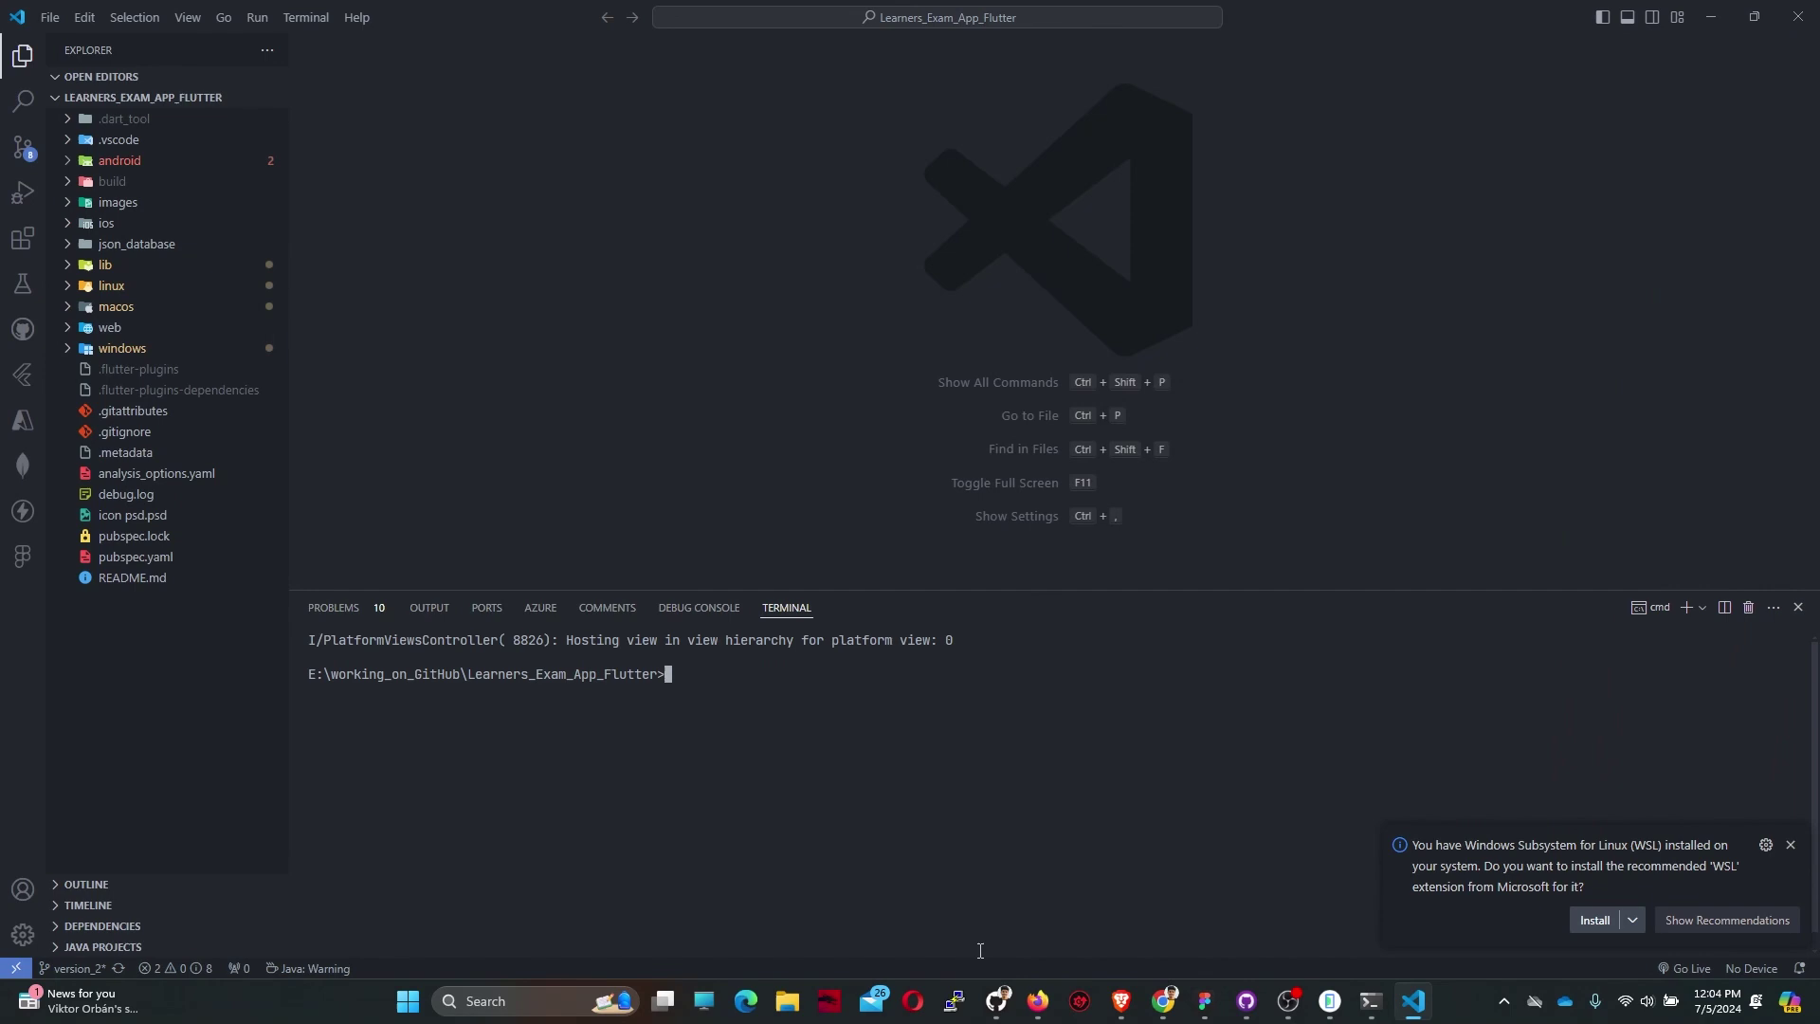
pyautogui.click(1039, 1002)
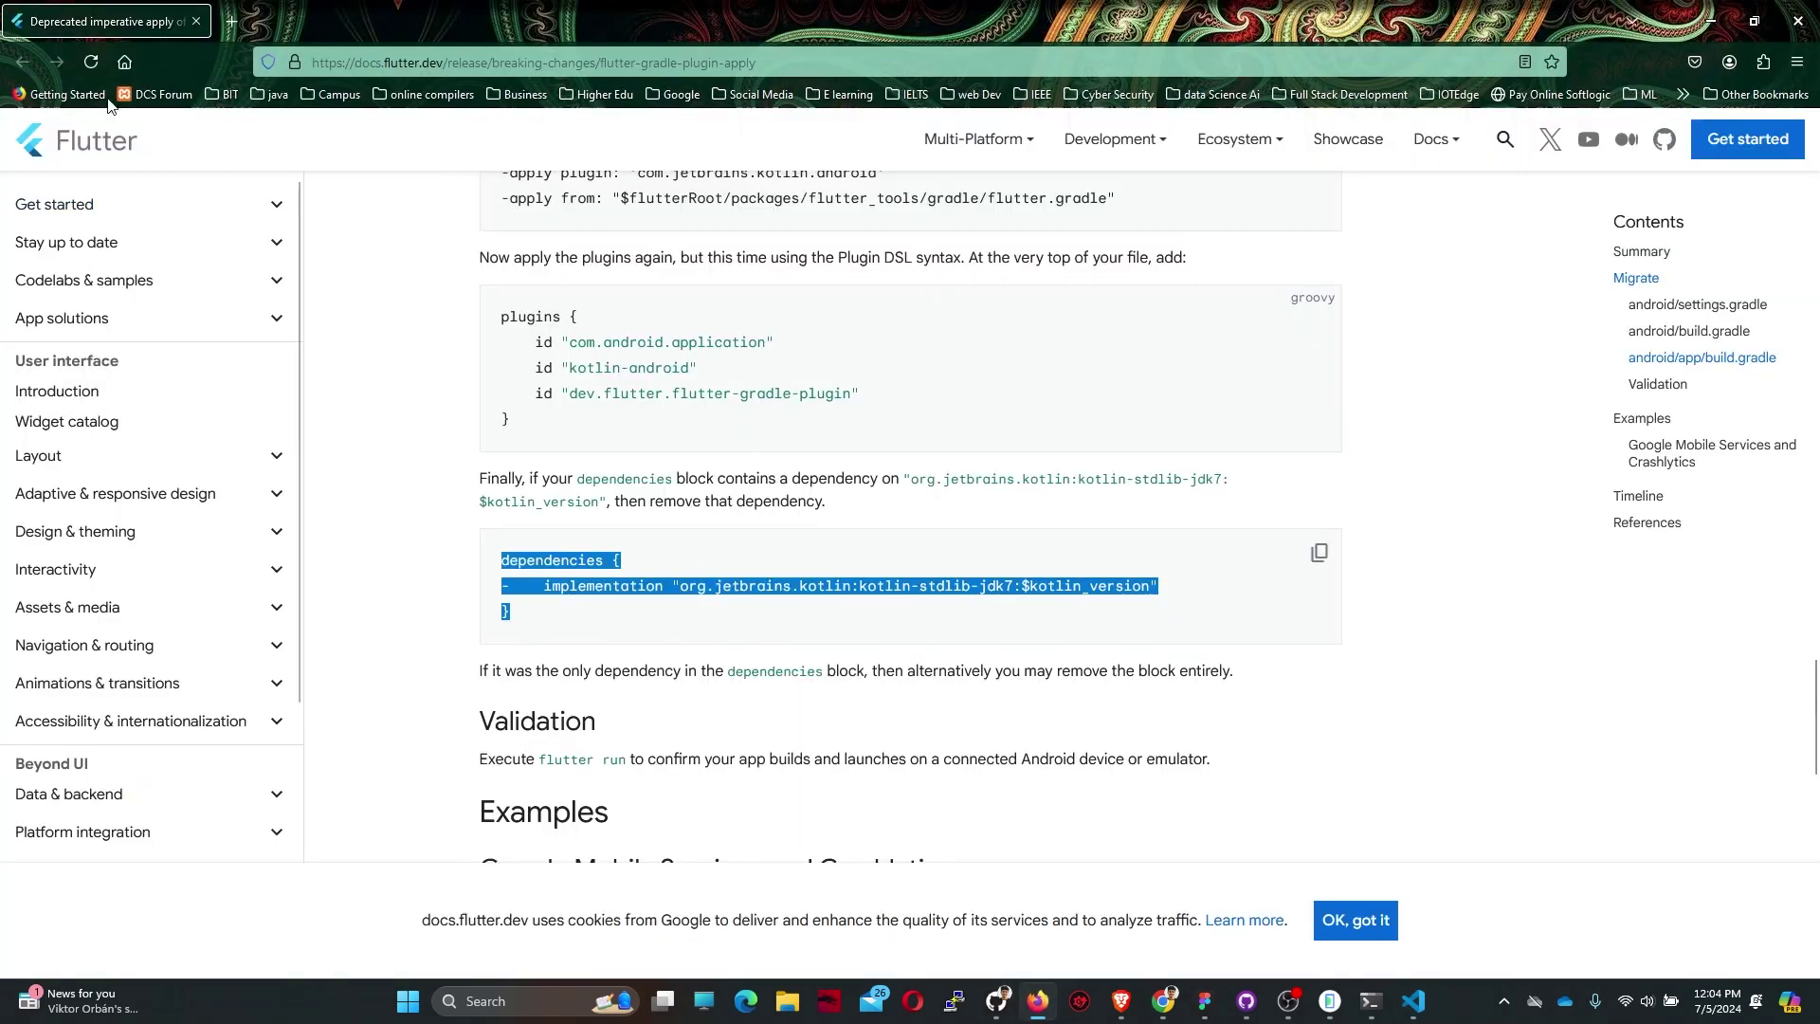
pyautogui.click(792, 60)
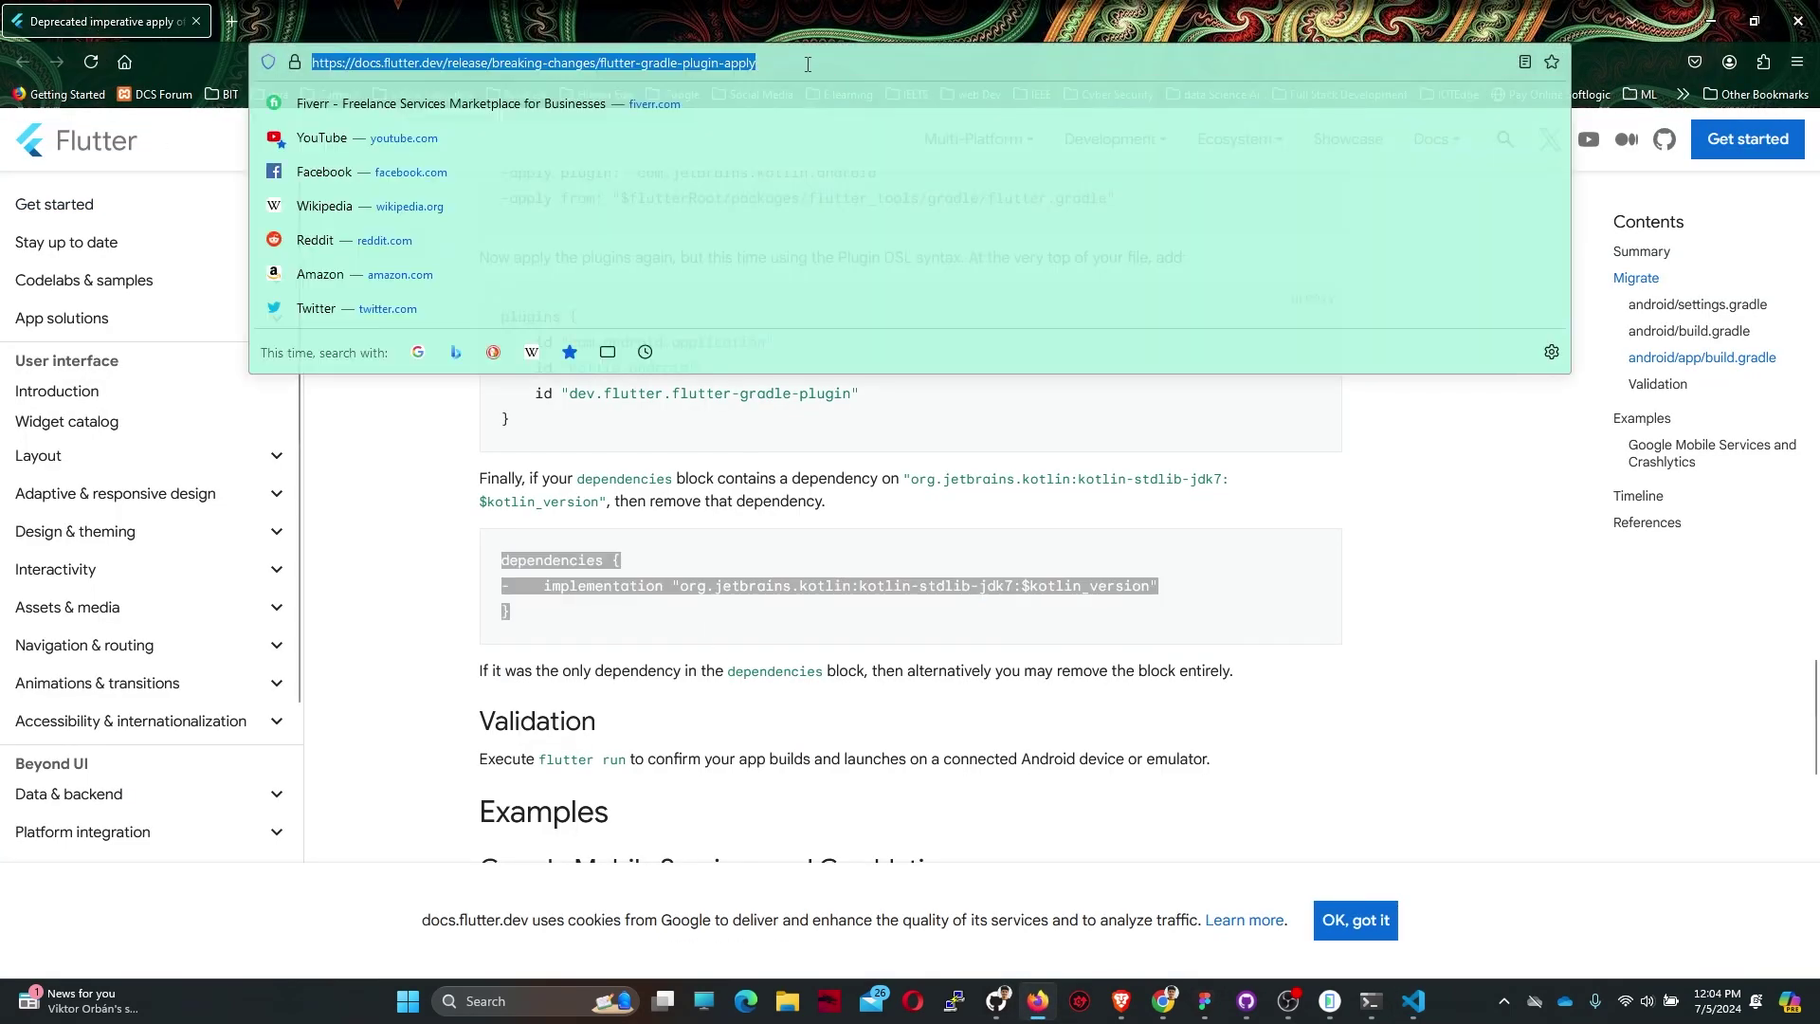
pyautogui.moveTo(806, 64); pyautogui.dragTo(307, 63)
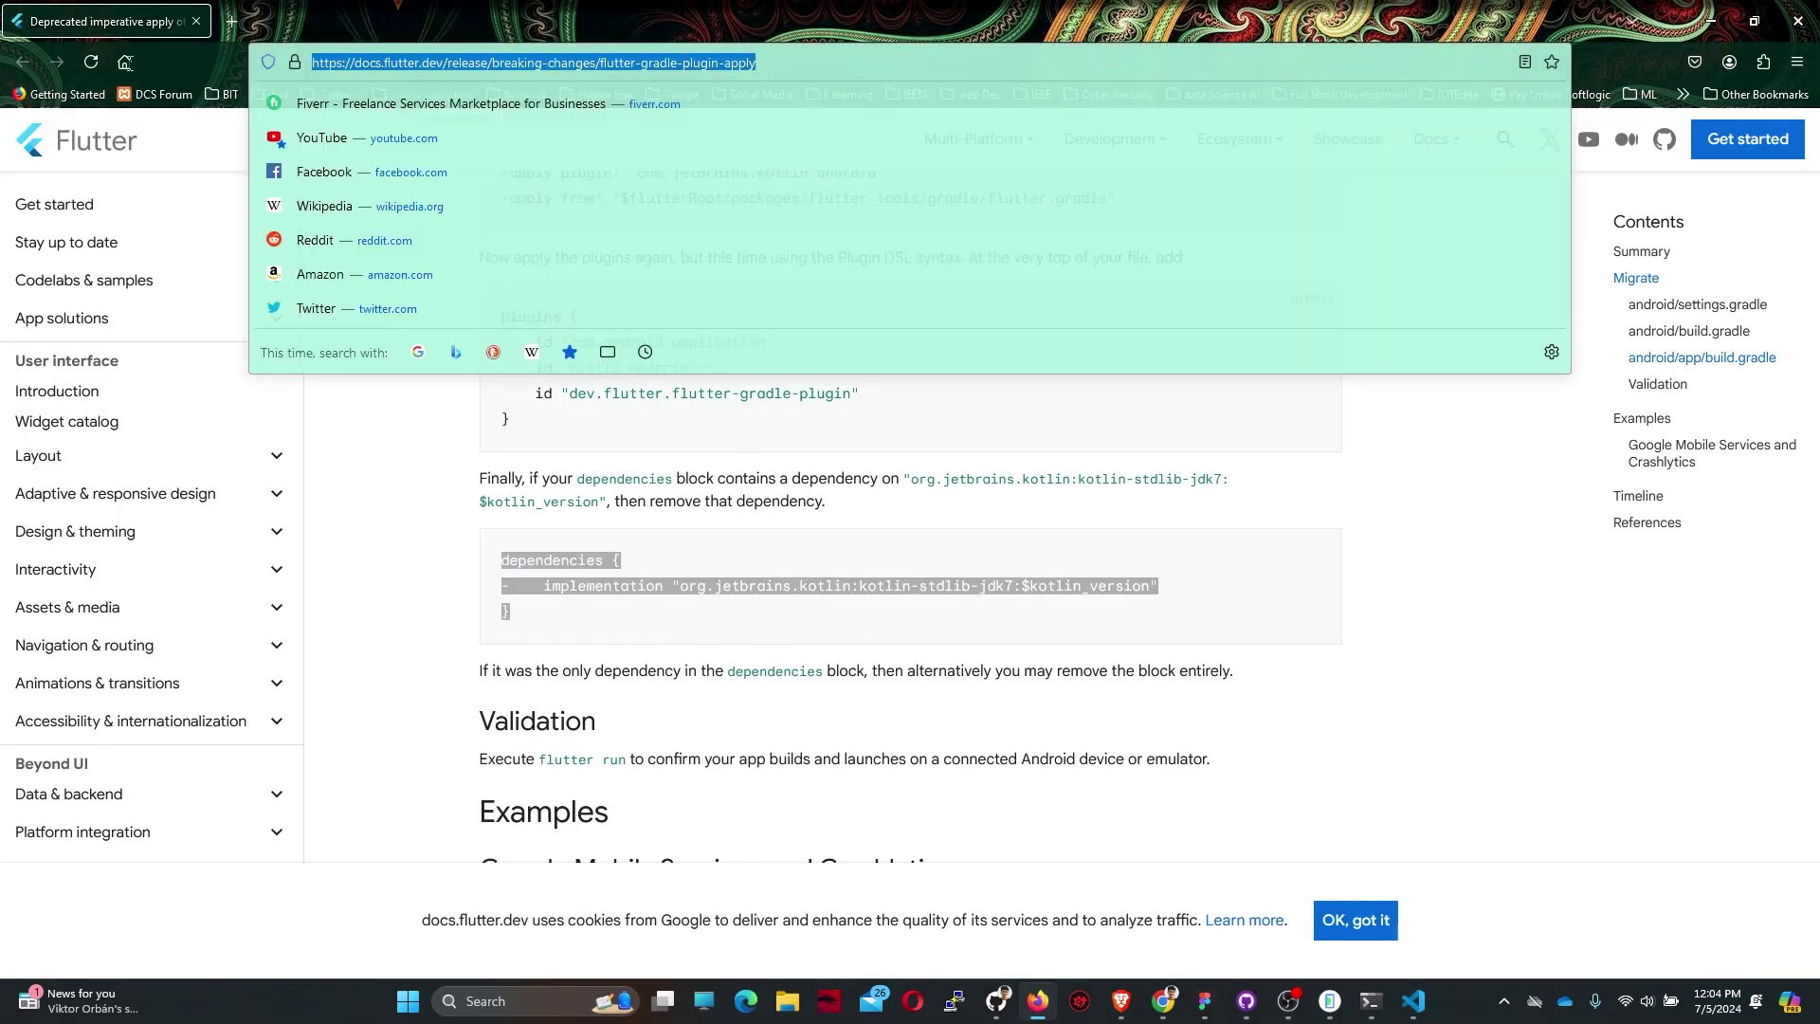
pyautogui.click(404, 565)
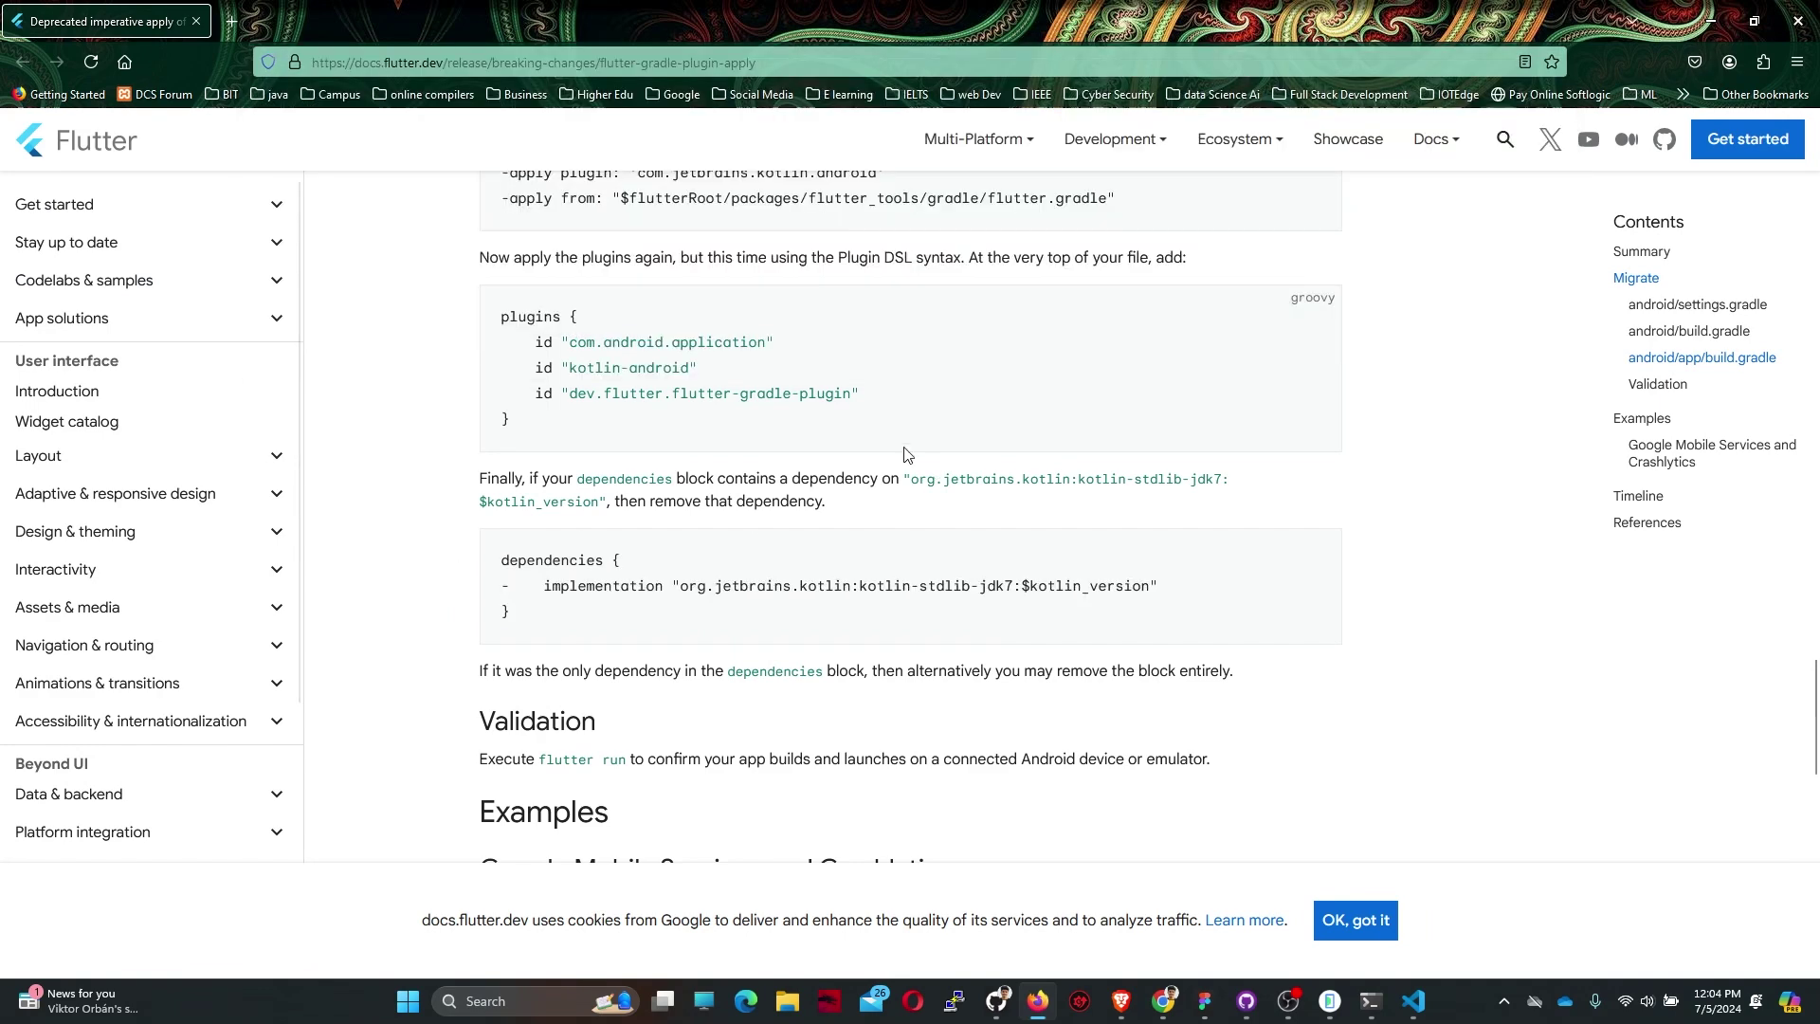
pyautogui.scroll(5, 721, 421)
pyautogui.scroll(5, 769, 365)
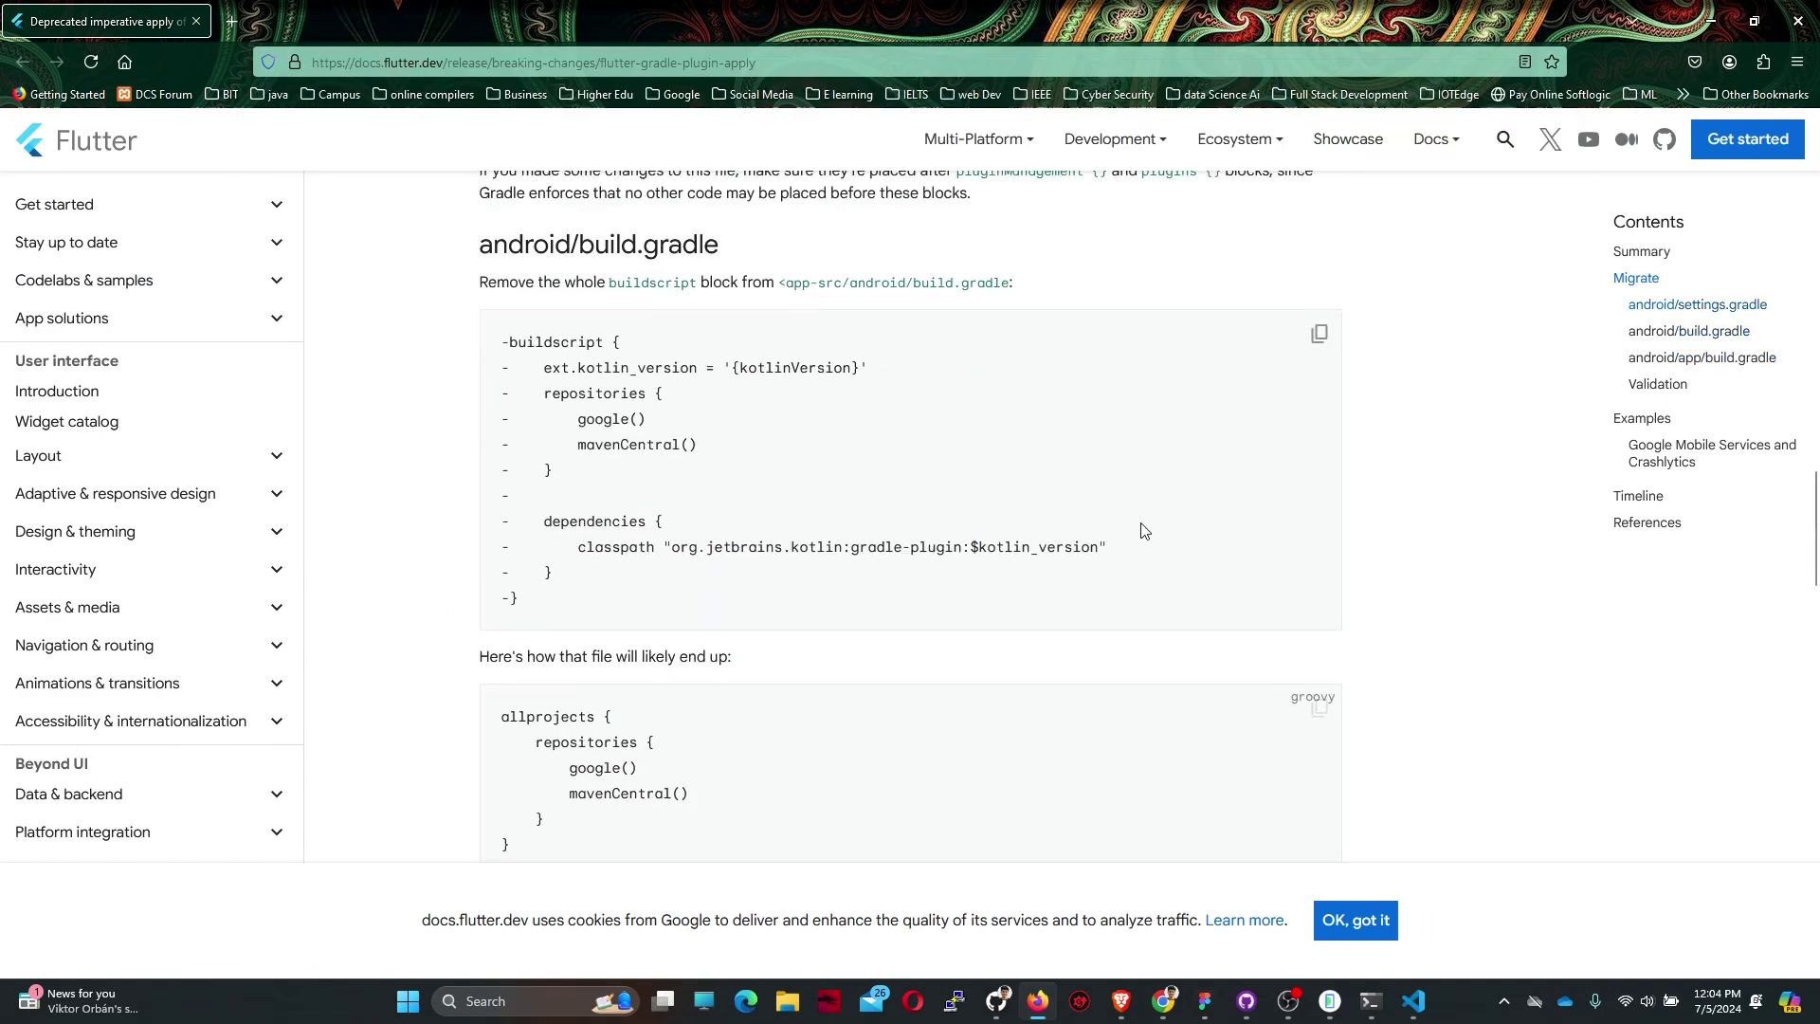
pyautogui.scroll(5, 1142, 528)
pyautogui.scroll(5, 1458, 516)
pyautogui.scroll(2, 1067, 469)
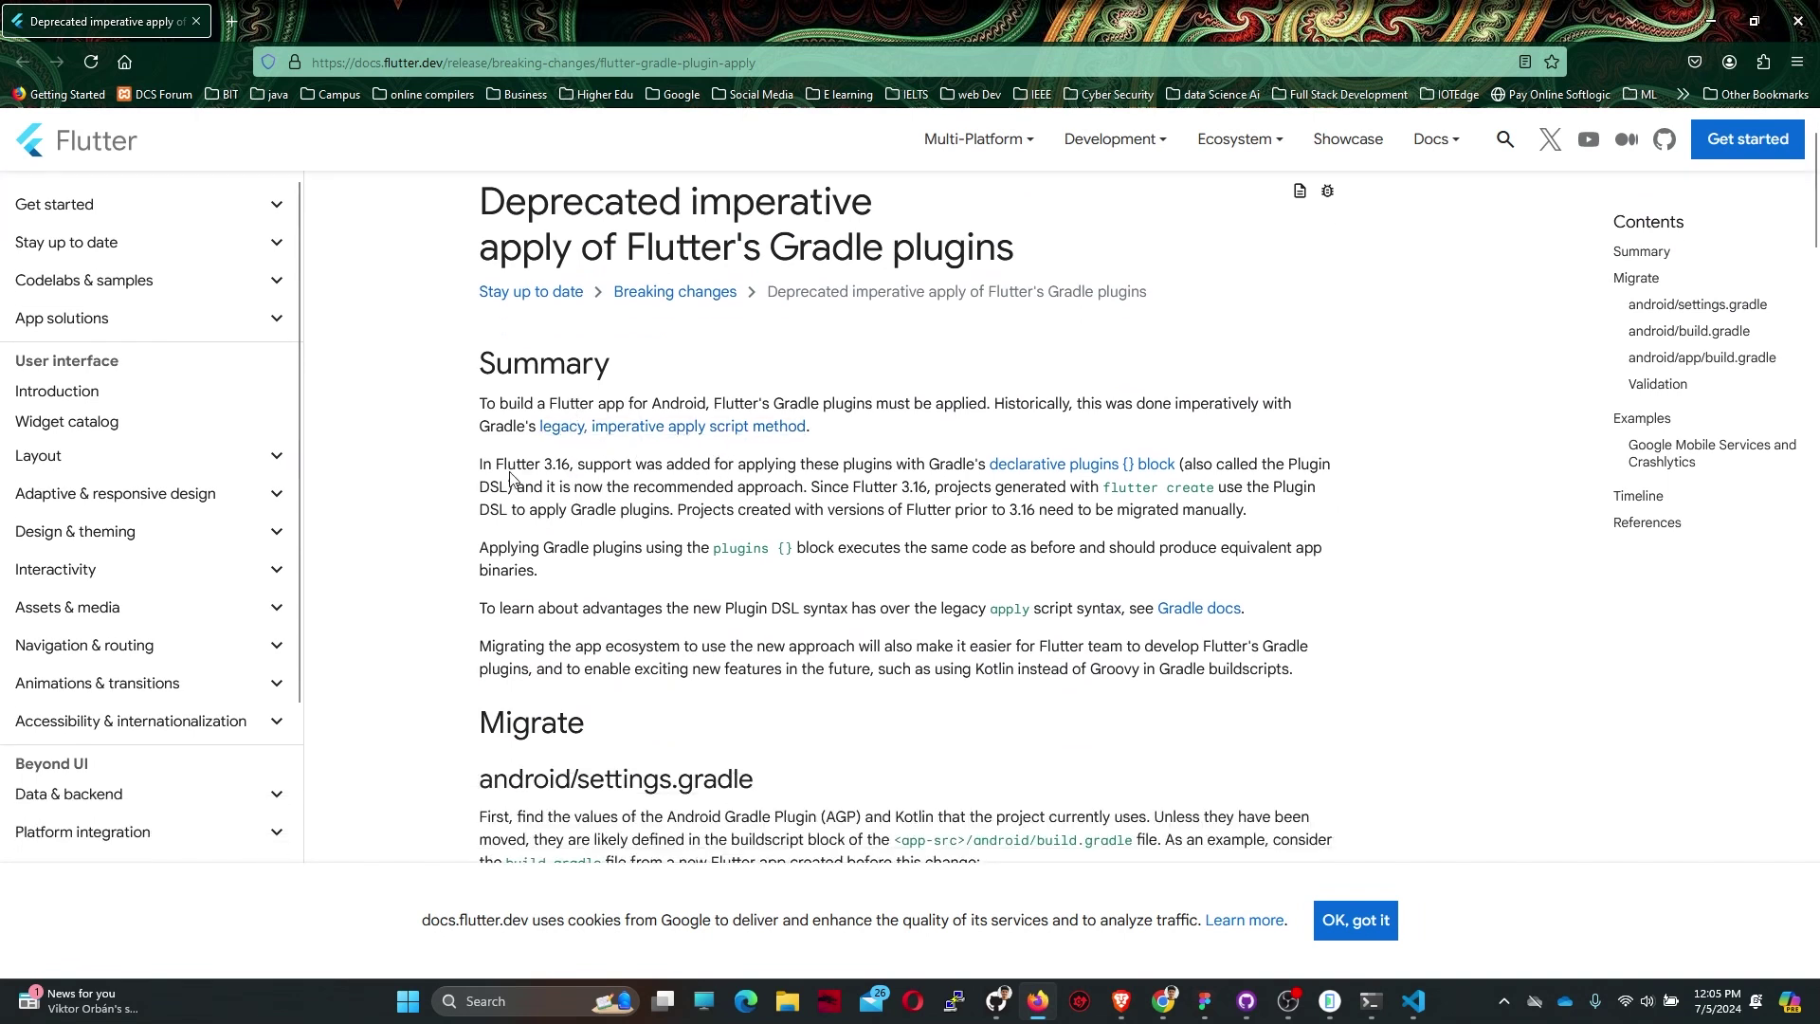
# - Read the Summary and android/settings.gradle section, noting $kotlin_version and Kotlin 1.7.10
pyautogui.moveTo(481, 474)
pyautogui.mouseDown()
pyautogui.moveTo(1120, 471)
pyautogui.moveTo(808, 489)
pyautogui.mouseUp()
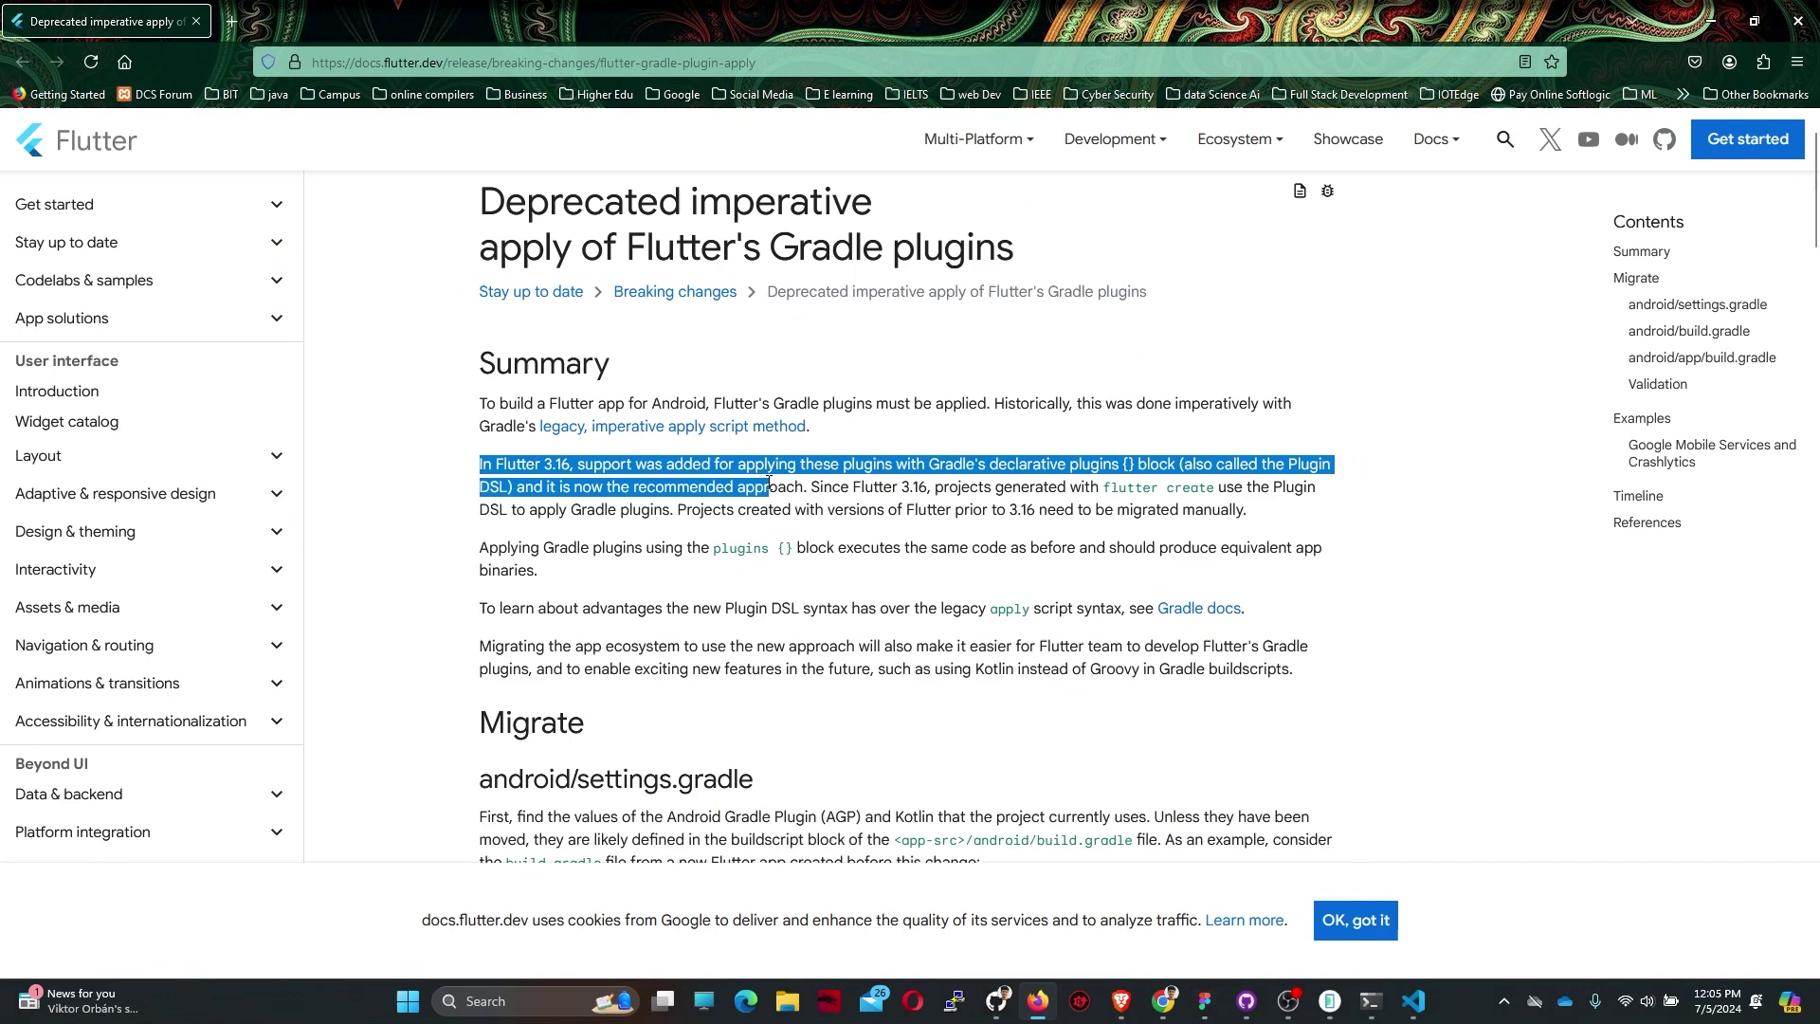
pyautogui.click(1047, 492)
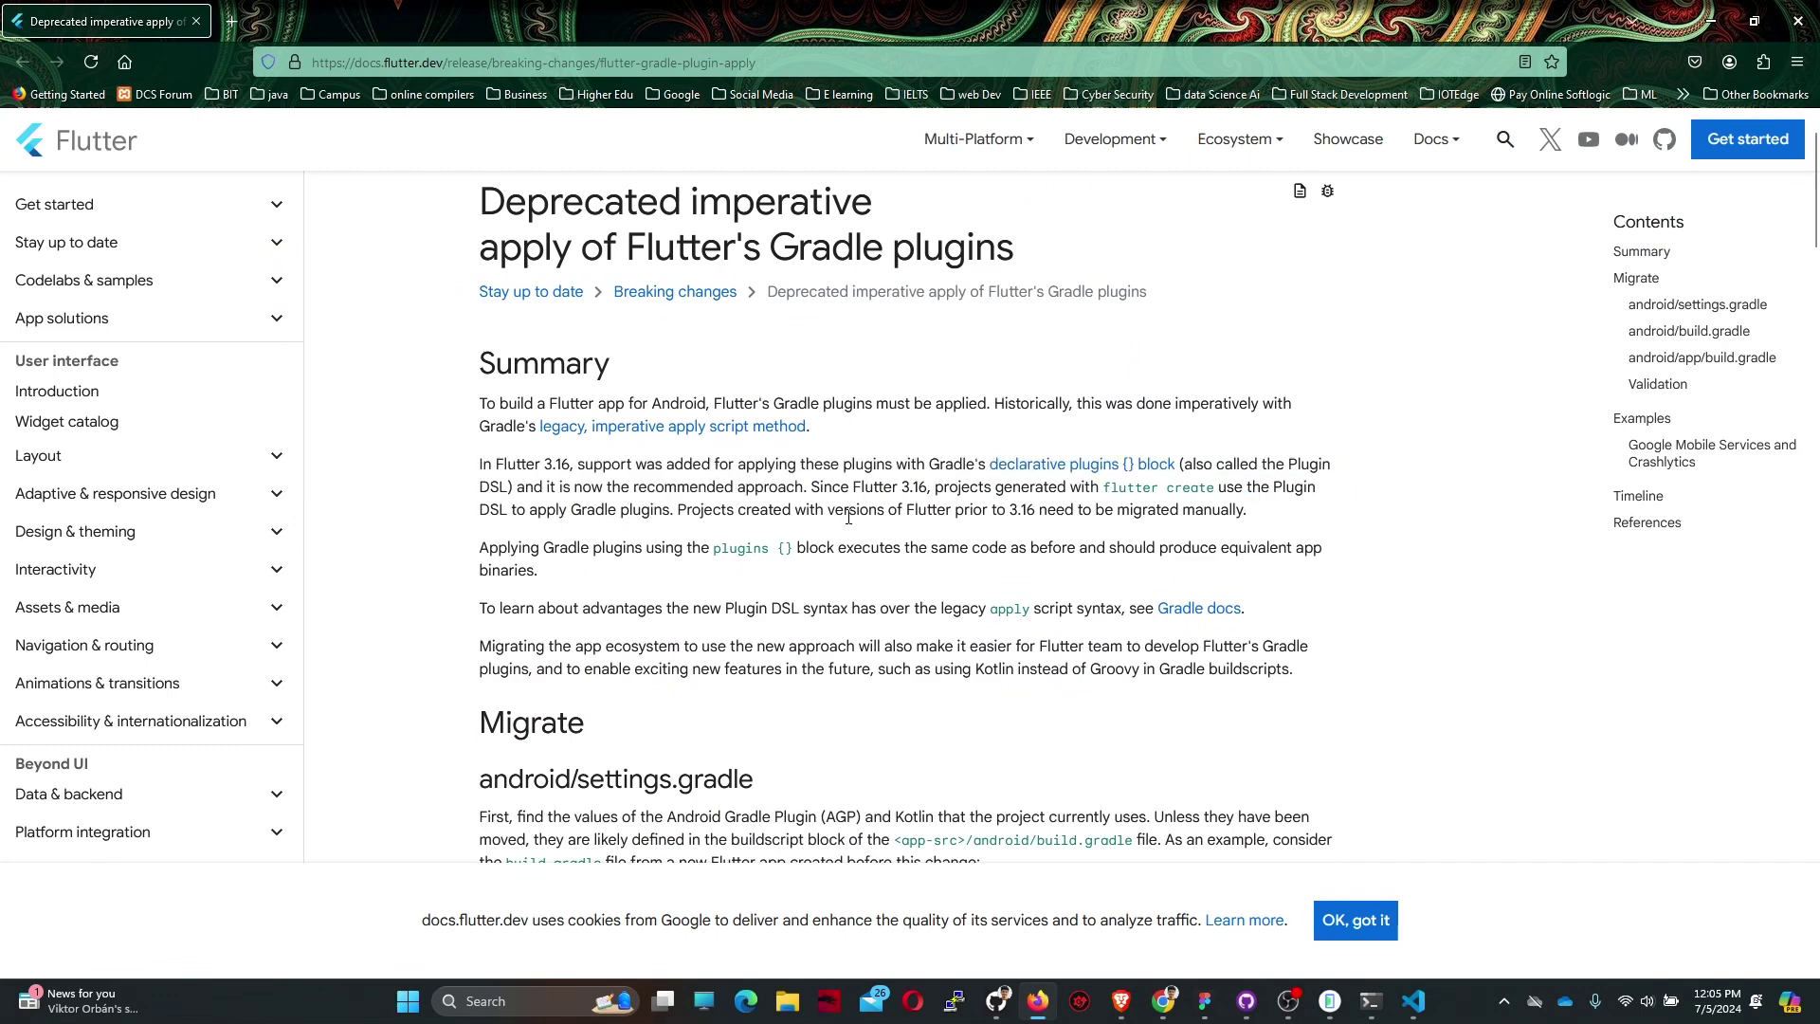
pyautogui.scroll(-4, 1037, 519)
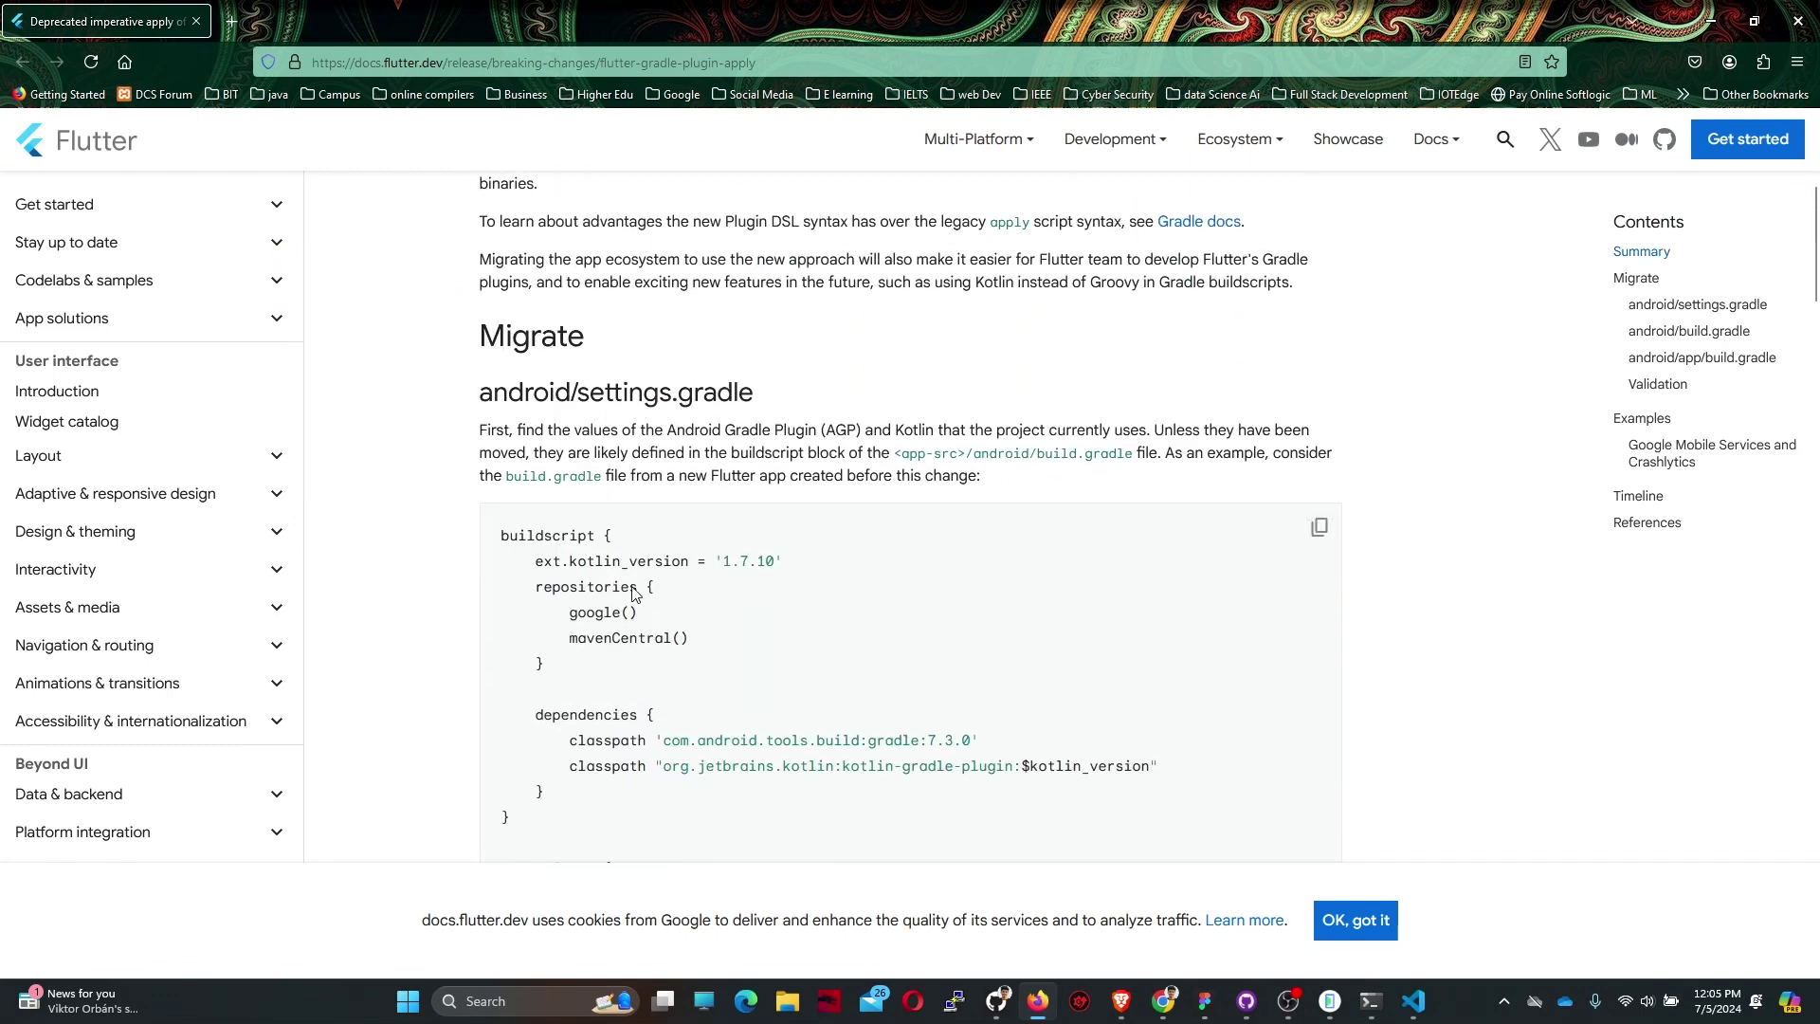
pyautogui.scroll(-1, 520, 404)
pyautogui.moveTo(478, 299); pyautogui.dragTo(752, 314)
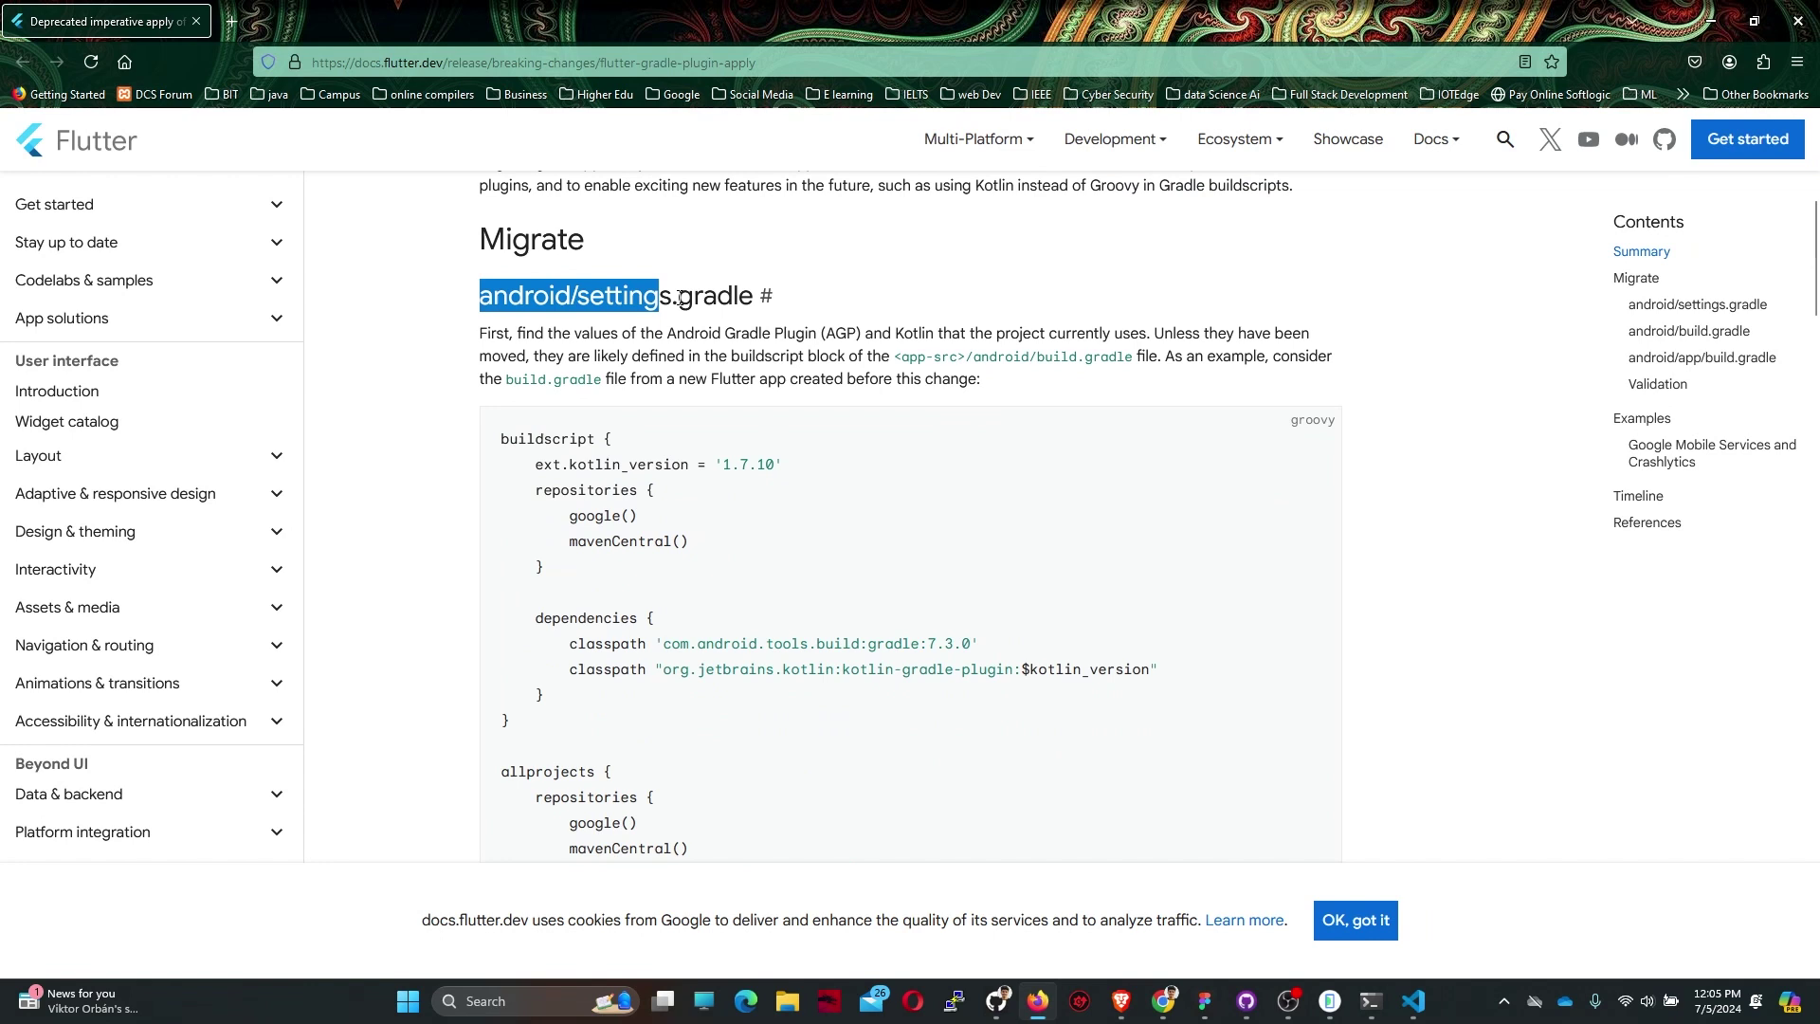
pyautogui.scroll(-2, 746, 334)
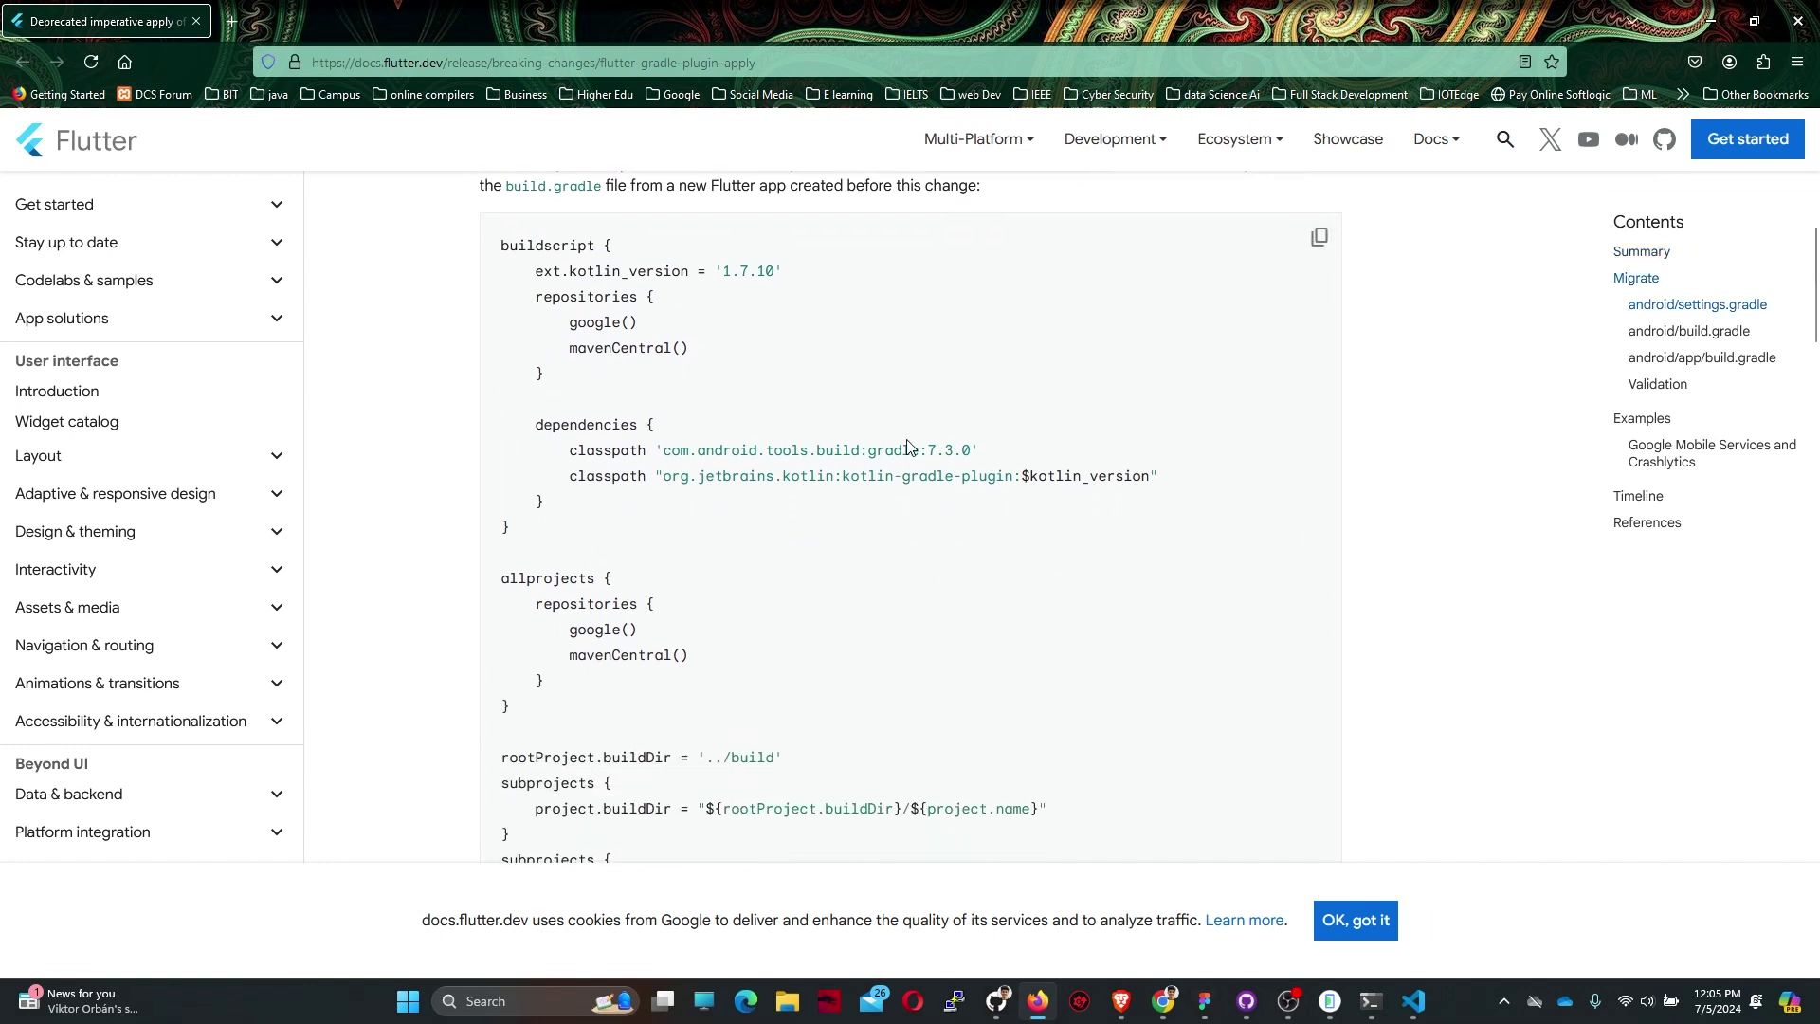
pyautogui.moveTo(926, 450); pyautogui.dragTo(1147, 482)
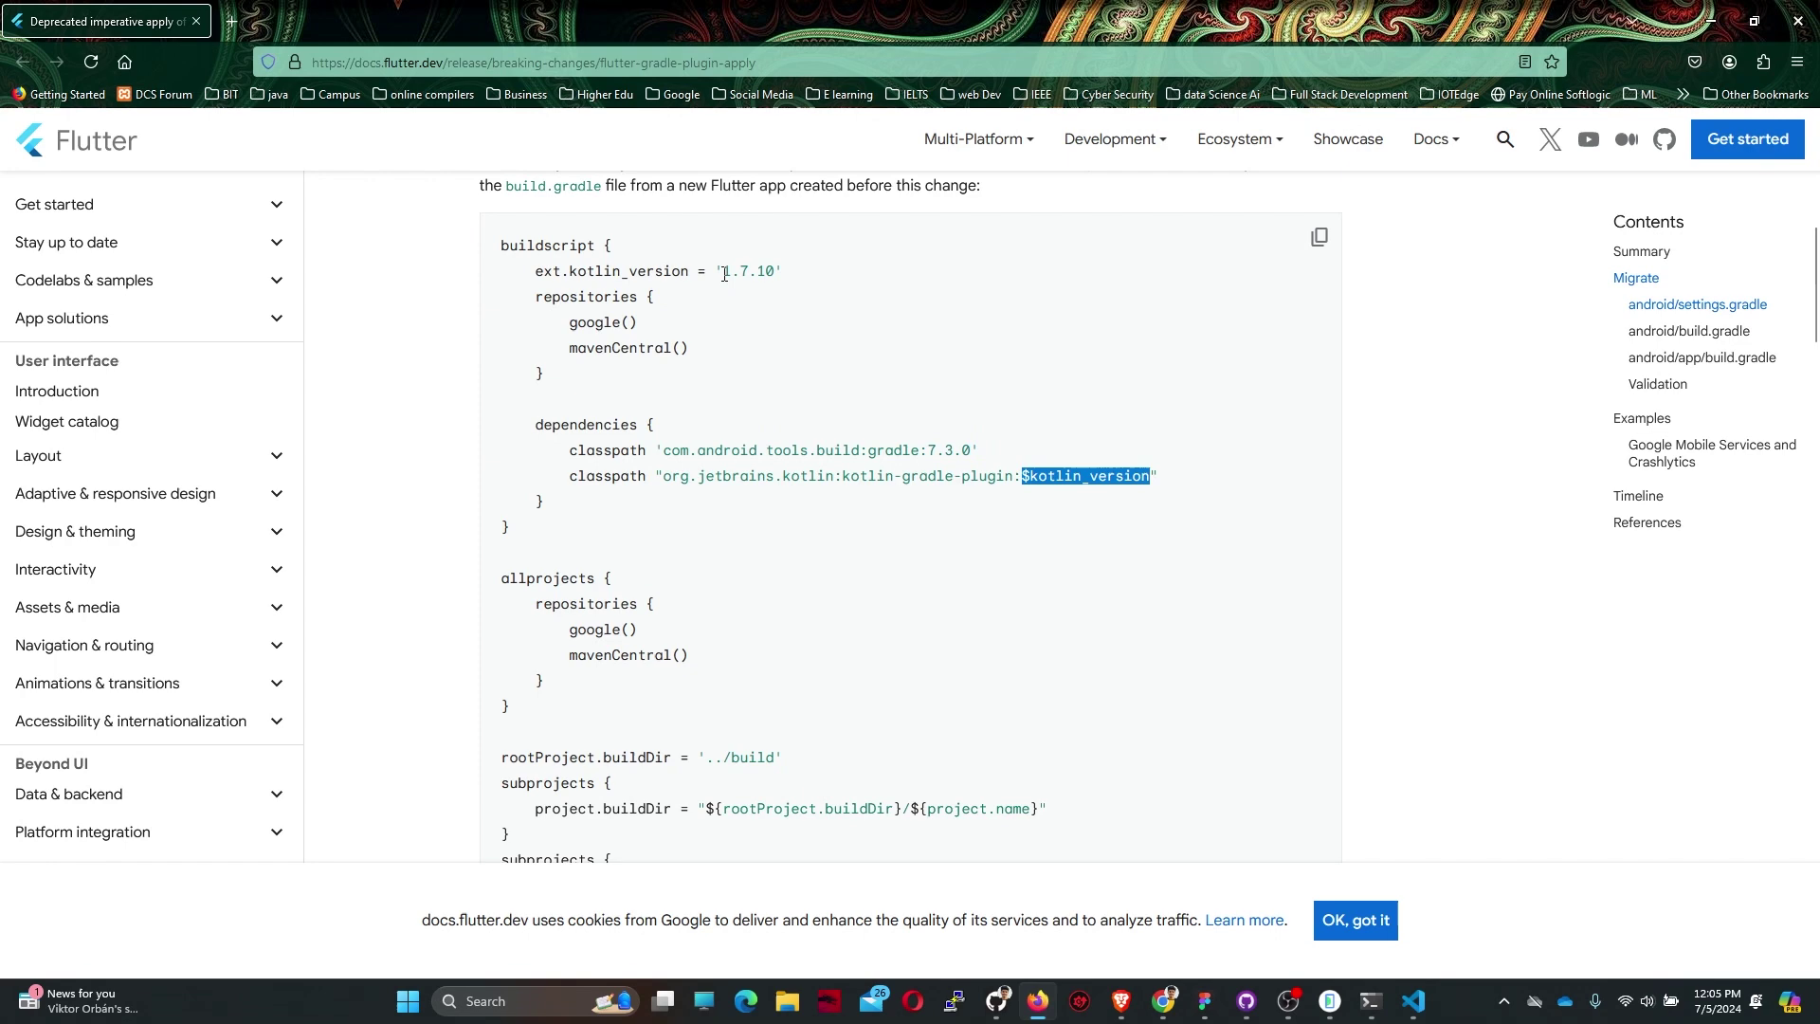
pyautogui.moveTo(722, 270); pyautogui.dragTo(770, 271)
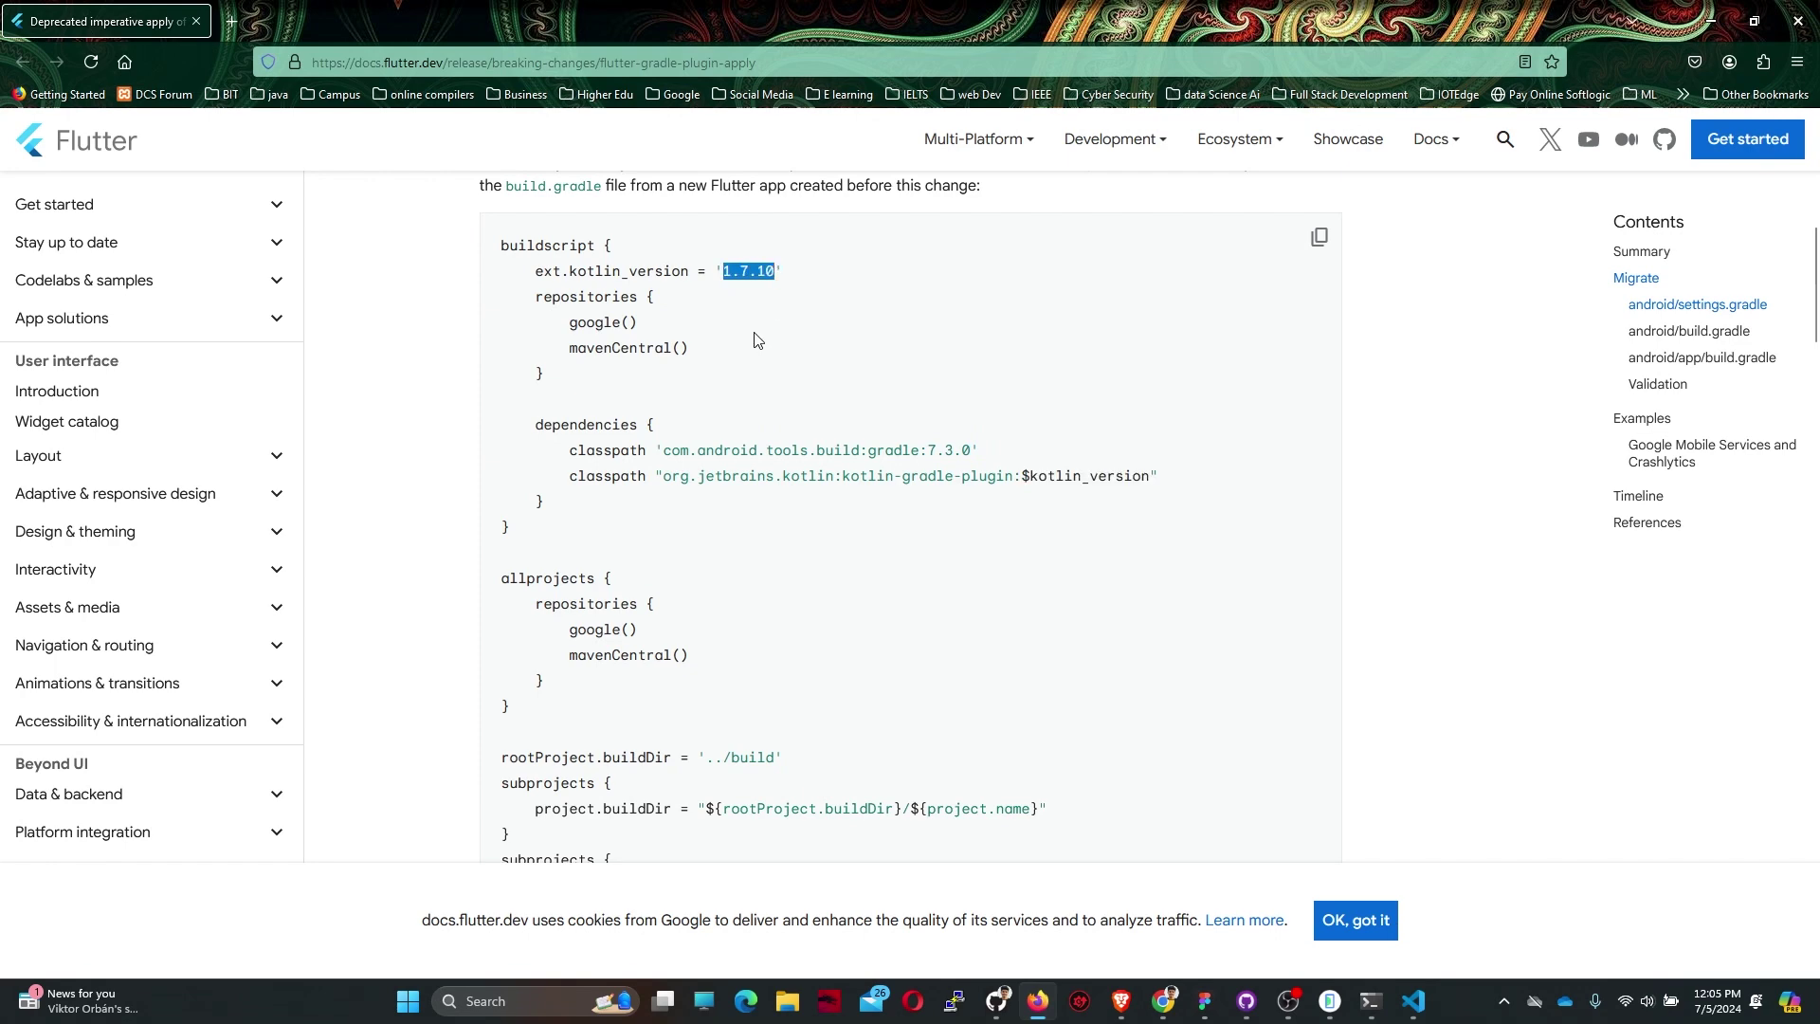
pyautogui.scroll(-1, 764, 328)
pyautogui.scroll(-1, 775, 427)
pyautogui.scroll(-1, 773, 481)
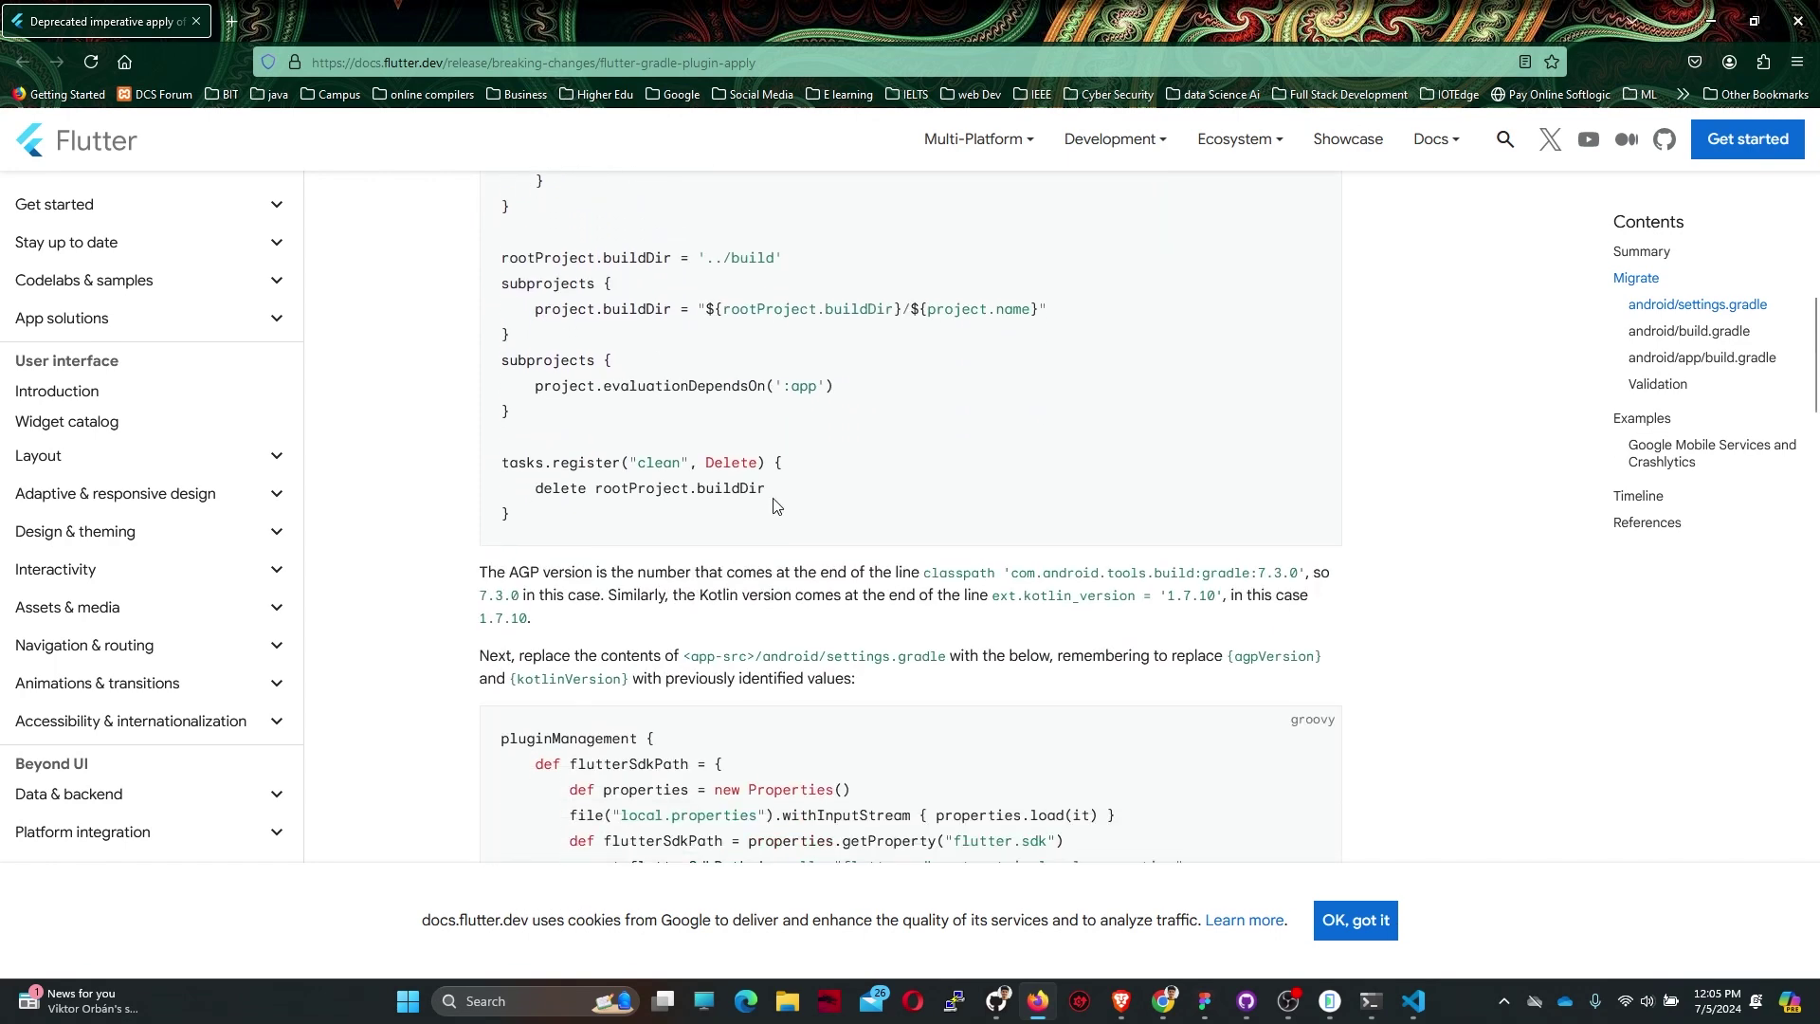
pyautogui.scroll(-1, 769, 513)
pyautogui.scroll(-1, 754, 525)
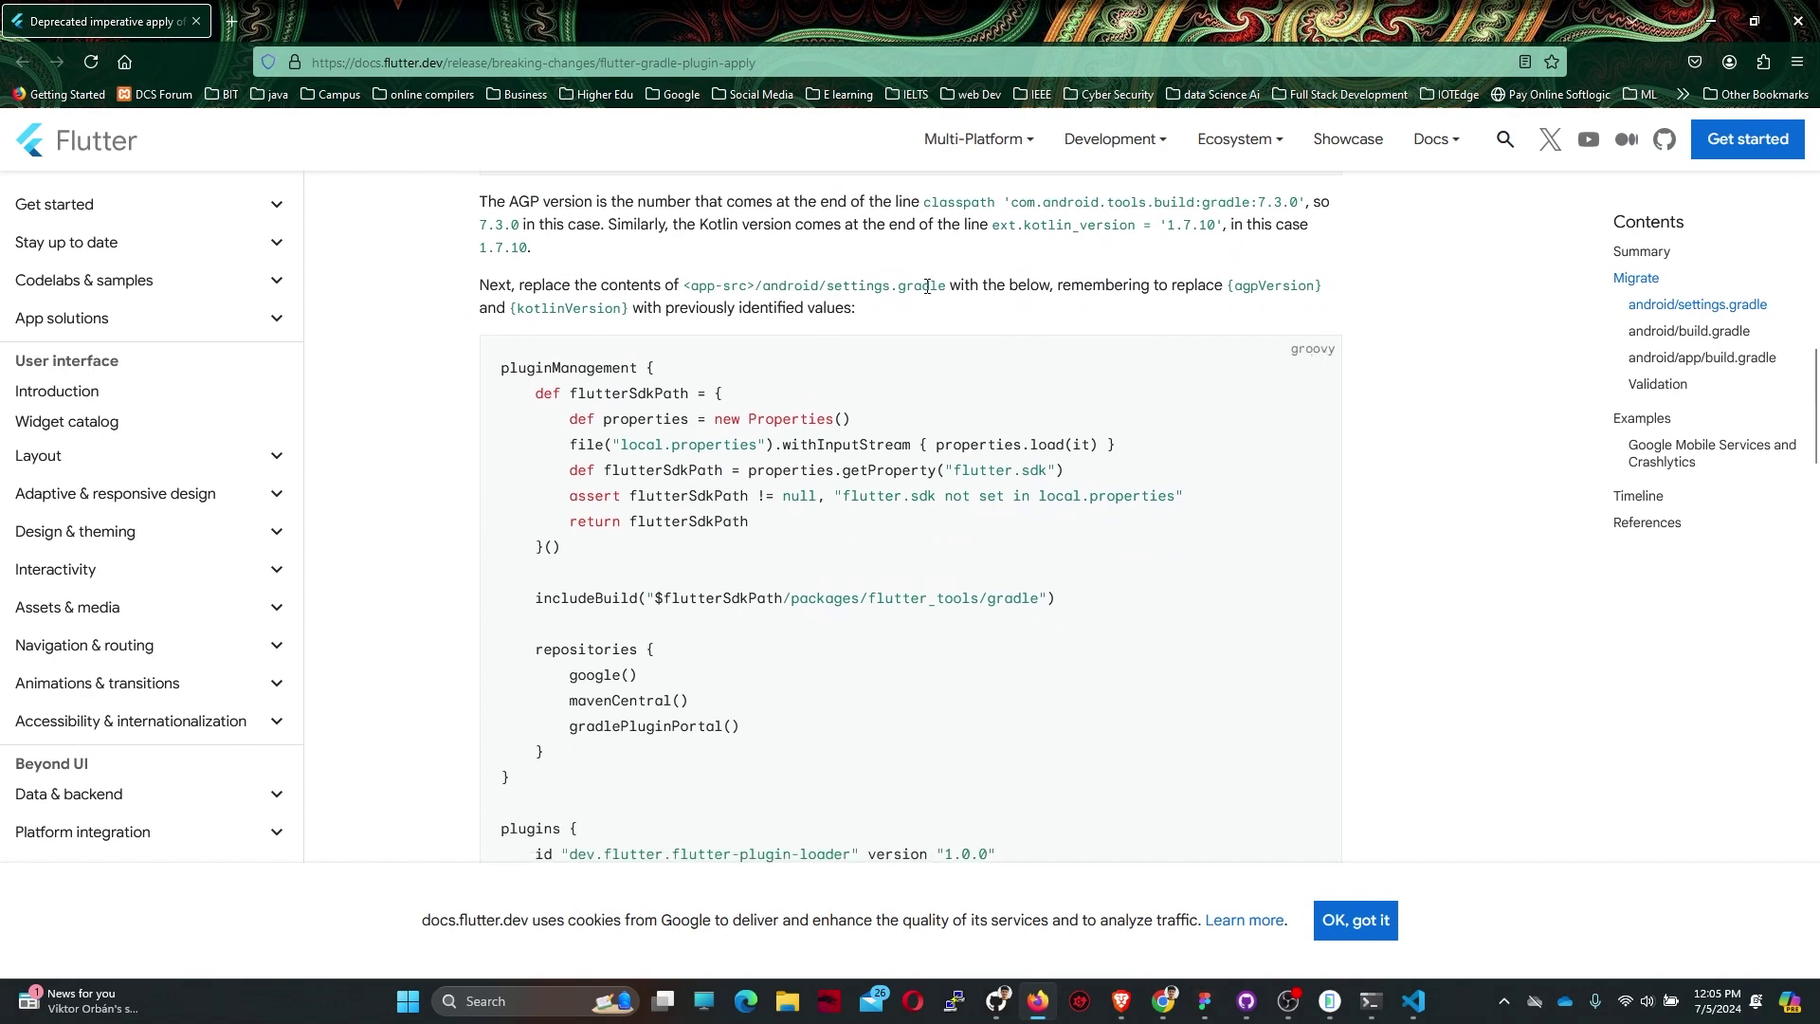
pyautogui.moveTo(946, 289); pyautogui.dragTo(682, 289)
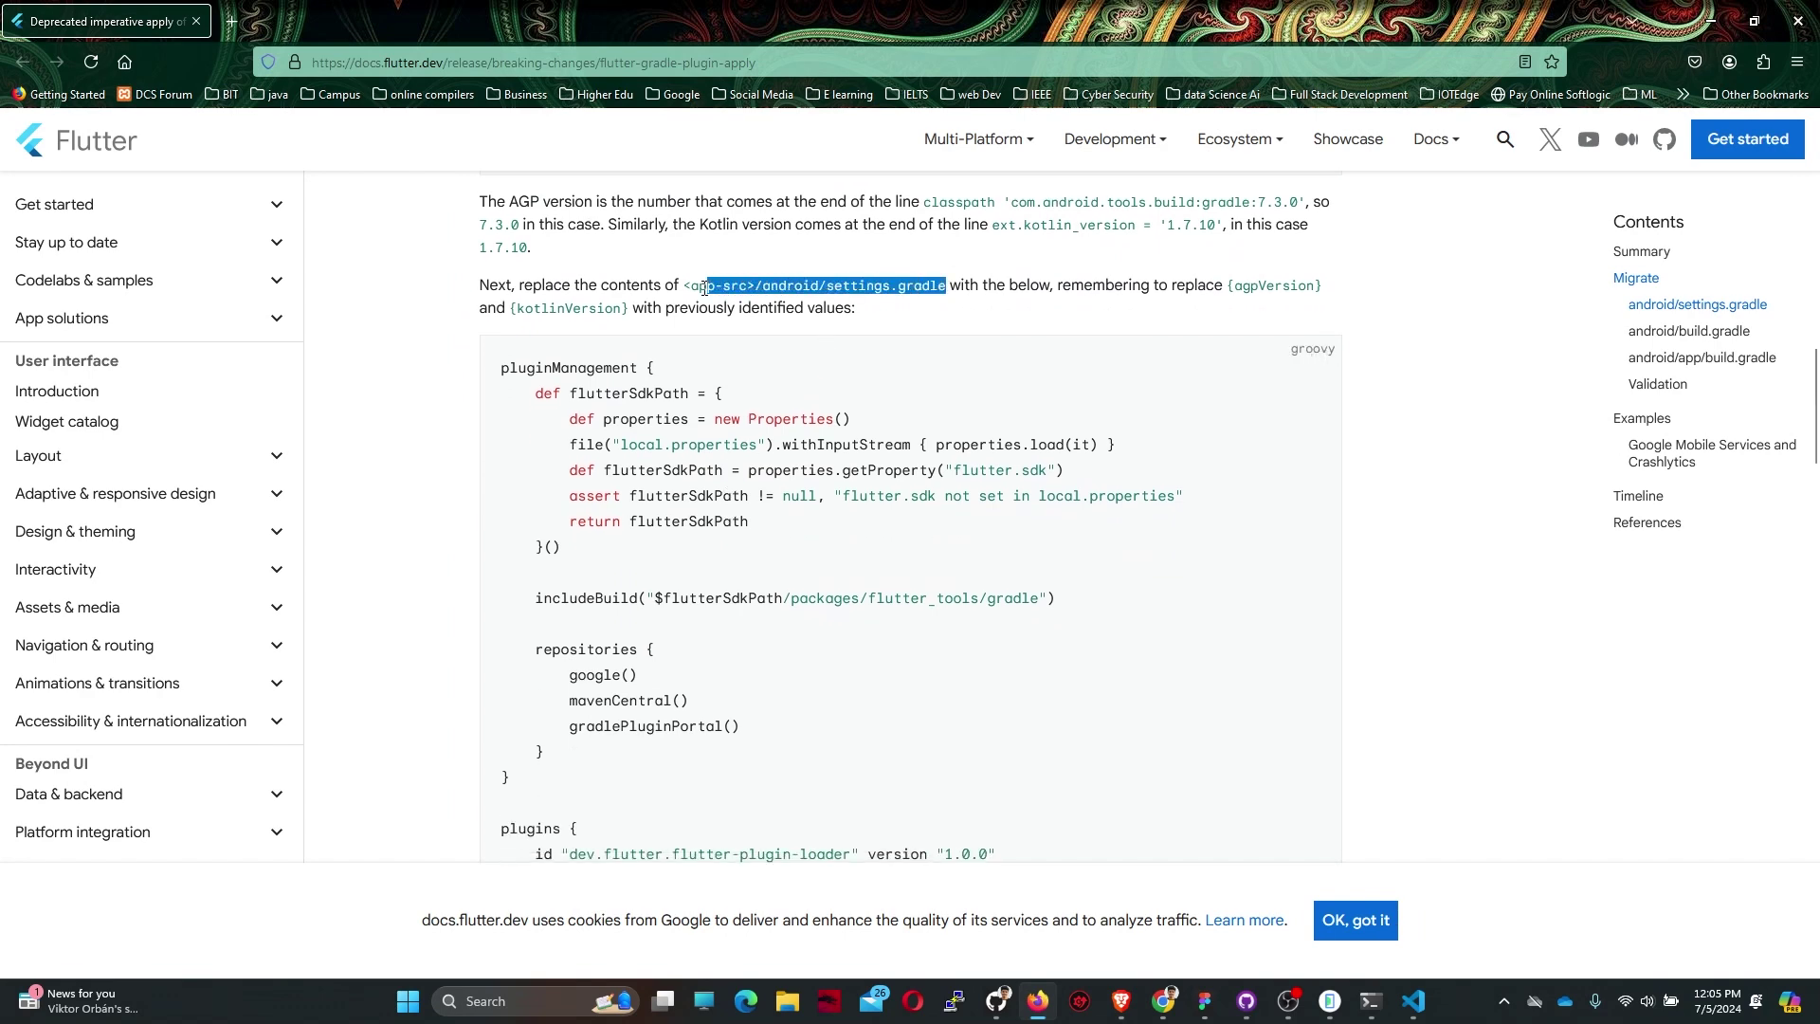
pyautogui.scroll(2, 781, 324)
pyautogui.scroll(5, 784, 328)
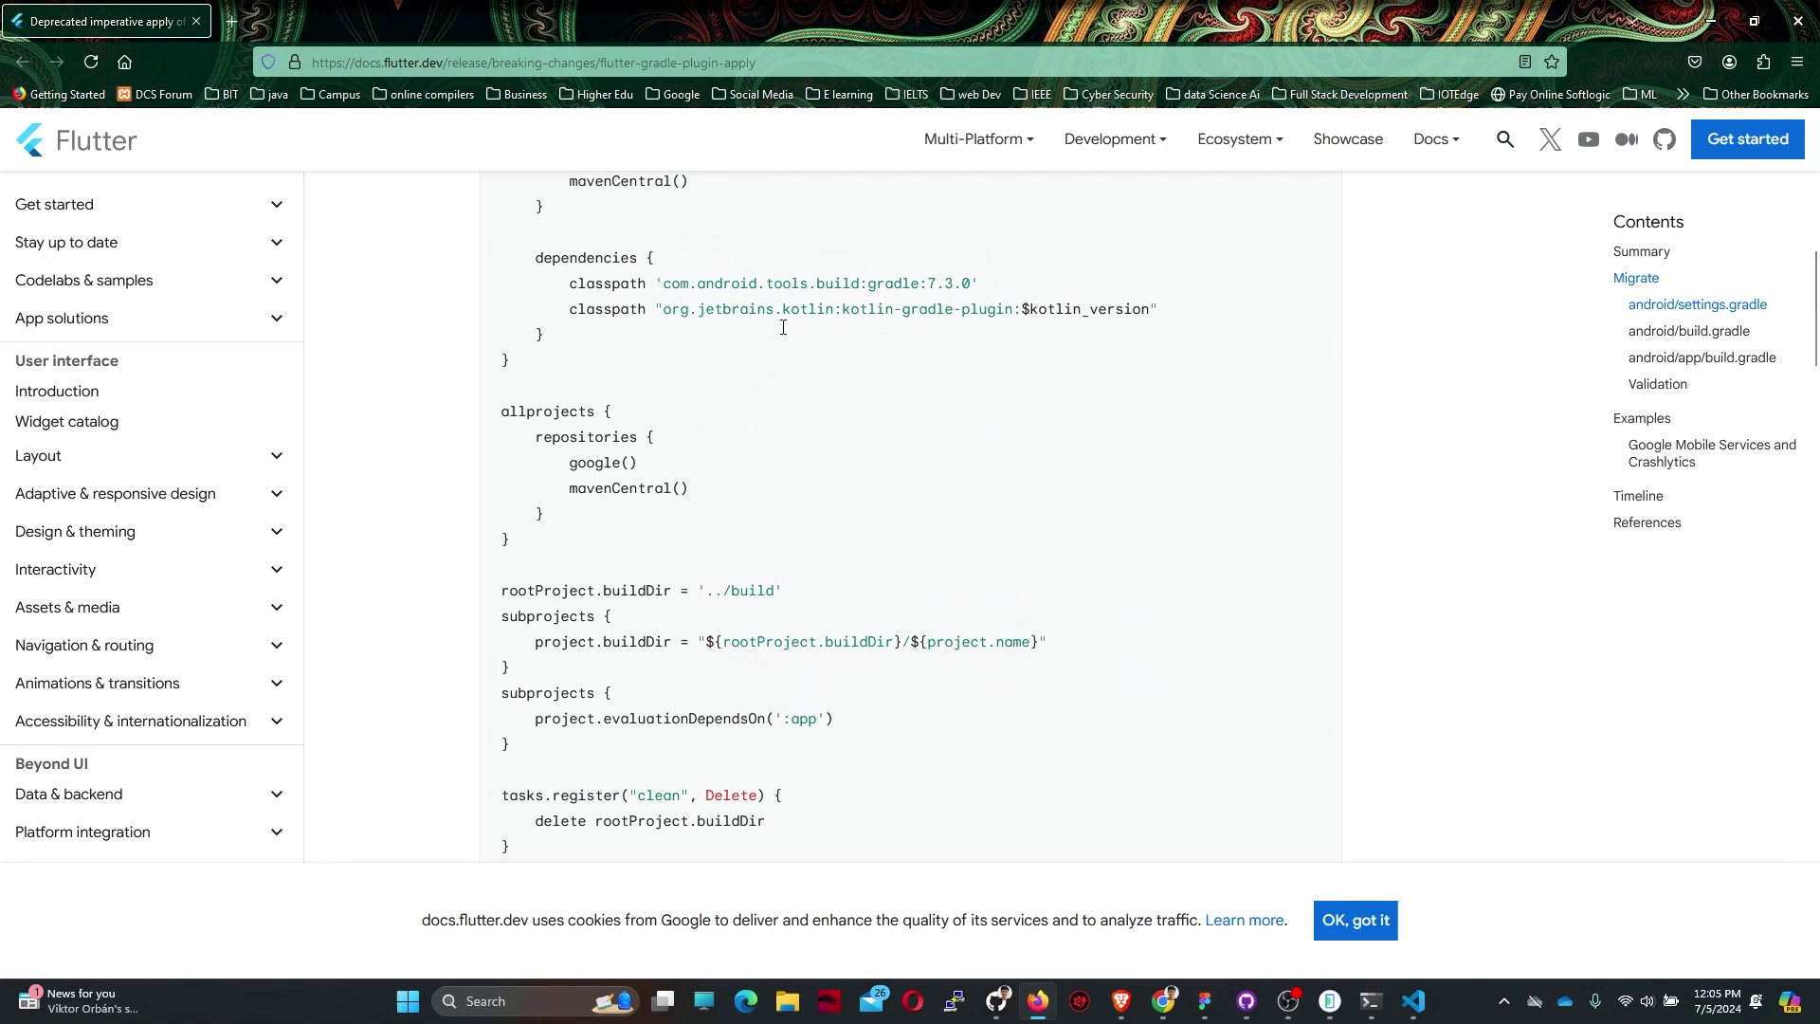
pyautogui.moveTo(484, 403); pyautogui.dragTo(774, 409)
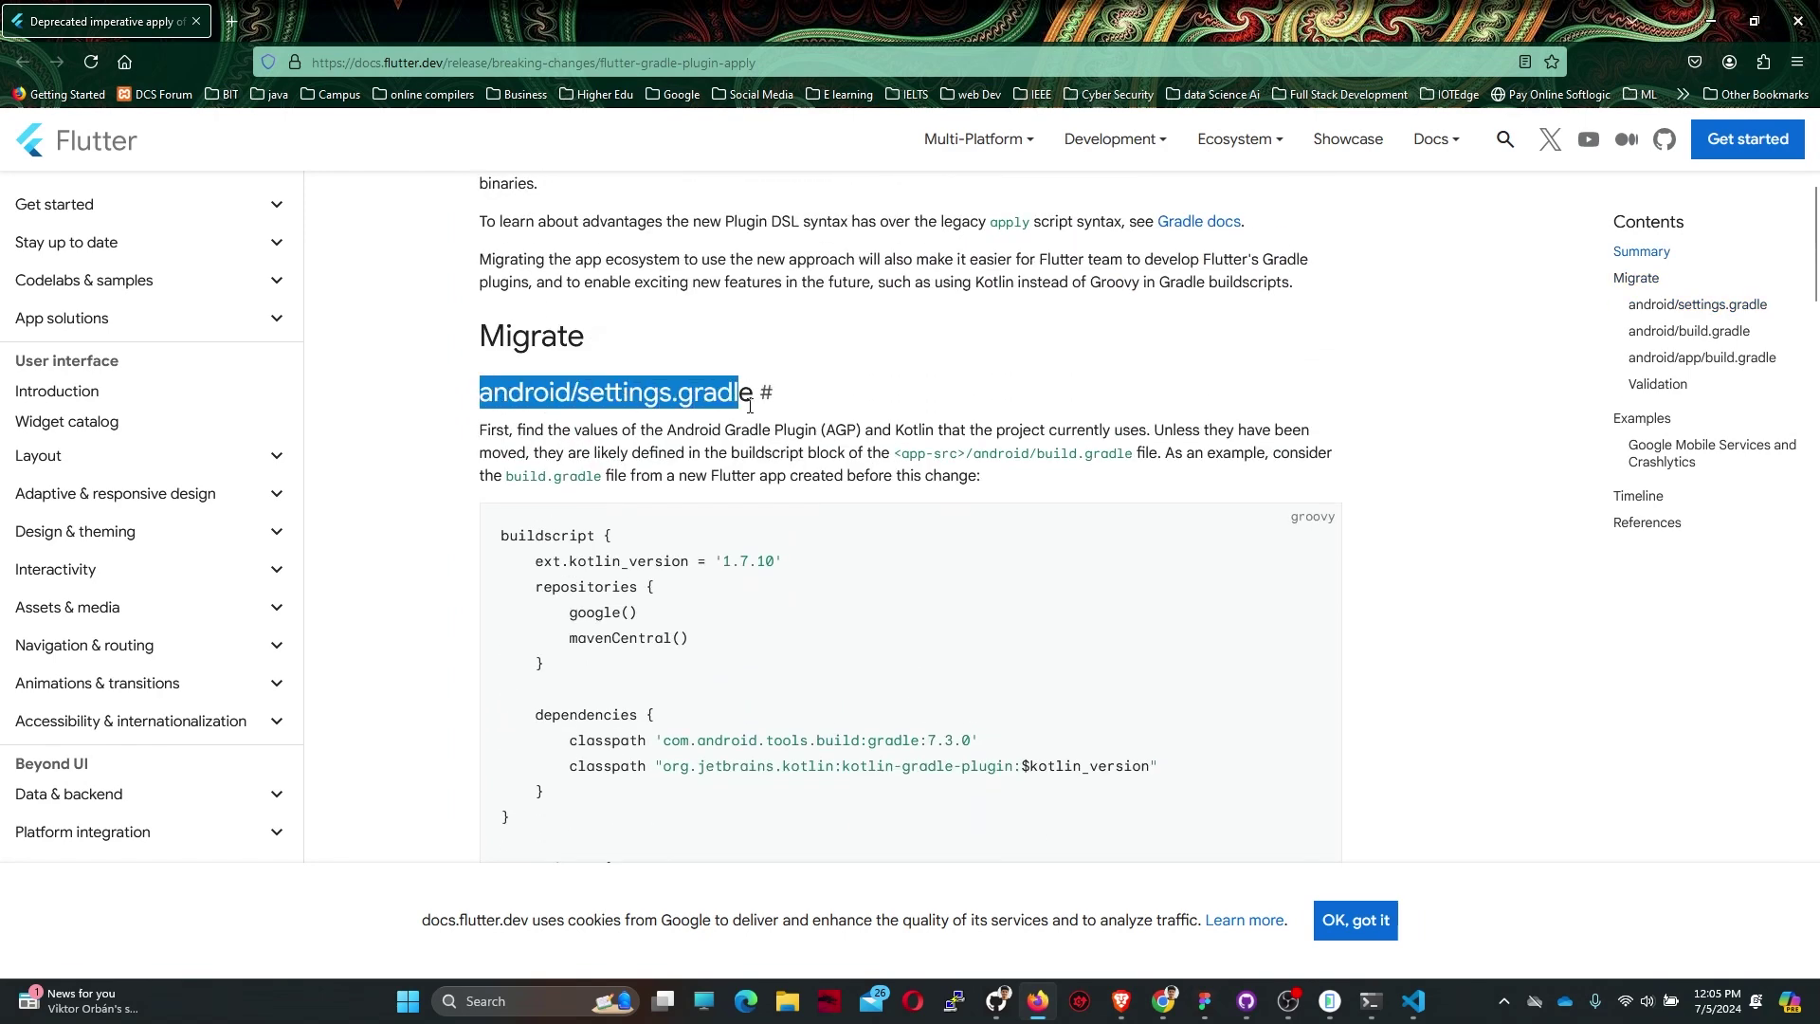
pyautogui.scroll(-1, 797, 465)
pyautogui.scroll(-2, 797, 466)
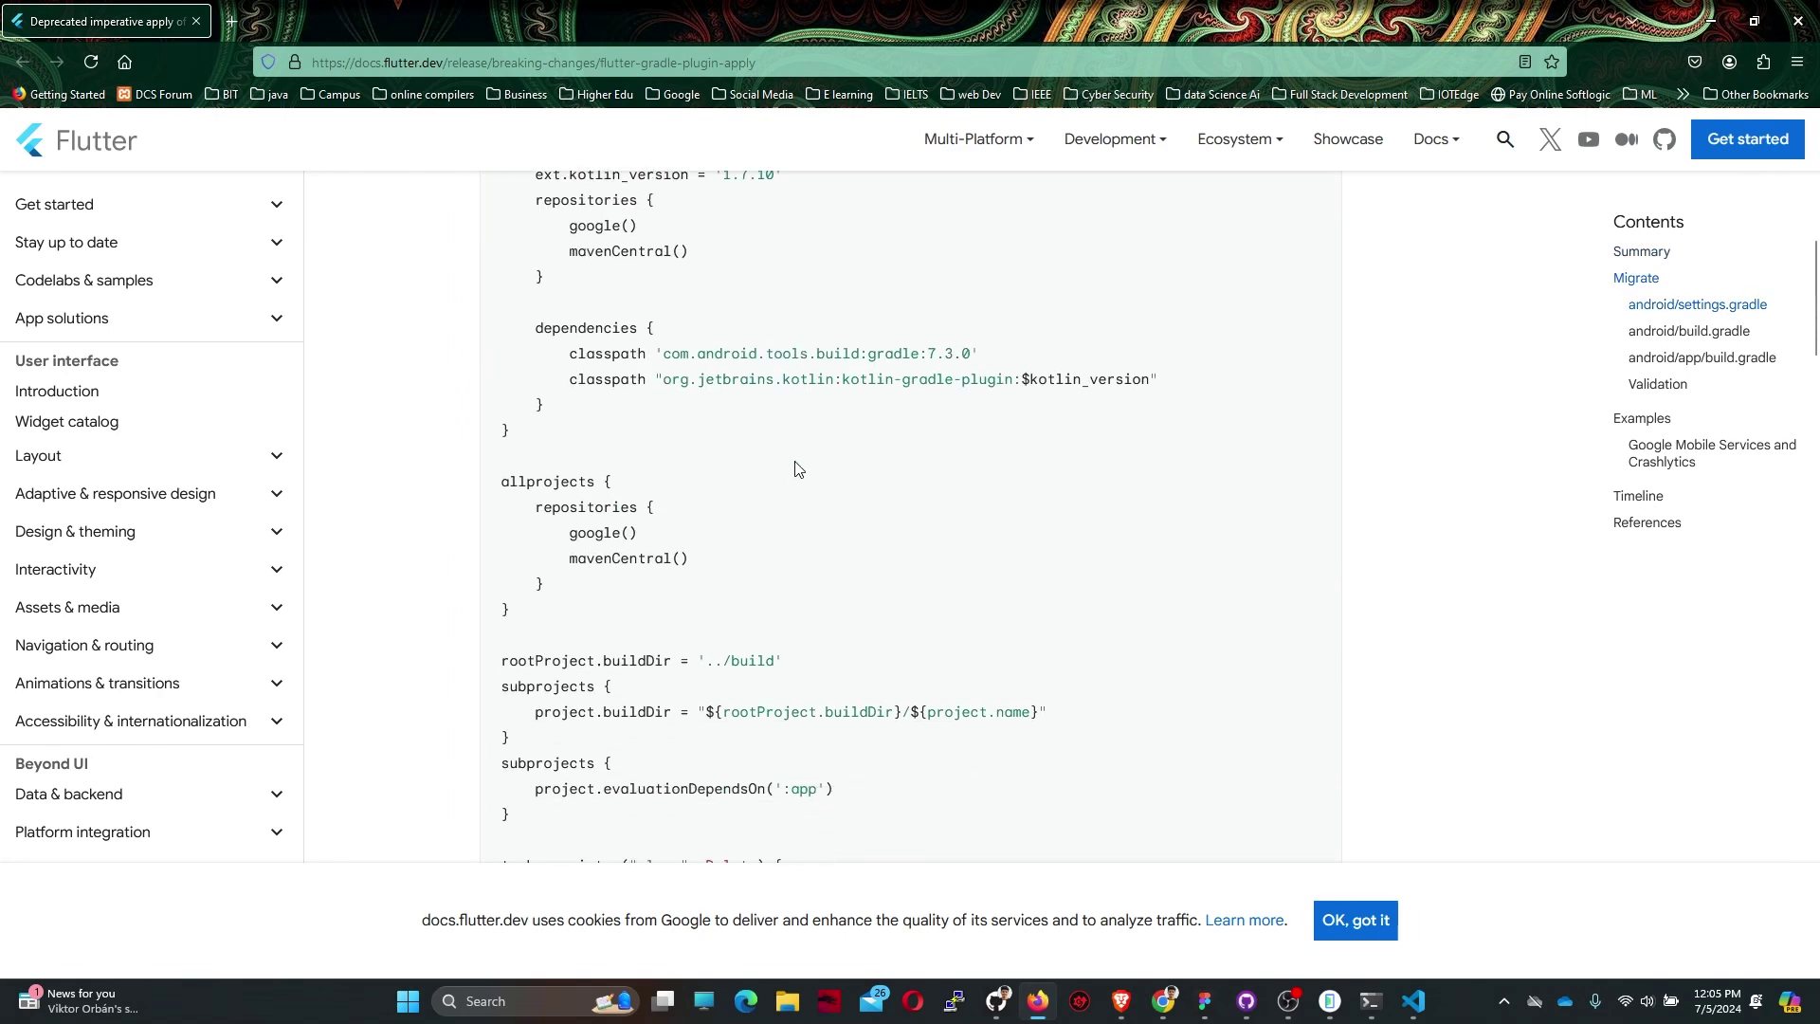
pyautogui.scroll(-1, 796, 468)
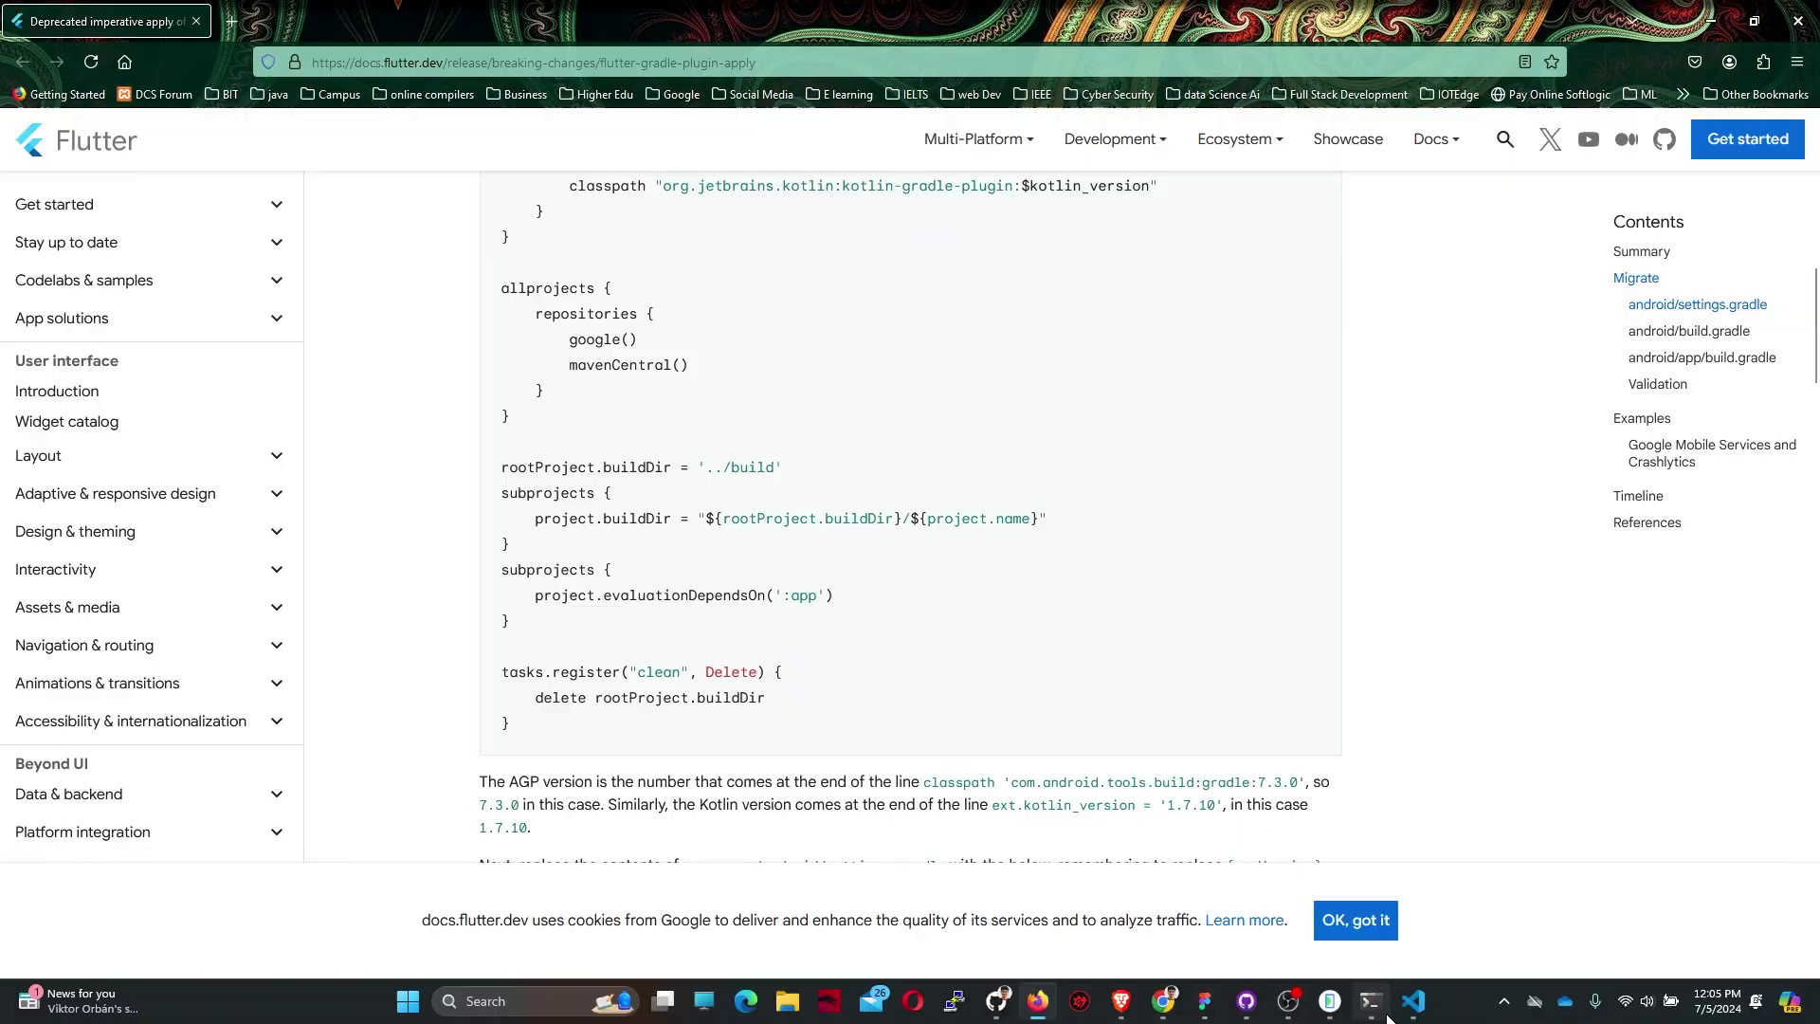
# - Expand the android folder in VS Code and open settings.gradle
pyautogui.click(1412, 1000)
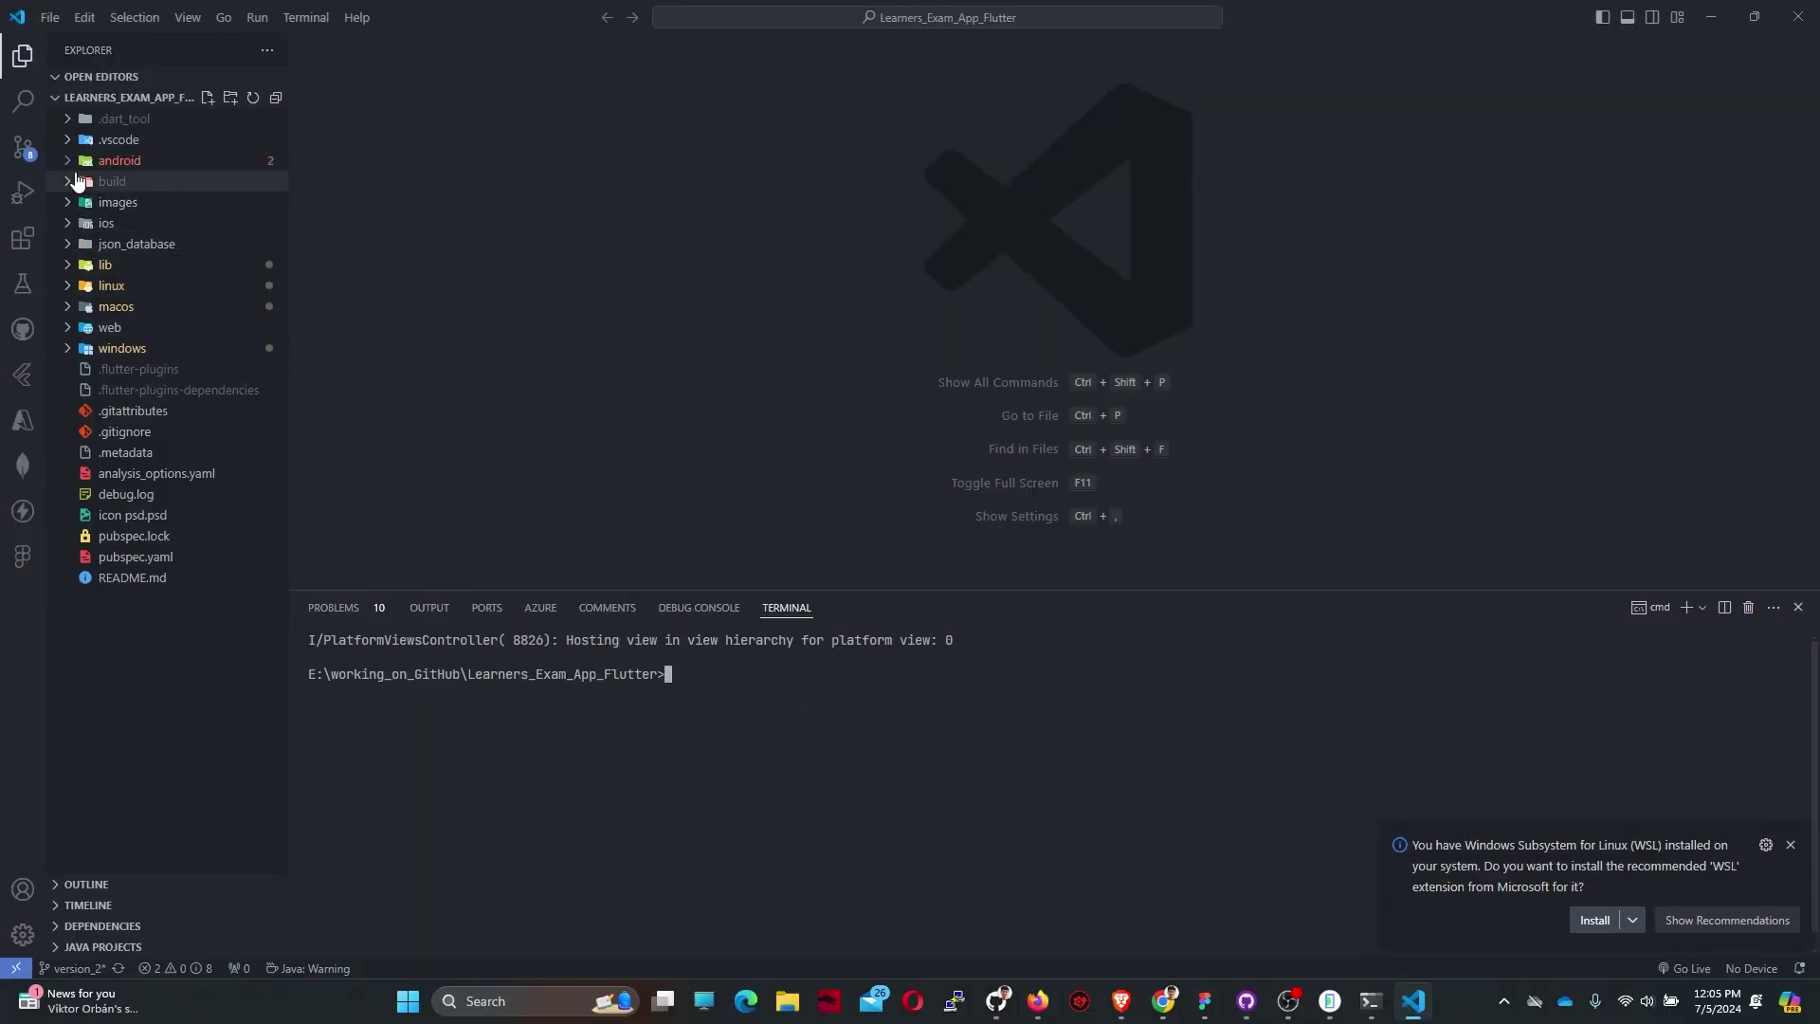
pyautogui.click(101, 159)
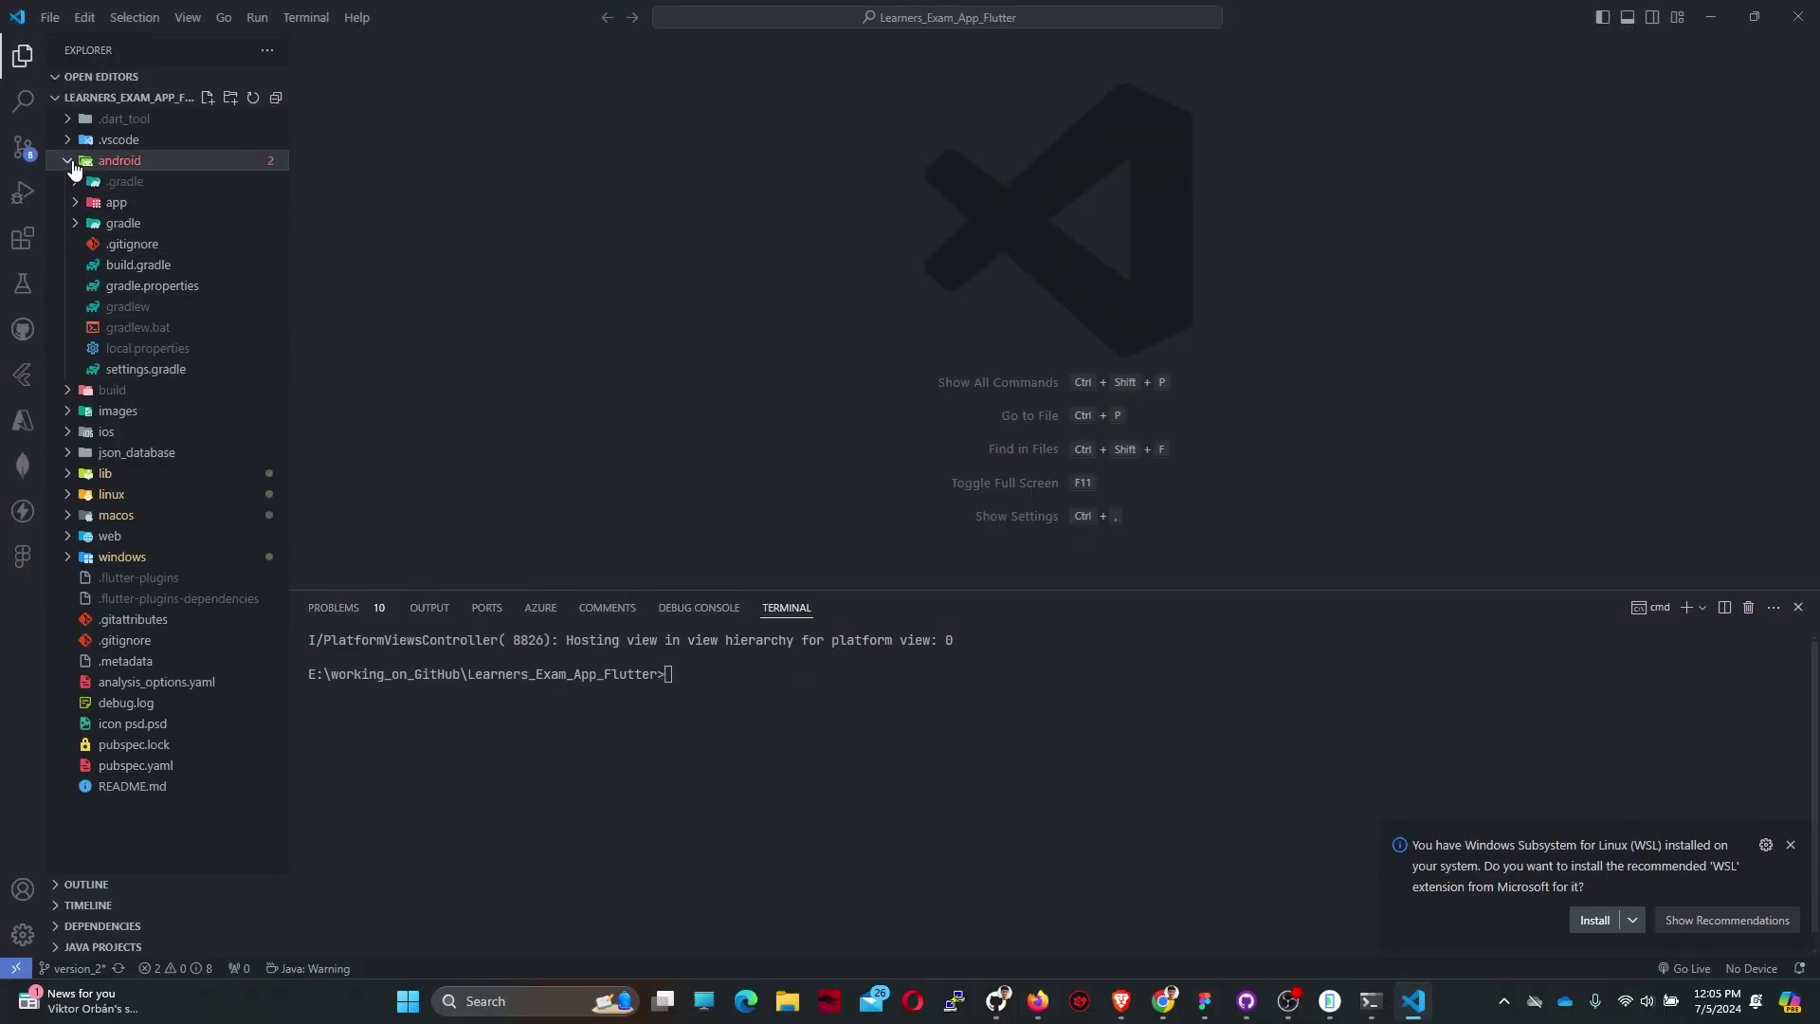
pyautogui.click(142, 369)
pyautogui.click(1018, 356)
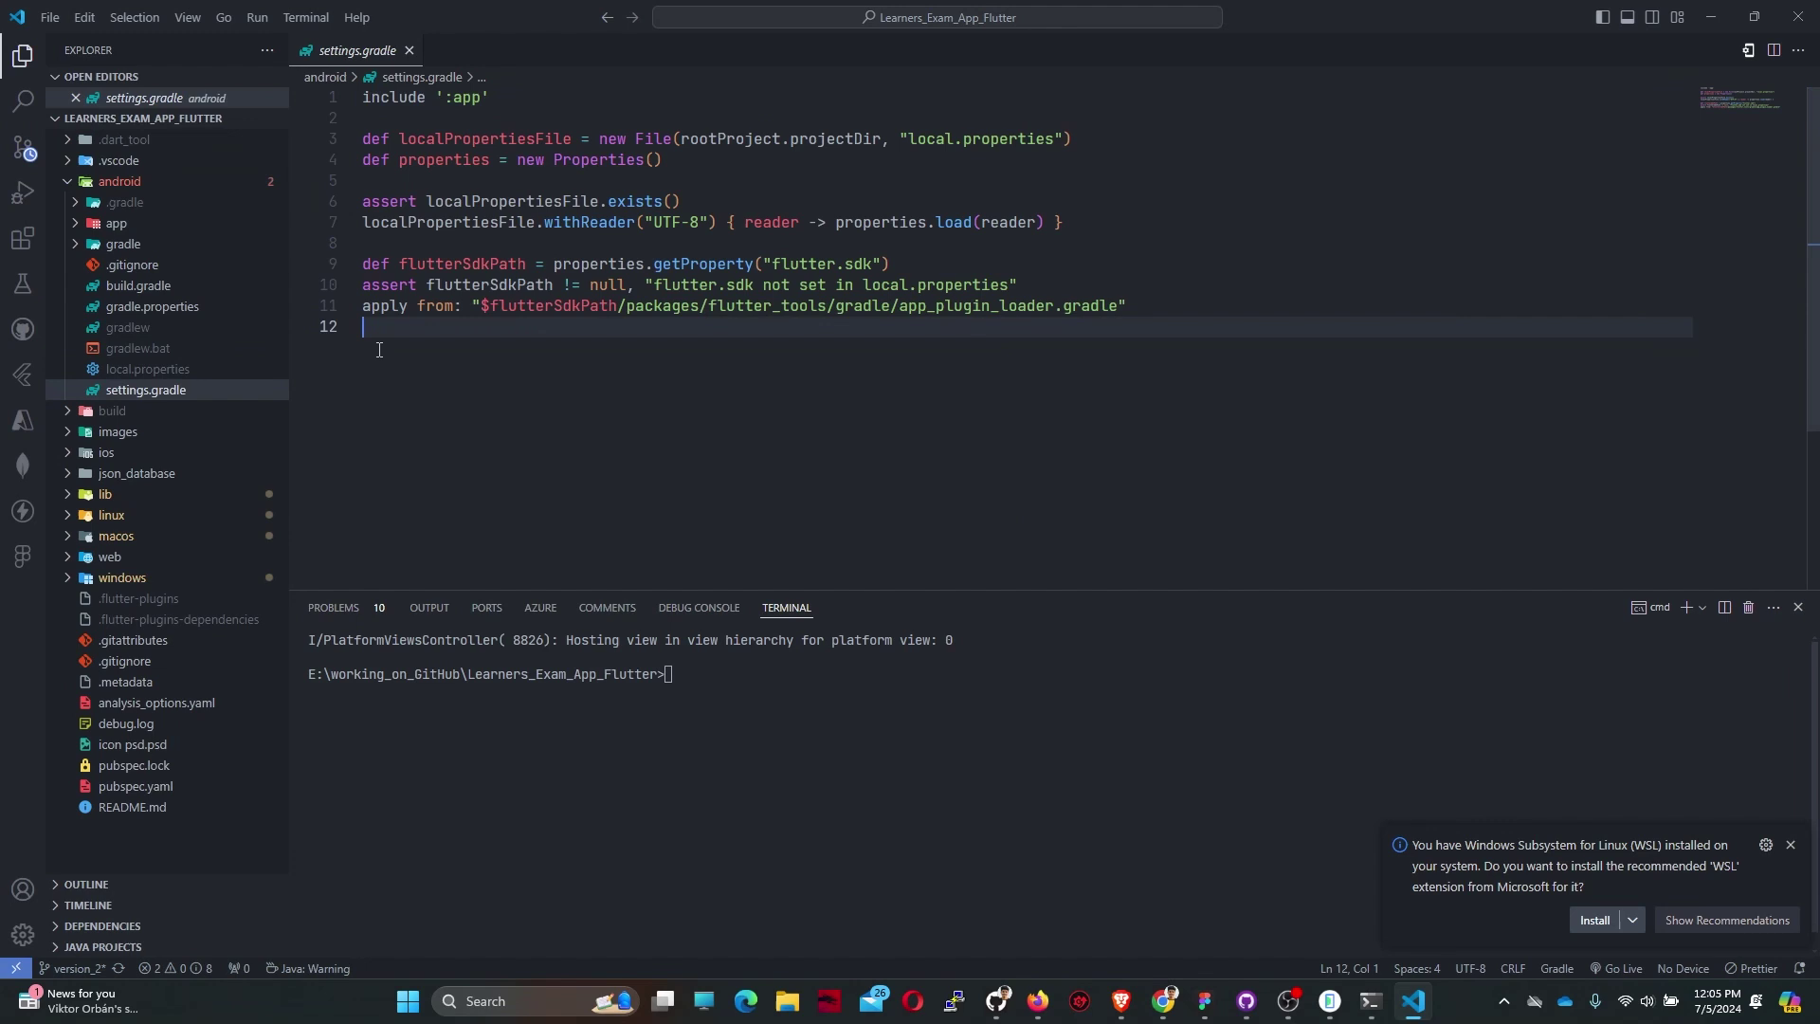
# - Open android/build.gradle and select the AGP version 7.2.0
pyautogui.click(165, 293)
pyautogui.click(893, 285)
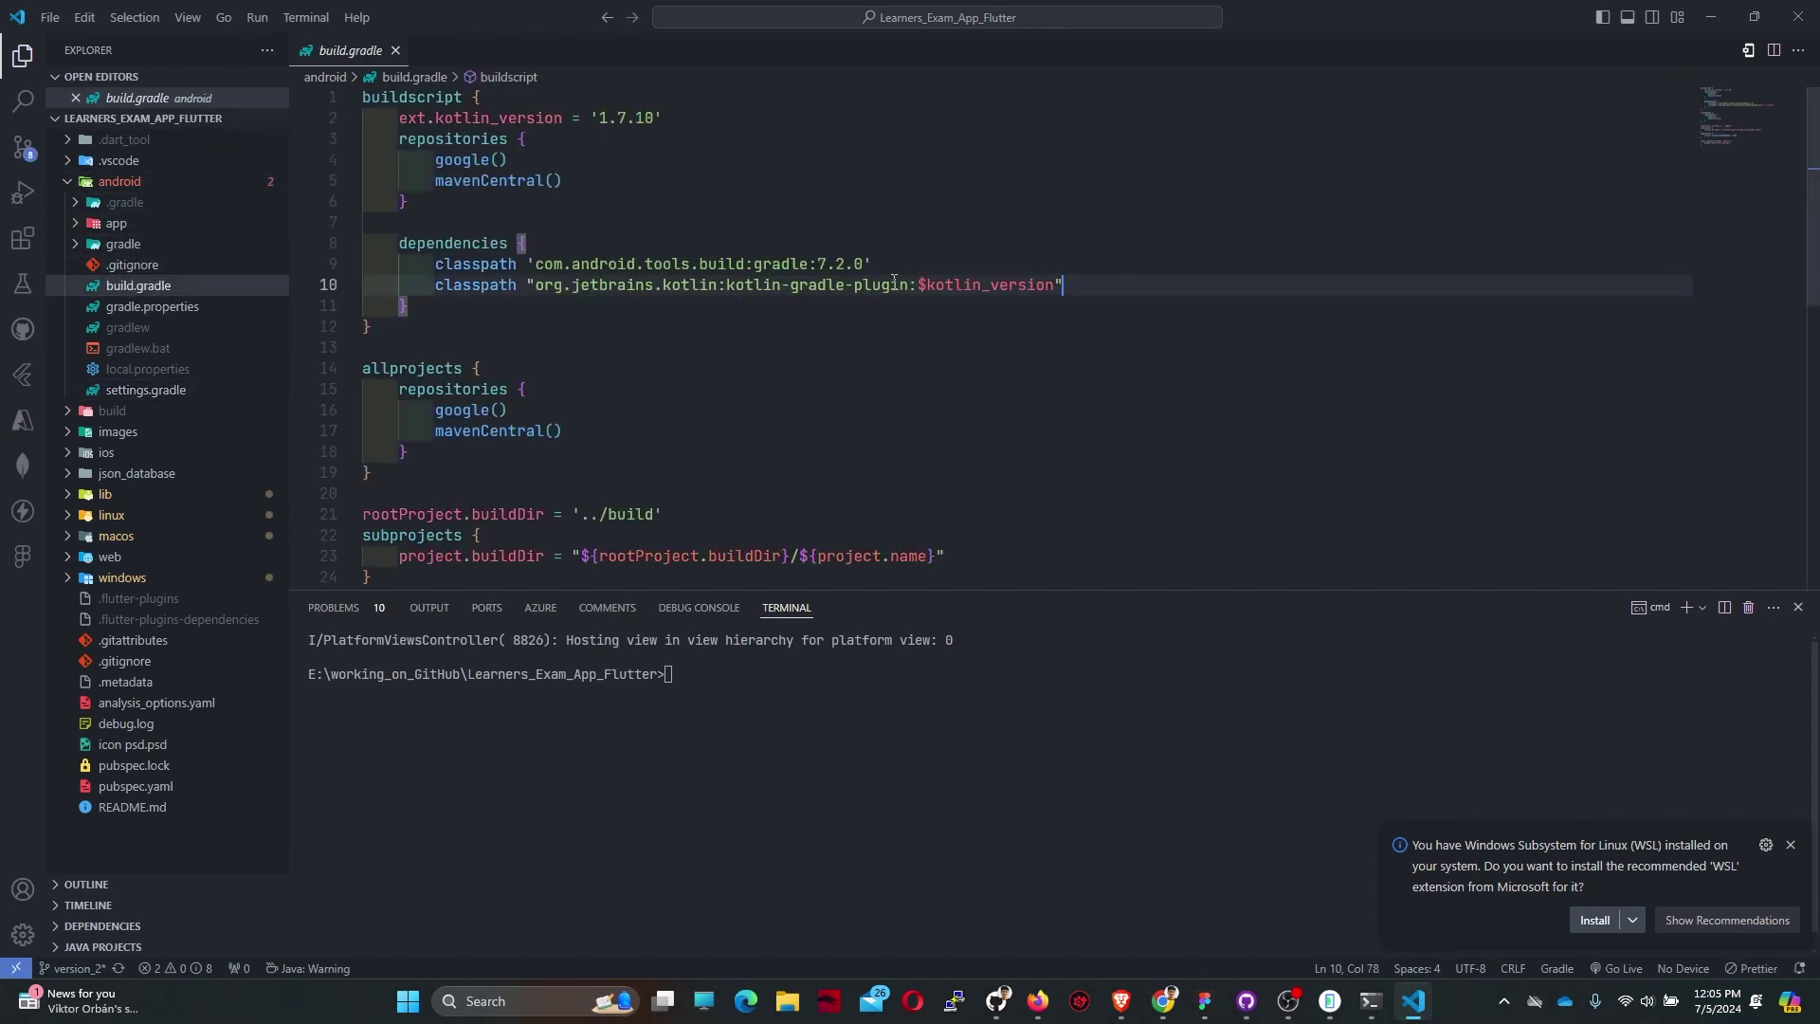
pyautogui.moveTo(817, 262); pyautogui.dragTo(867, 264)
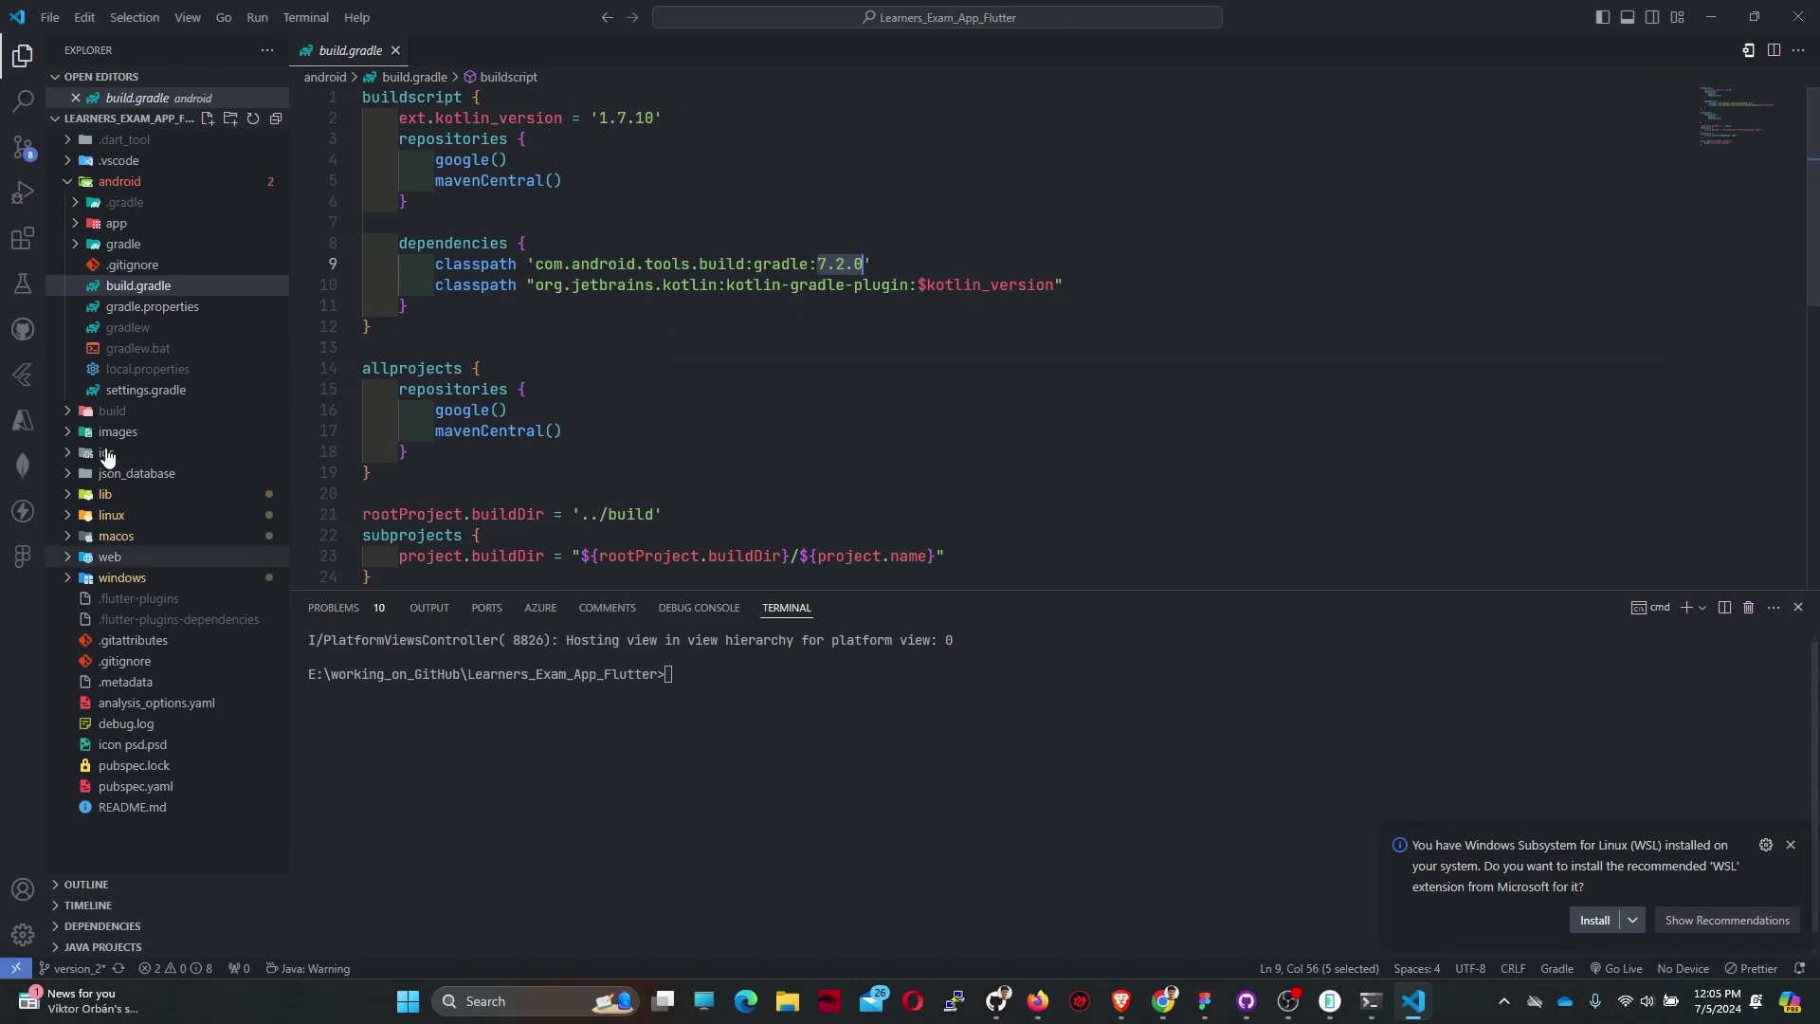
# - Reopen settings.gradle and find the settings.gradle code block in the Flutter docs
pyautogui.click(138, 396)
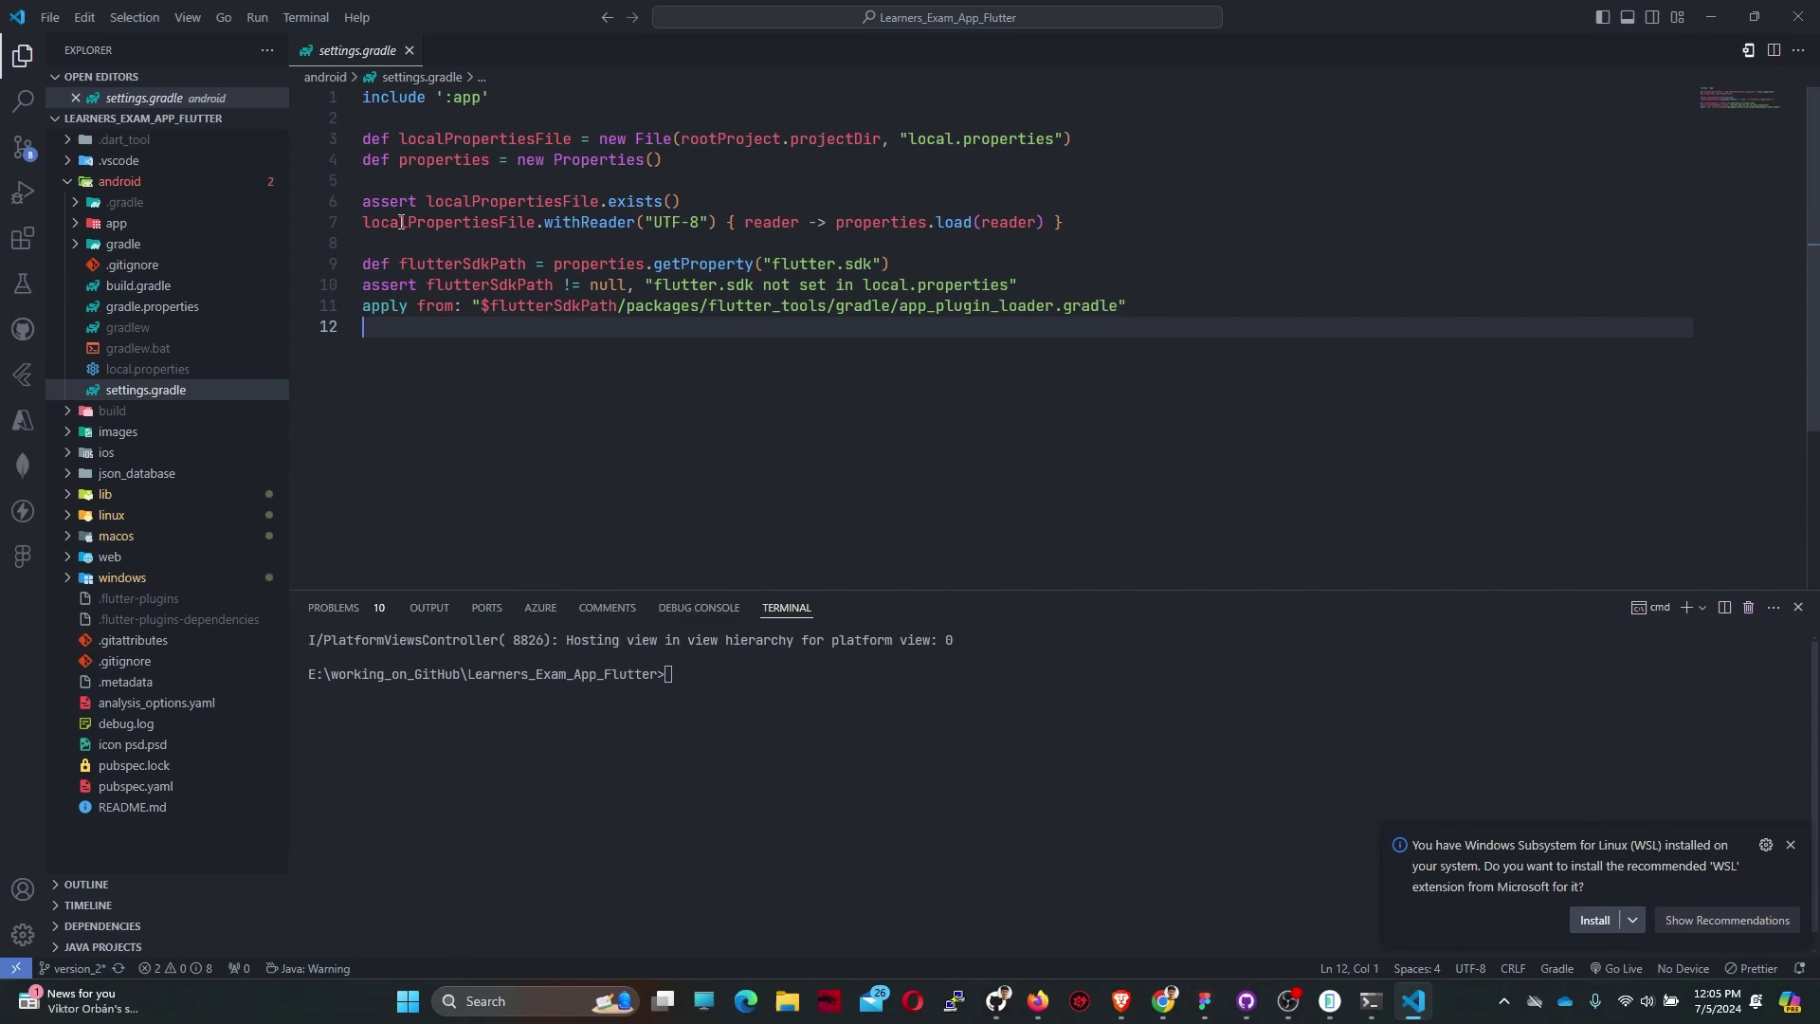
pyautogui.click(1037, 1004)
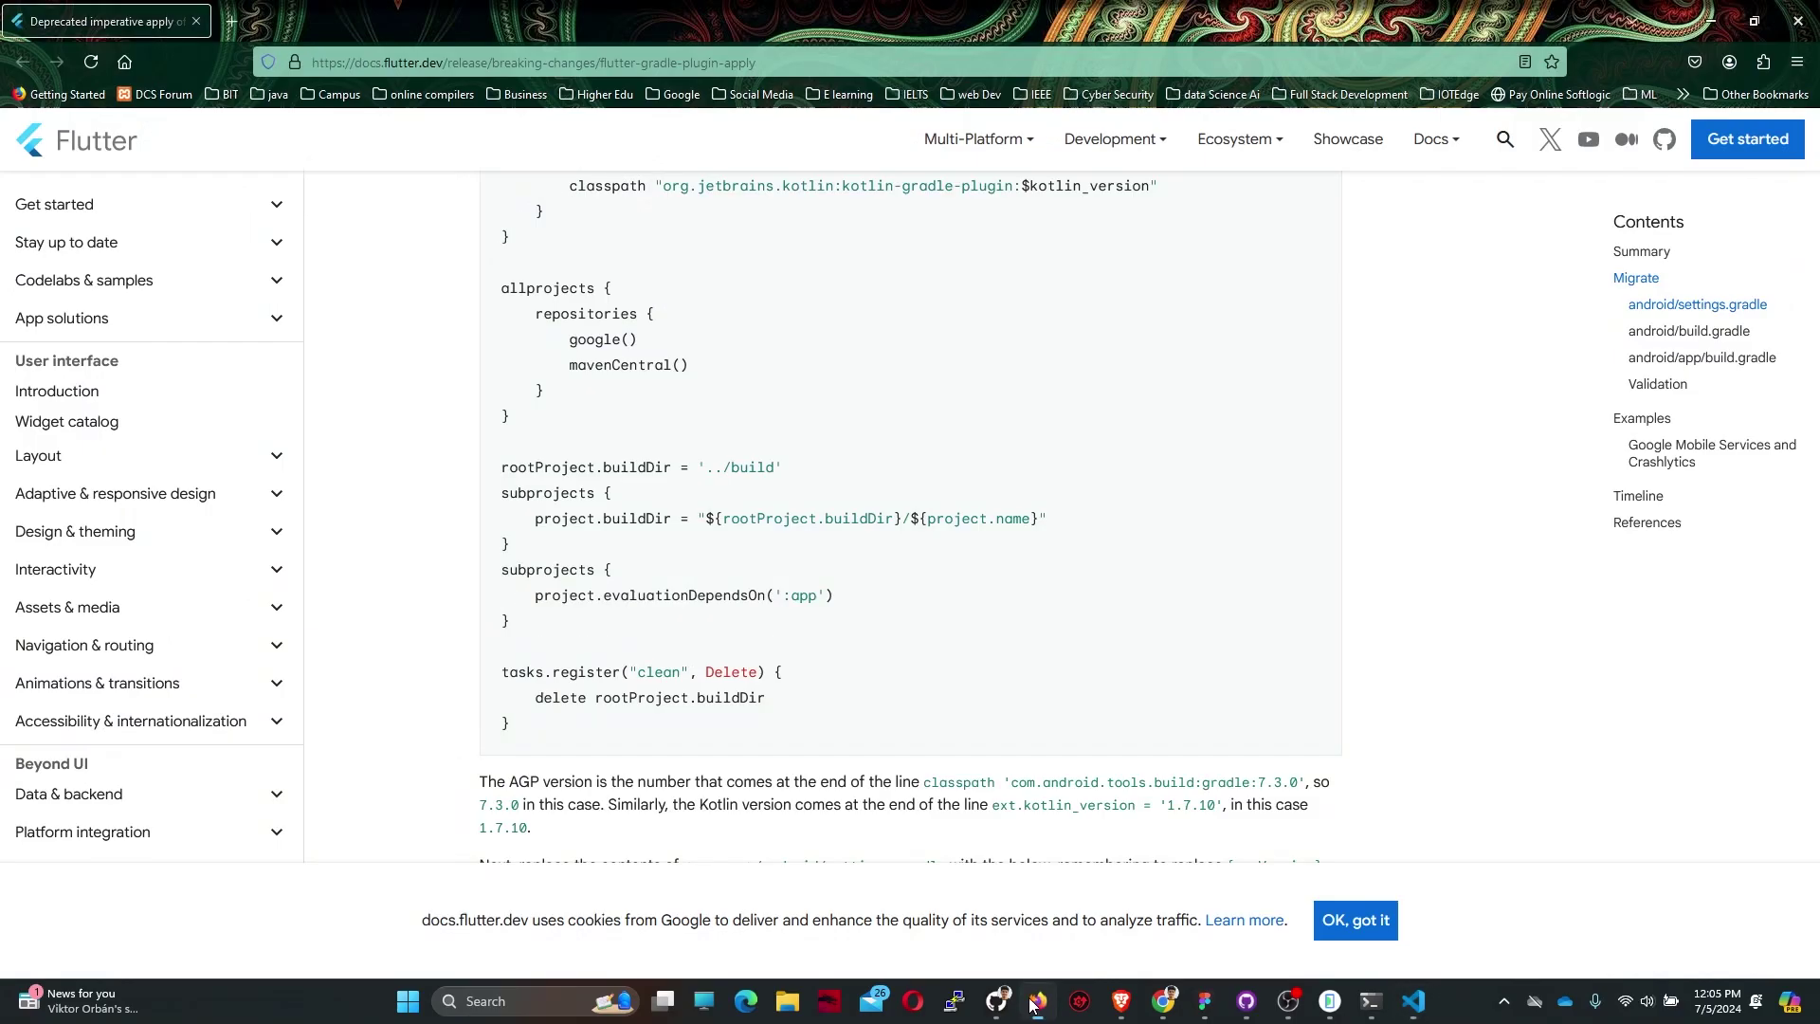
pyautogui.scroll(4, 679, 498)
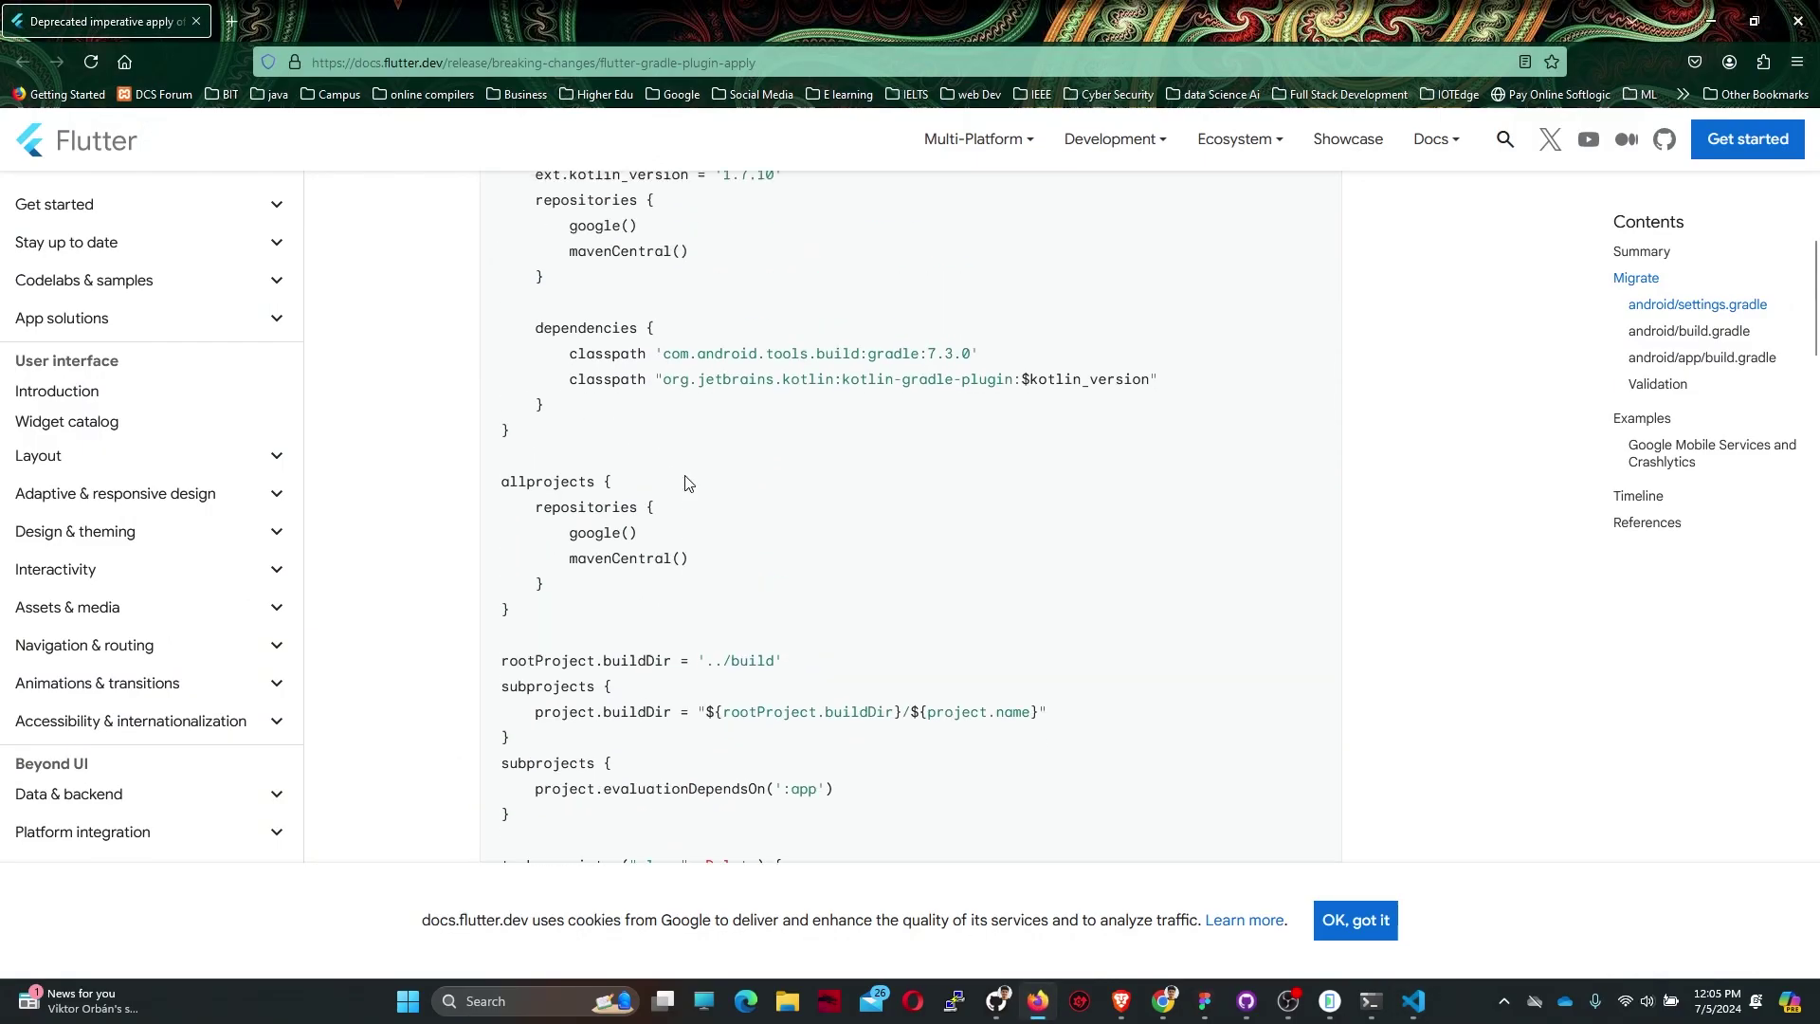
pyautogui.tripleClick(616, 395)
pyautogui.click(618, 430)
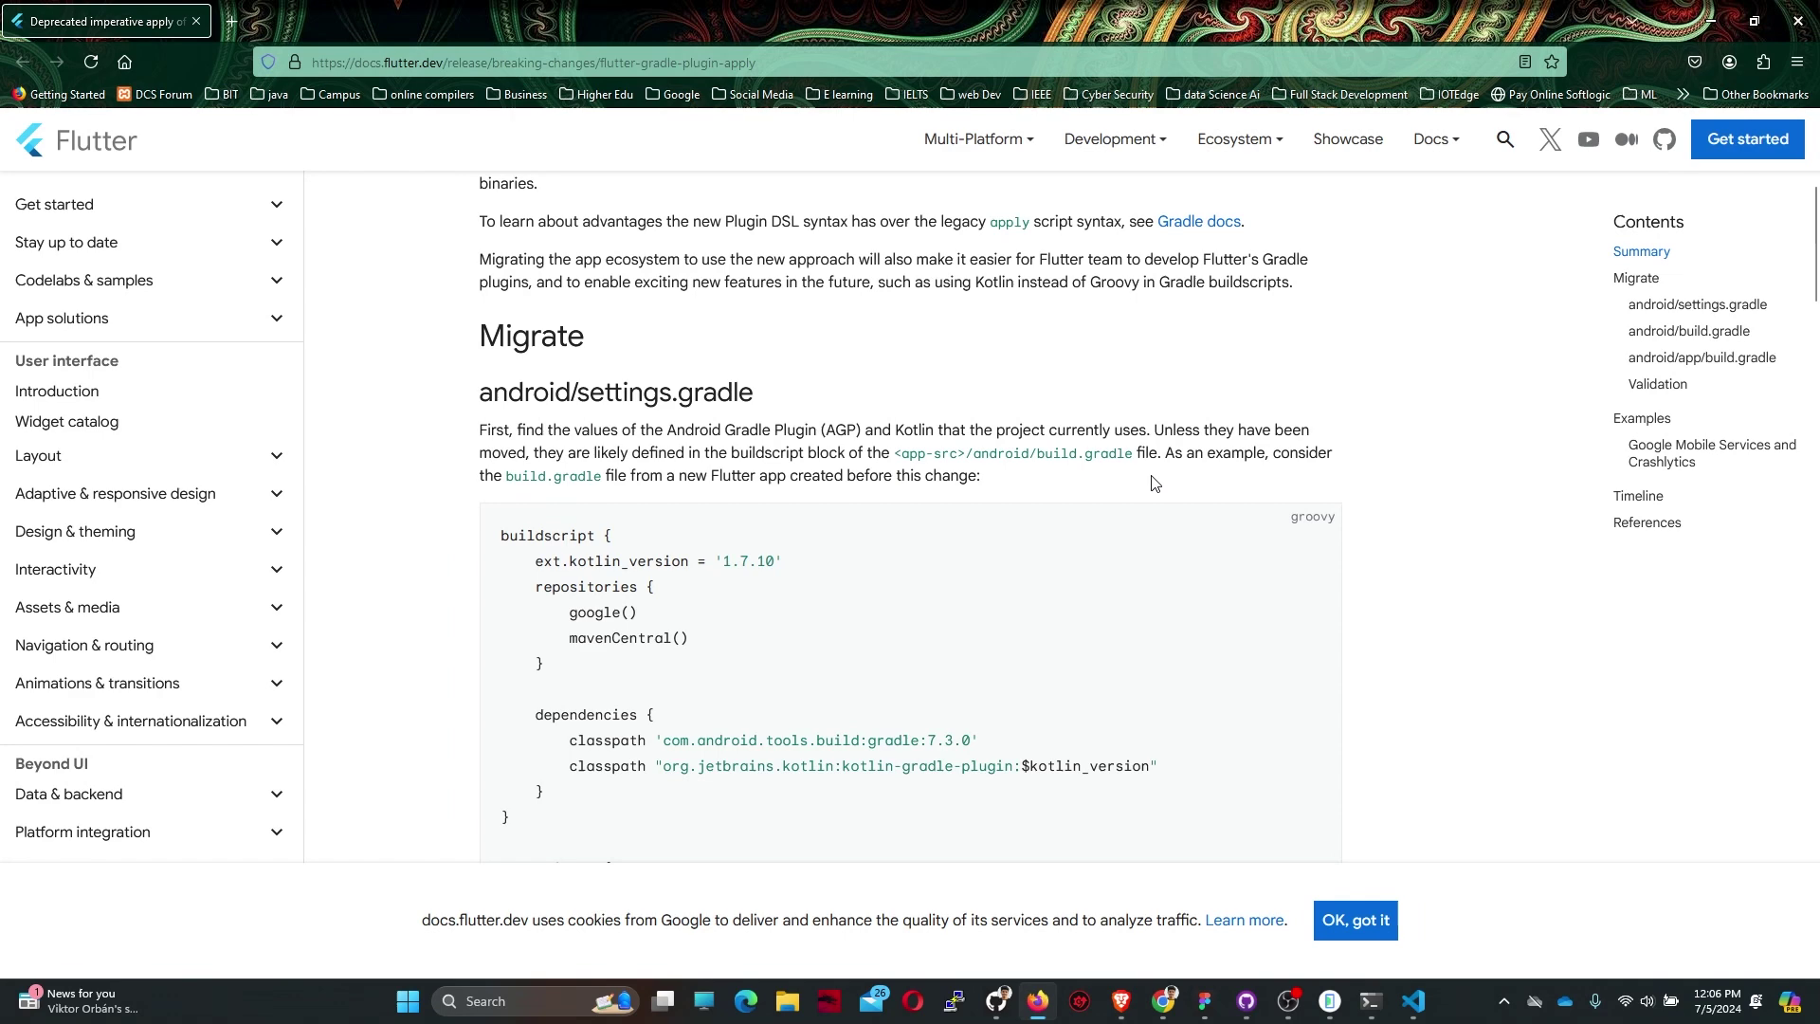
pyautogui.scroll(-1, 752, 478)
pyautogui.scroll(-1, 753, 478)
pyautogui.scroll(-2, 747, 488)
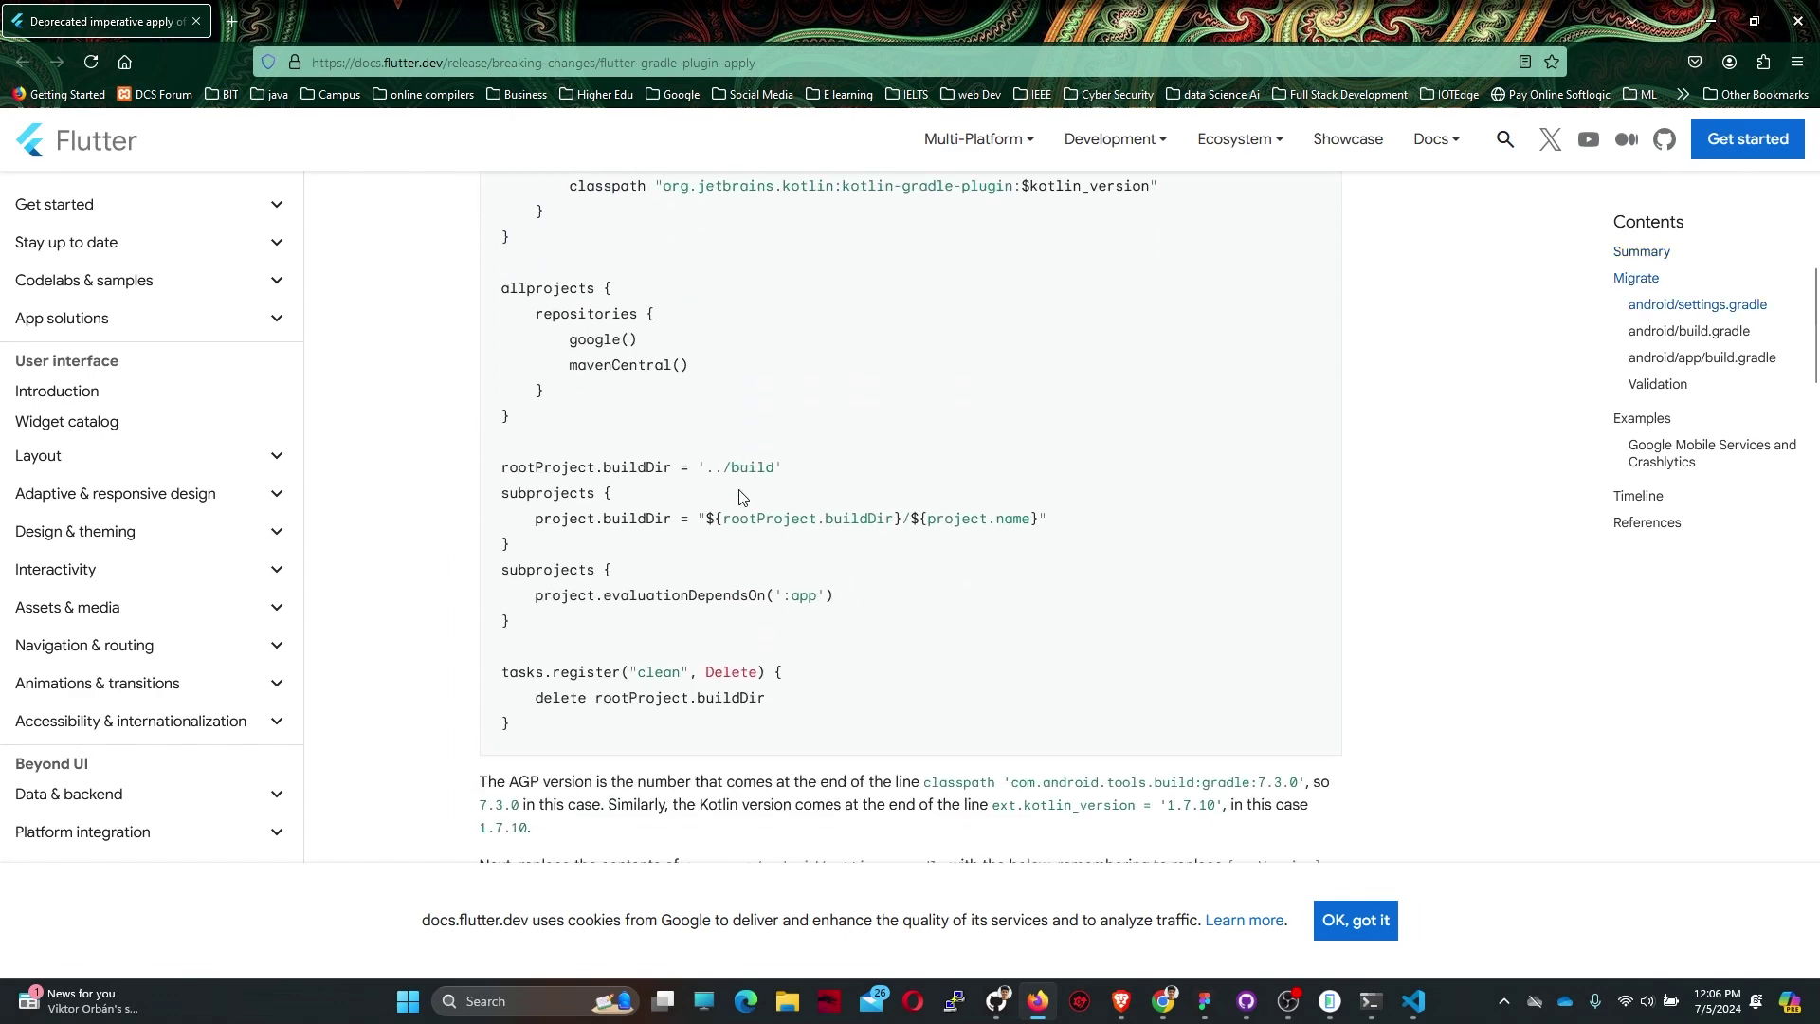
pyautogui.scroll(-1, 738, 500)
pyautogui.scroll(-1, 738, 499)
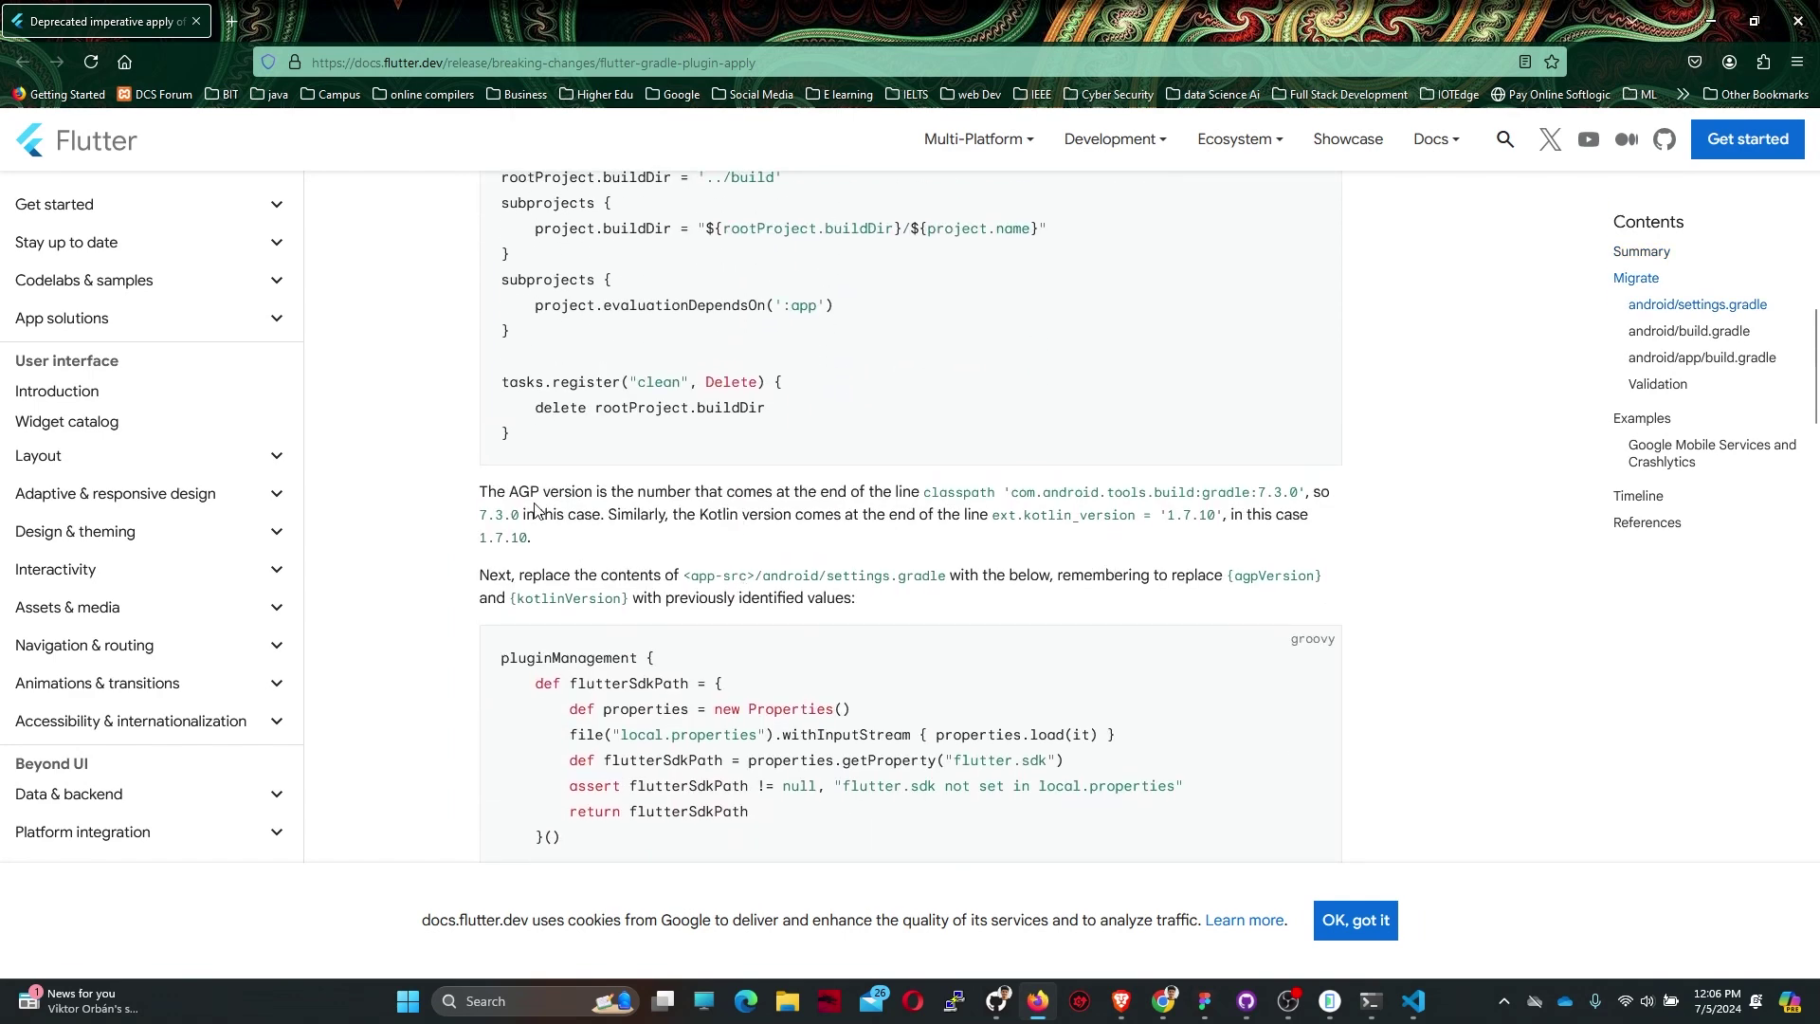
pyautogui.scroll(2, 579, 491)
pyautogui.scroll(-1, 579, 491)
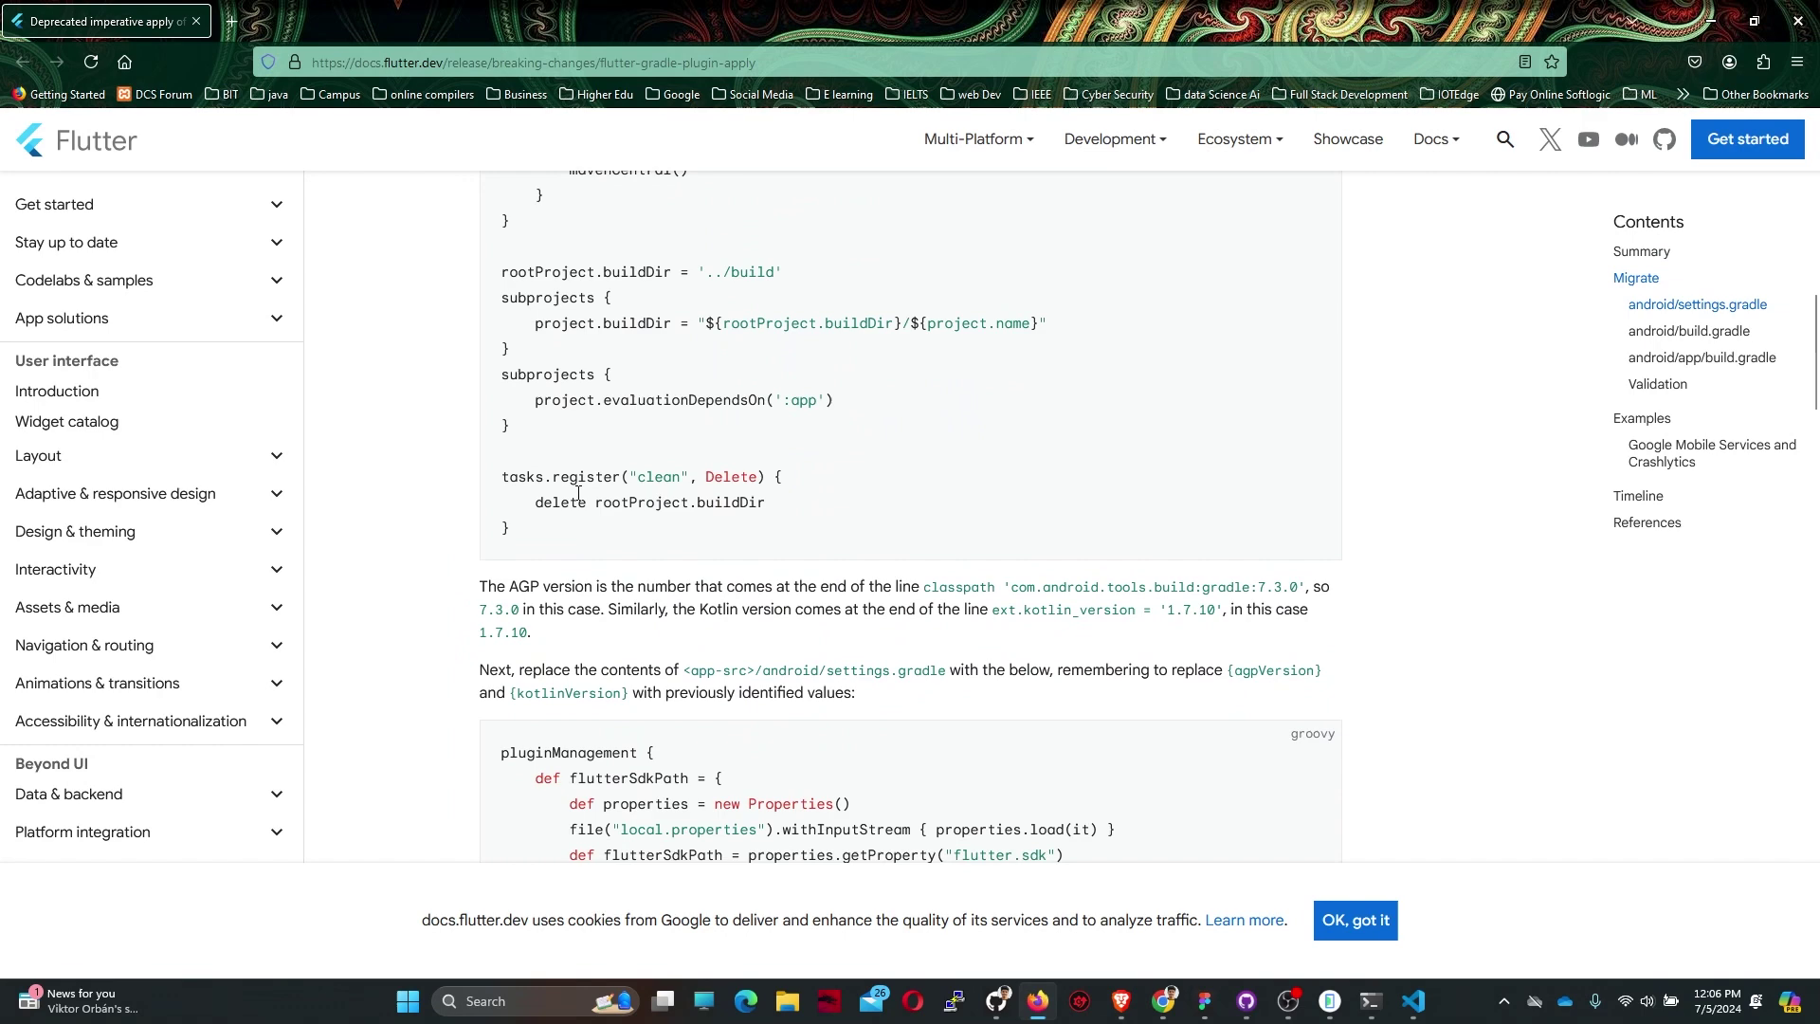
pyautogui.scroll(-3, 579, 492)
pyautogui.scroll(-2, 579, 492)
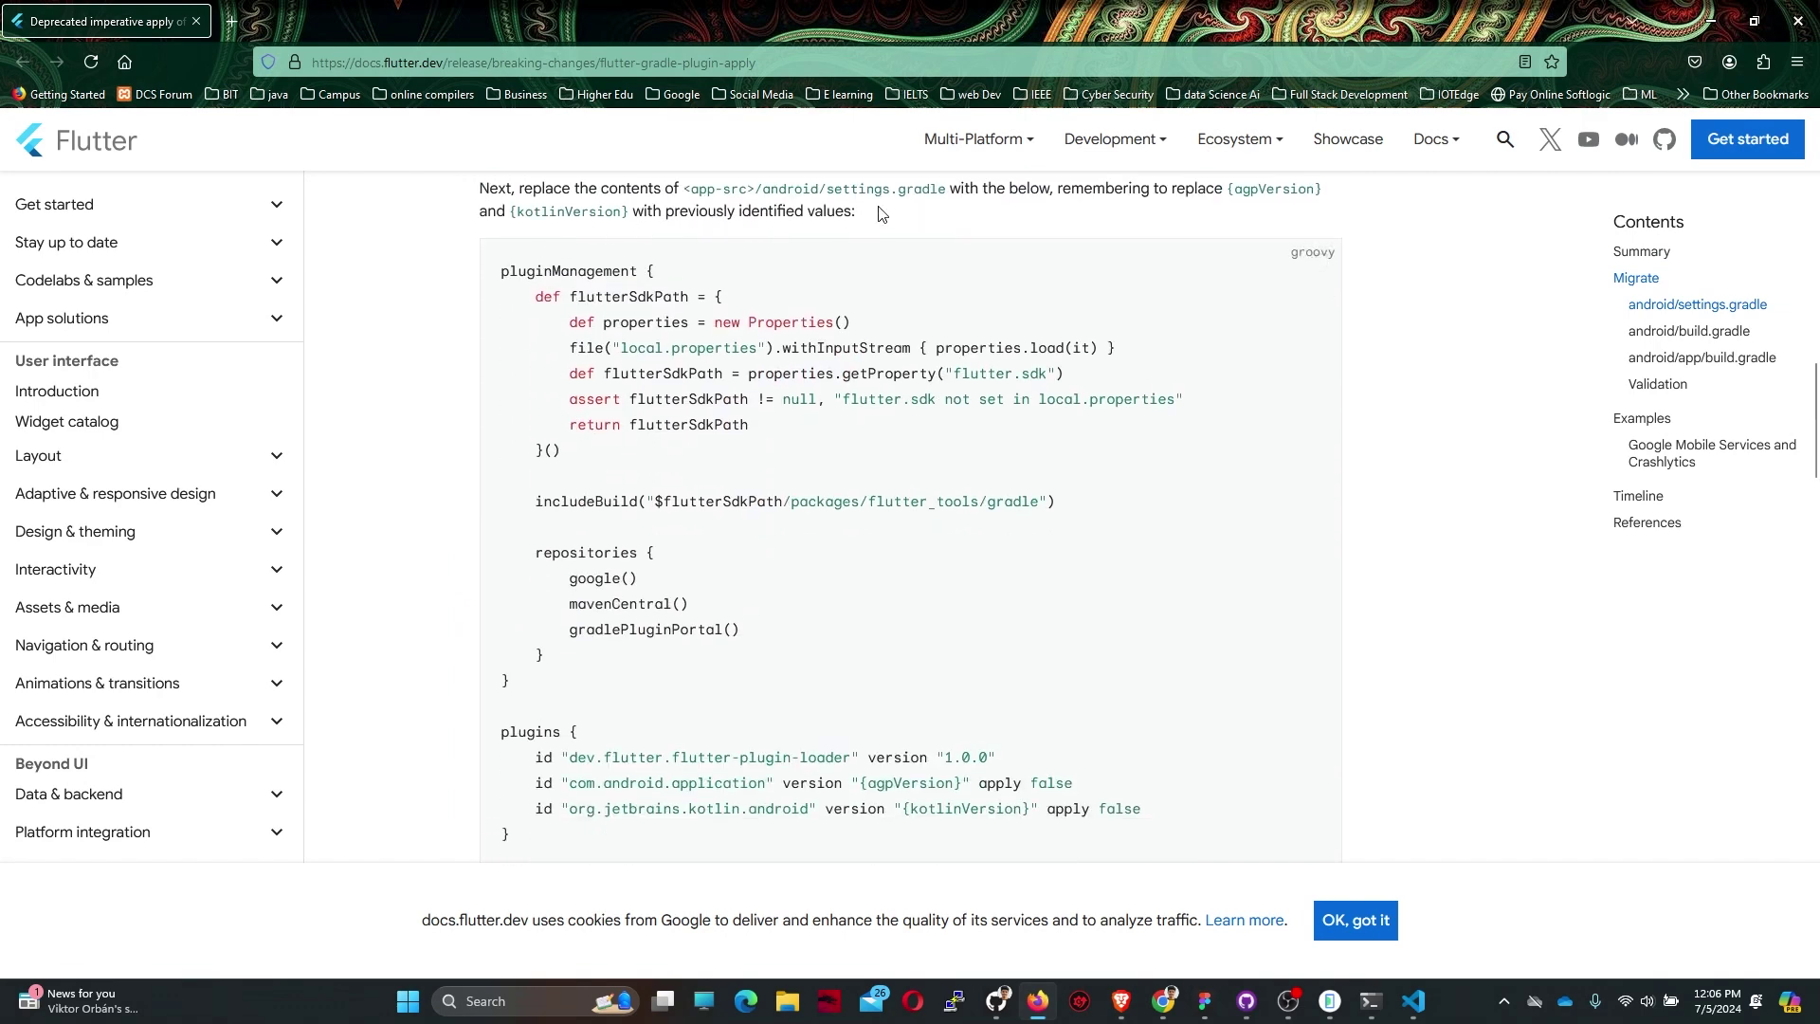
pyautogui.moveTo(948, 190); pyautogui.dragTo(747, 191)
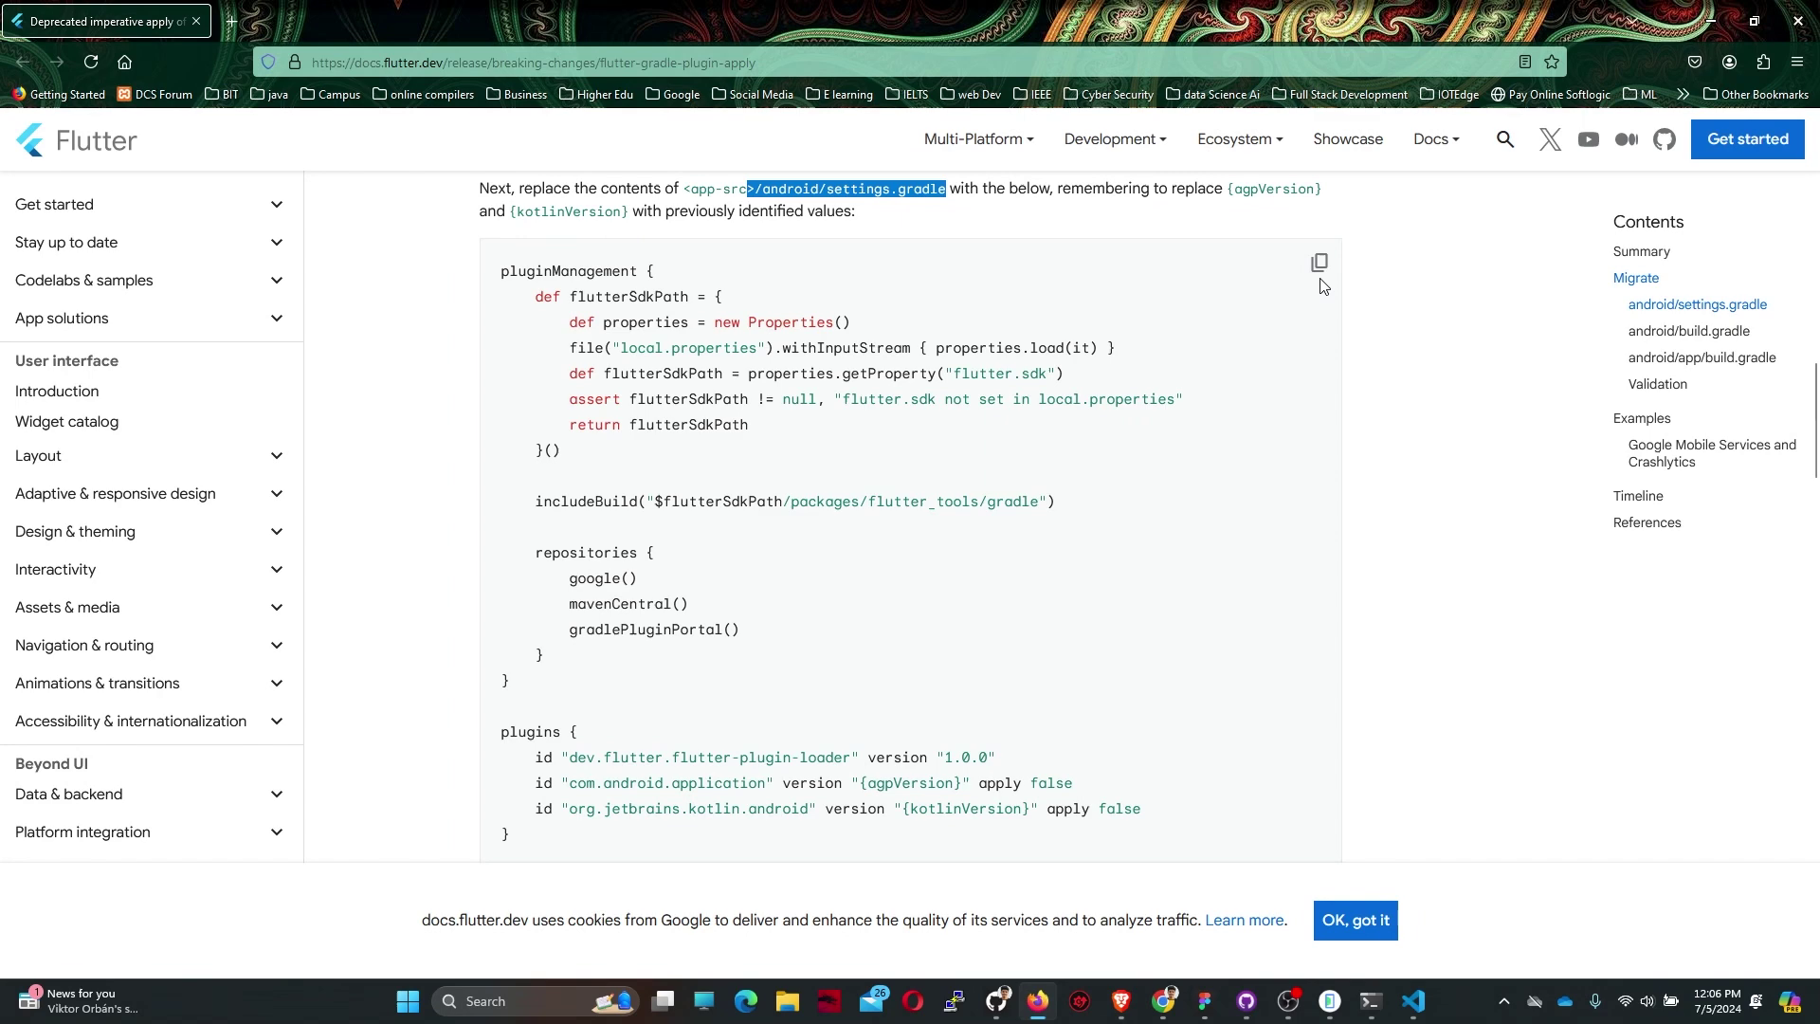
pyautogui.scroll(-1, 1052, 370)
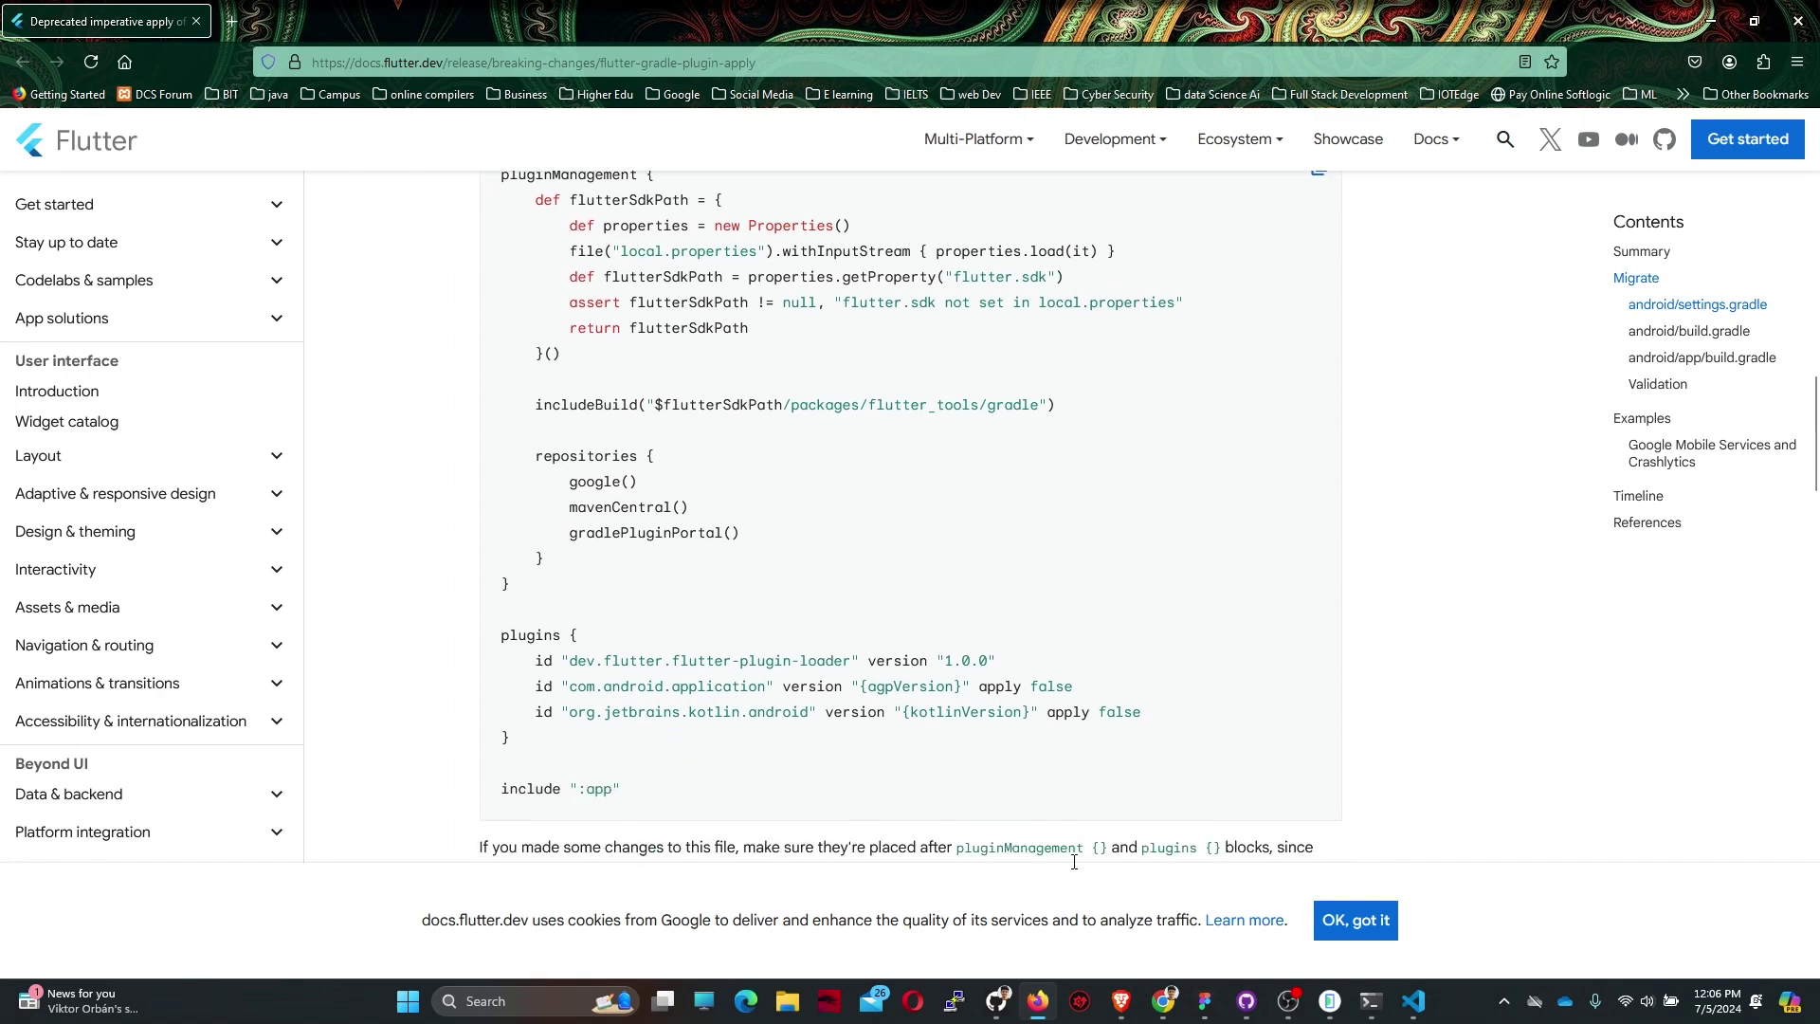
# - Overwrite settings.gradle with the copied pluginManagement/plugins template and save it
pyautogui.click(1411, 1000)
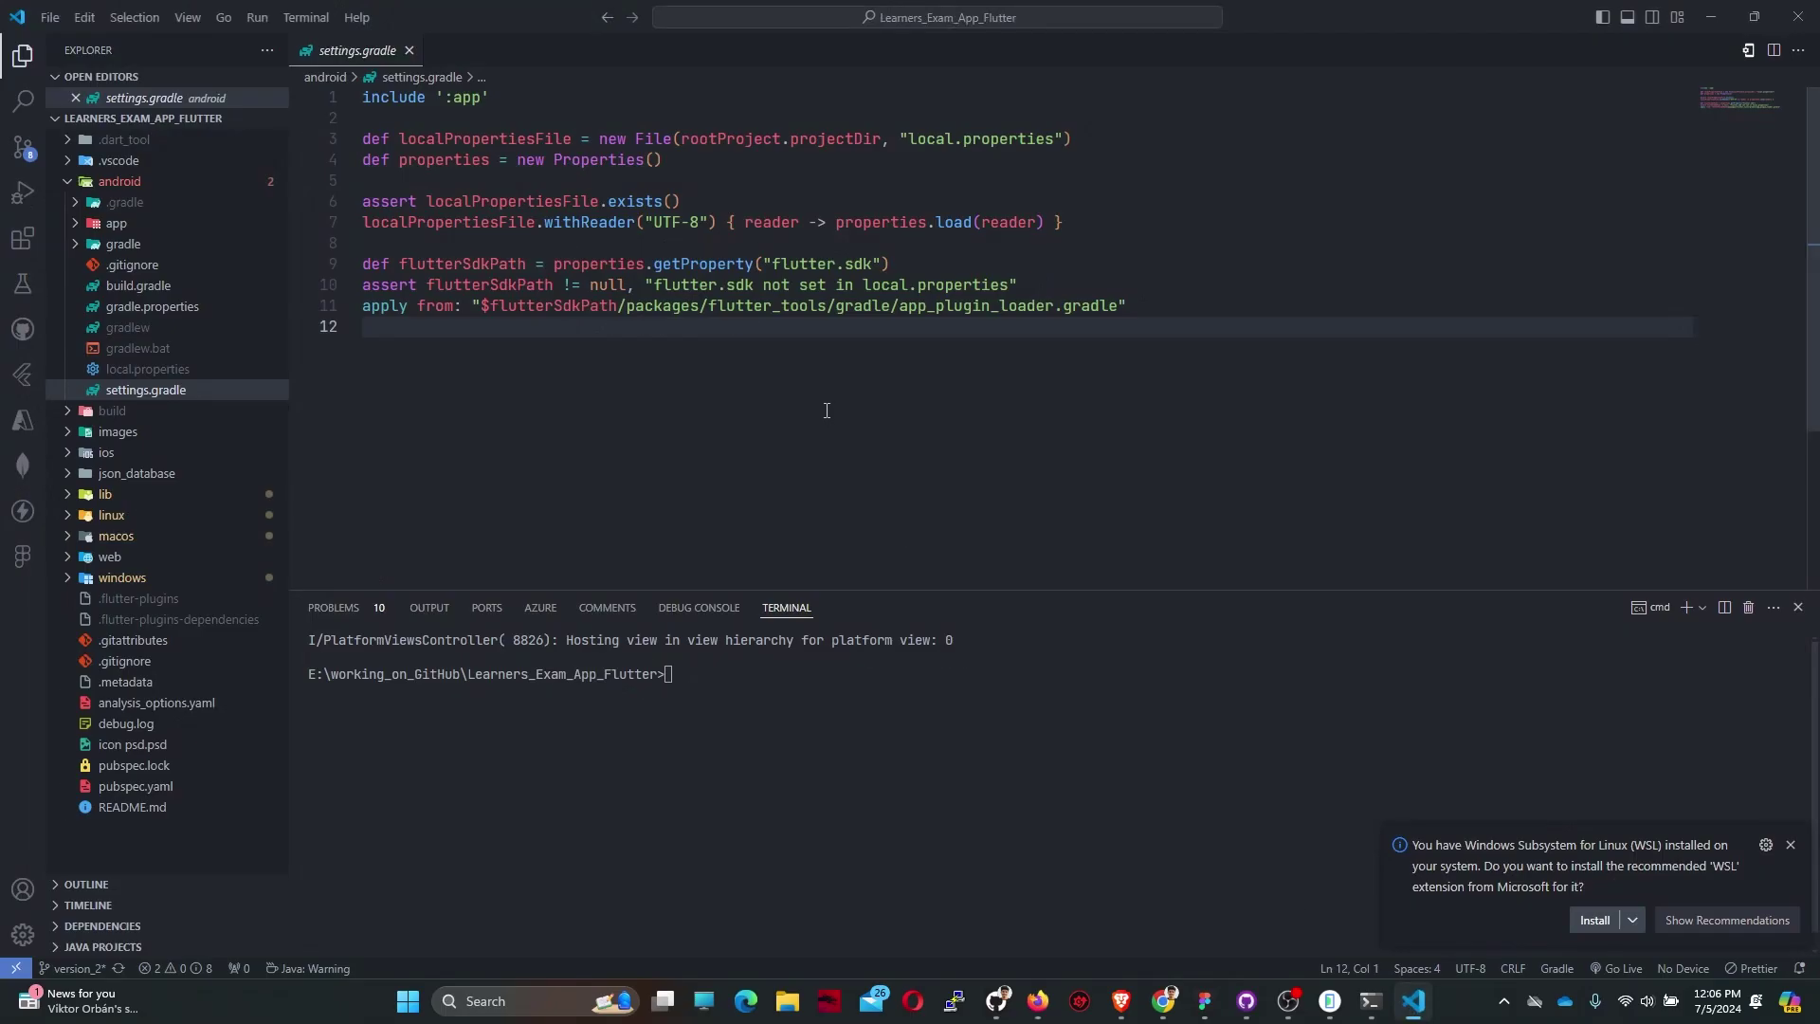
pyautogui.hotkey('ctrl', 'a')
pyautogui.hotkey('ctrl', 'v')
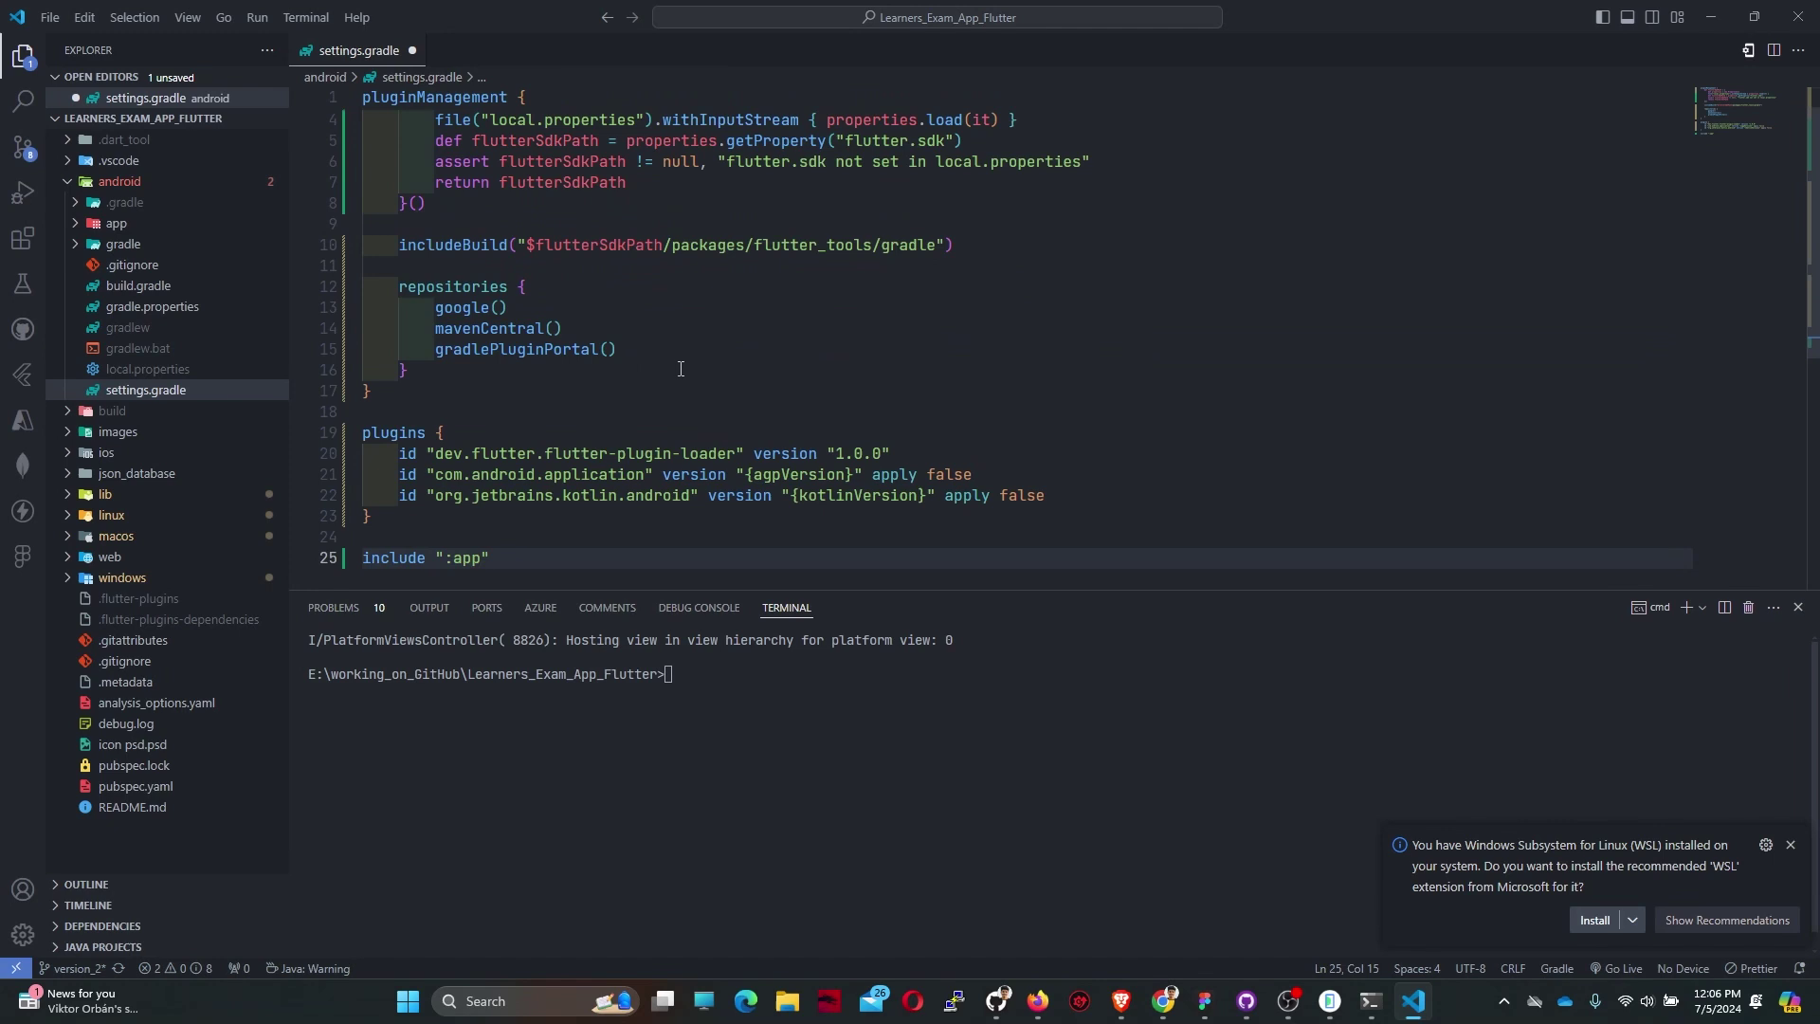
pyautogui.scroll(2, 603, 366)
pyautogui.hotkey('ctrl', 's')
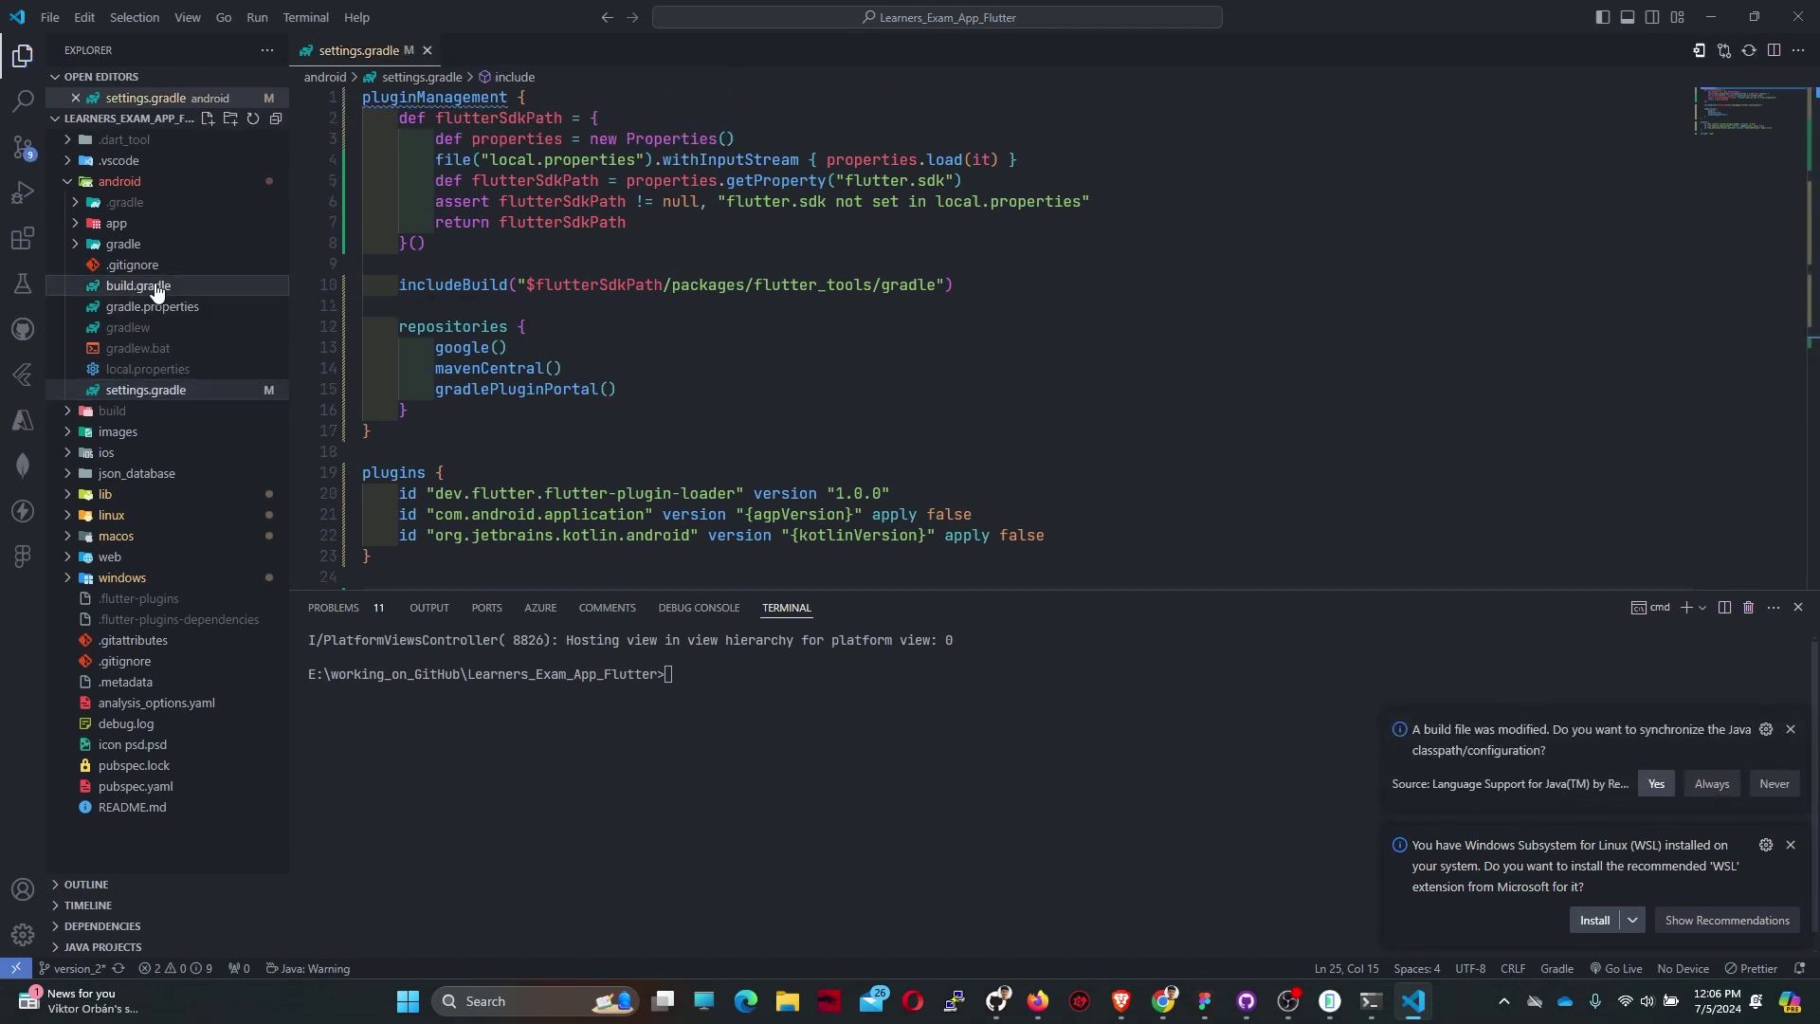
# - Replace {agpVersion} in settings.gradle with 7.2.0 copied from build.gradle
pyautogui.click(156, 291)
pyautogui.click(782, 265)
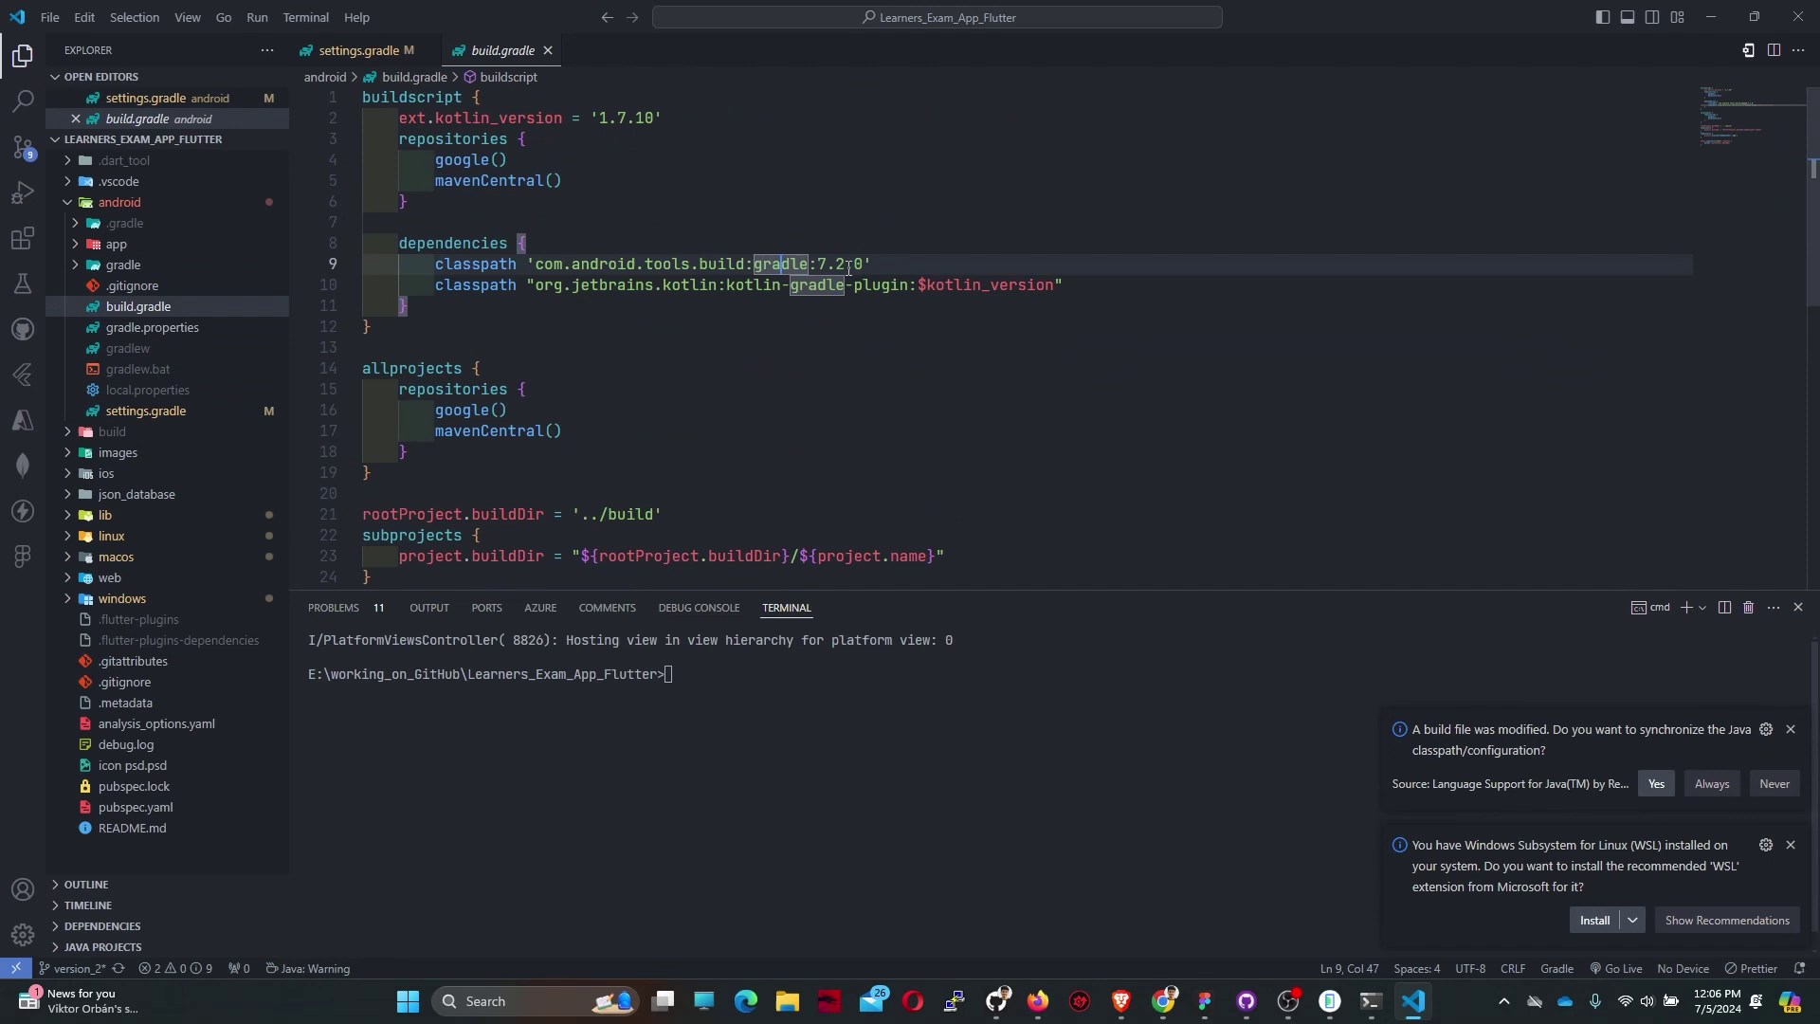
pyautogui.moveTo(814, 264); pyautogui.dragTo(863, 265)
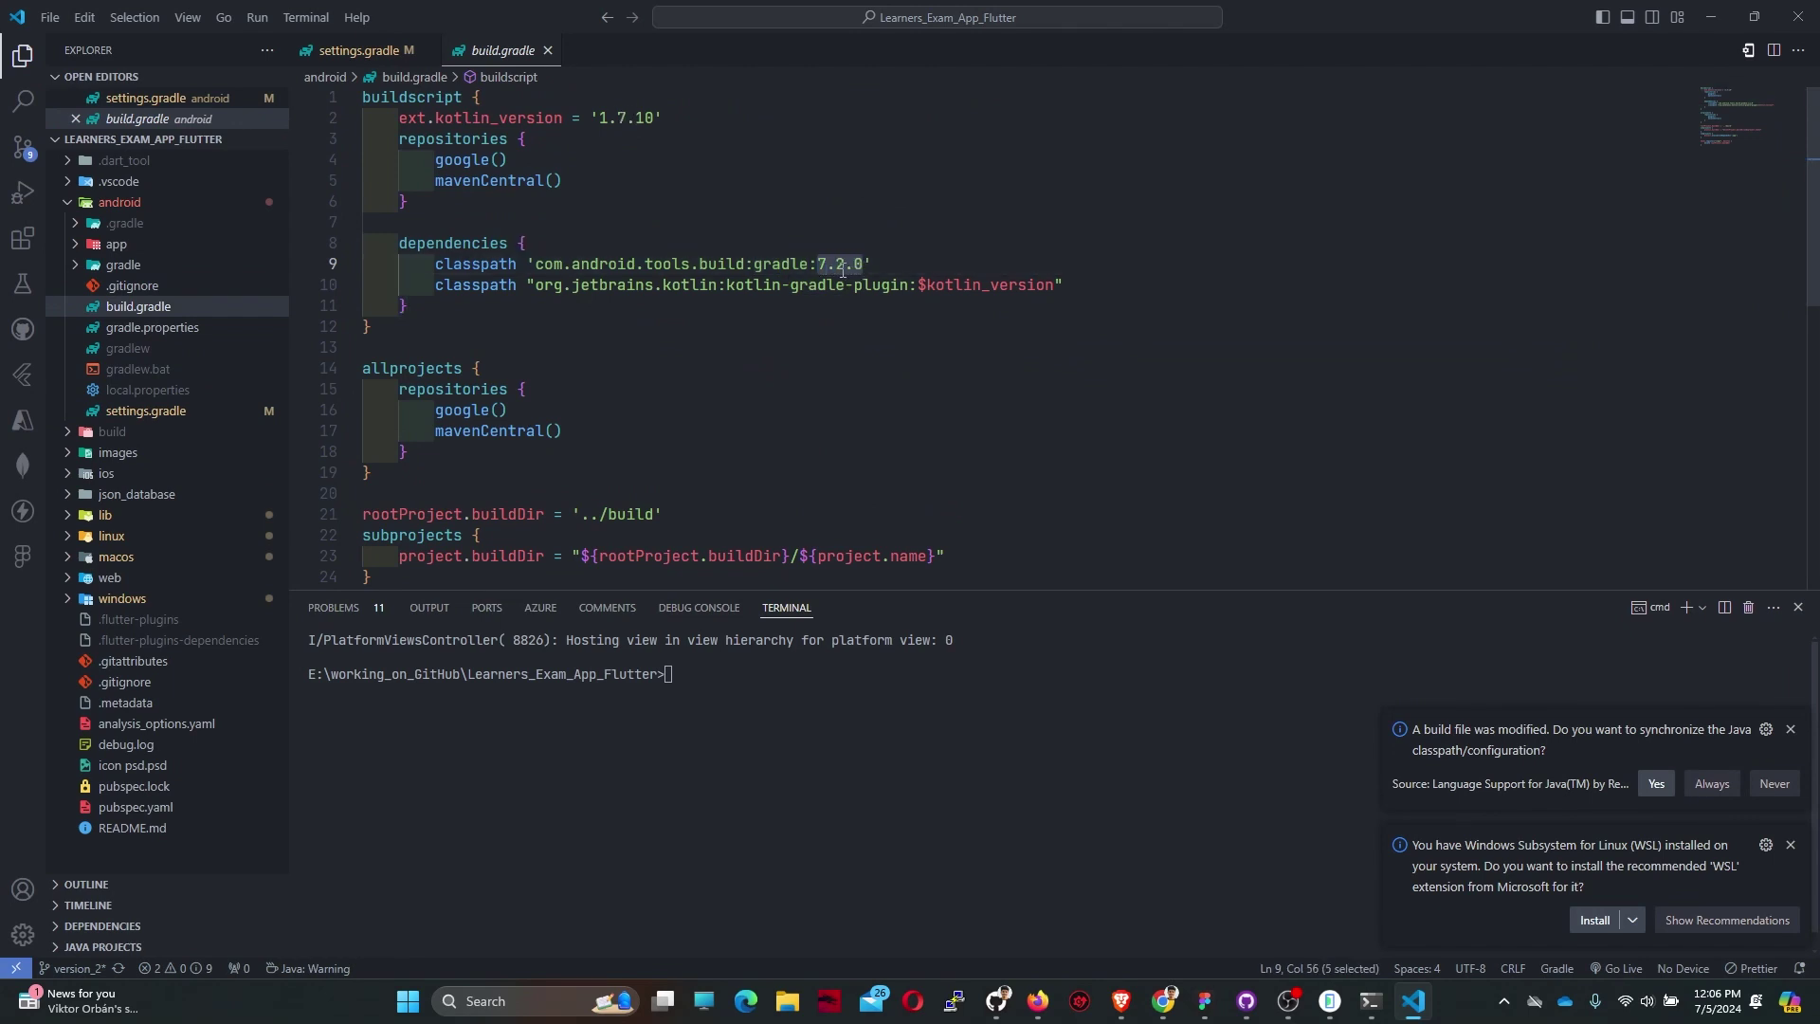
pyautogui.click(343, 52)
pyautogui.click(523, 327)
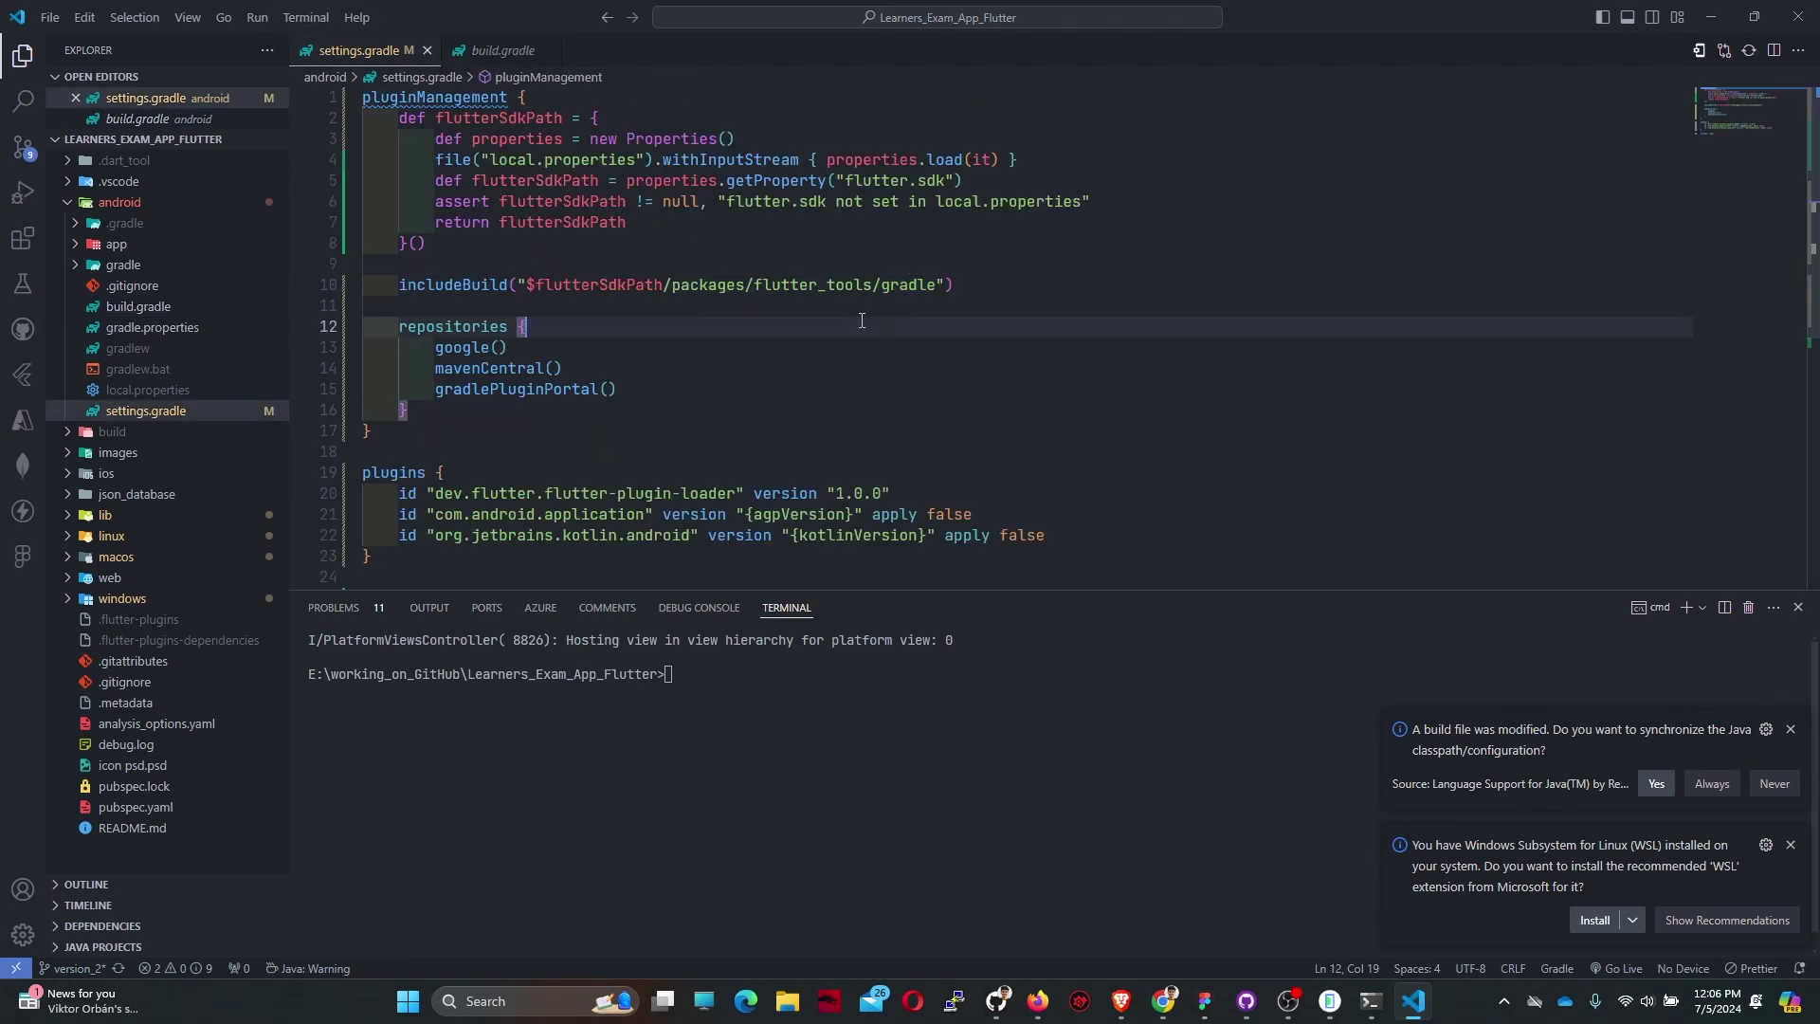
pyautogui.scroll(-3, 869, 382)
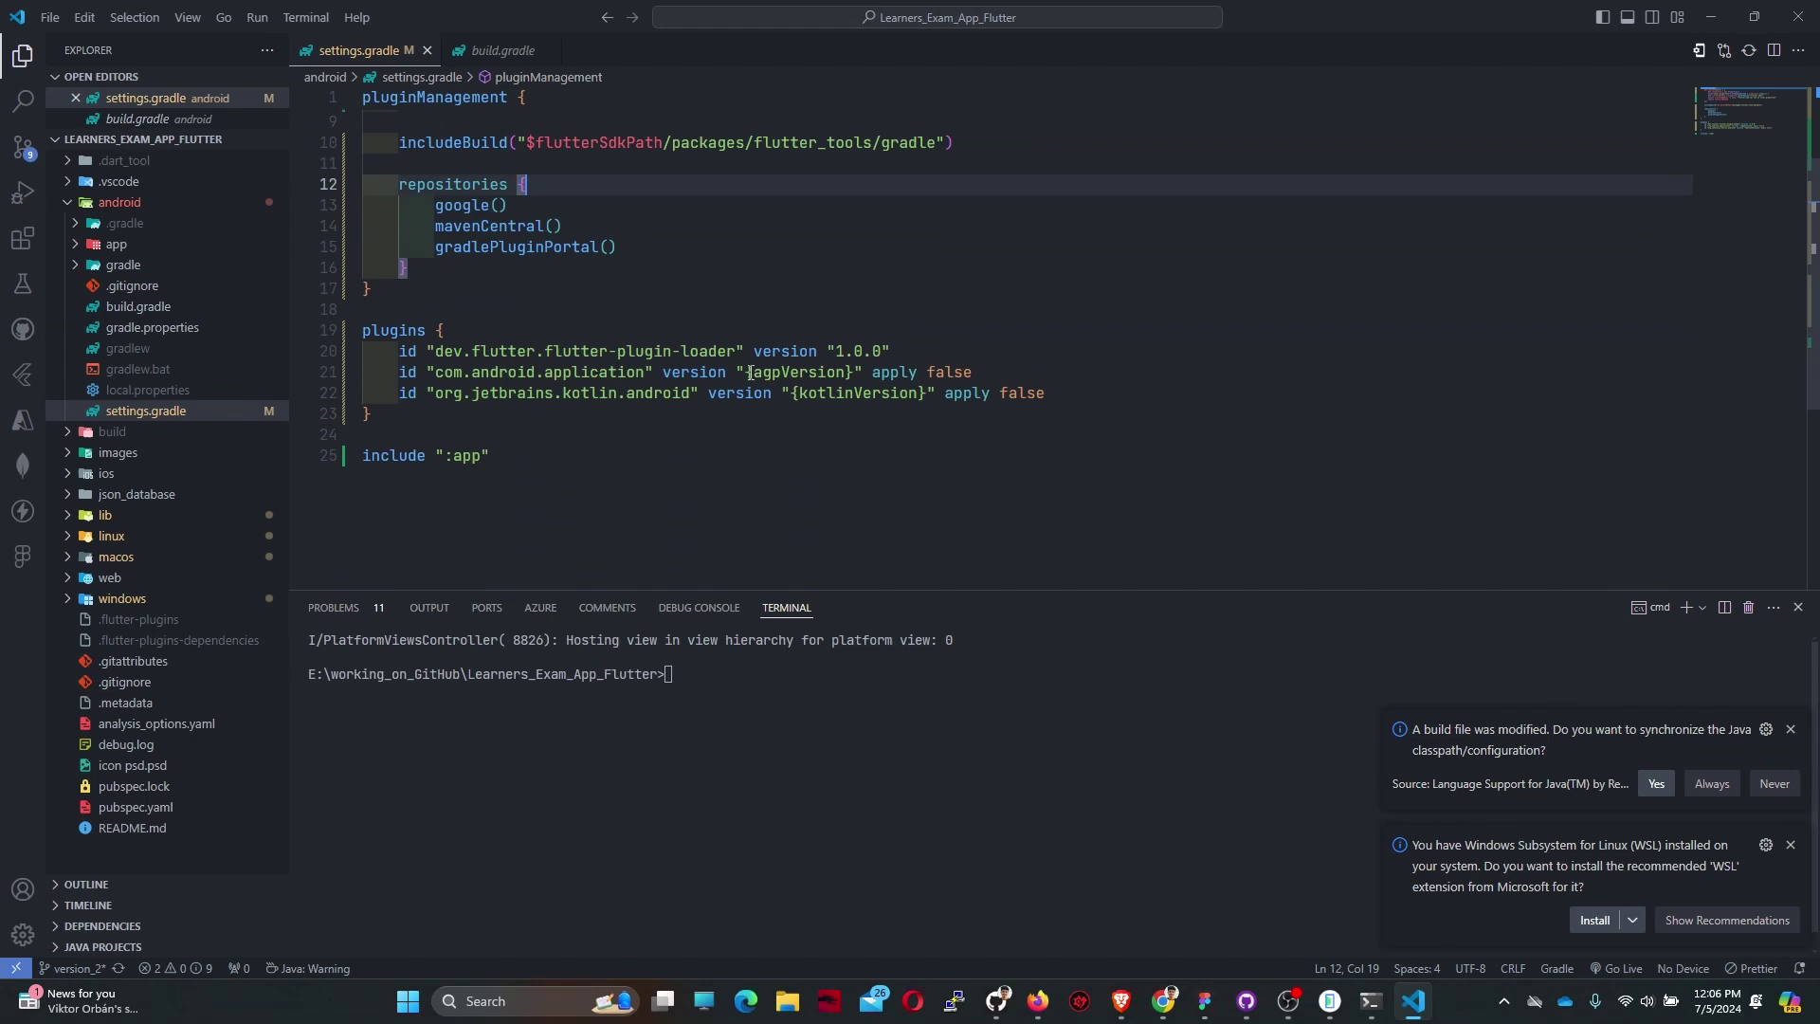
pyautogui.moveTo(749, 370); pyautogui.dragTo(855, 371)
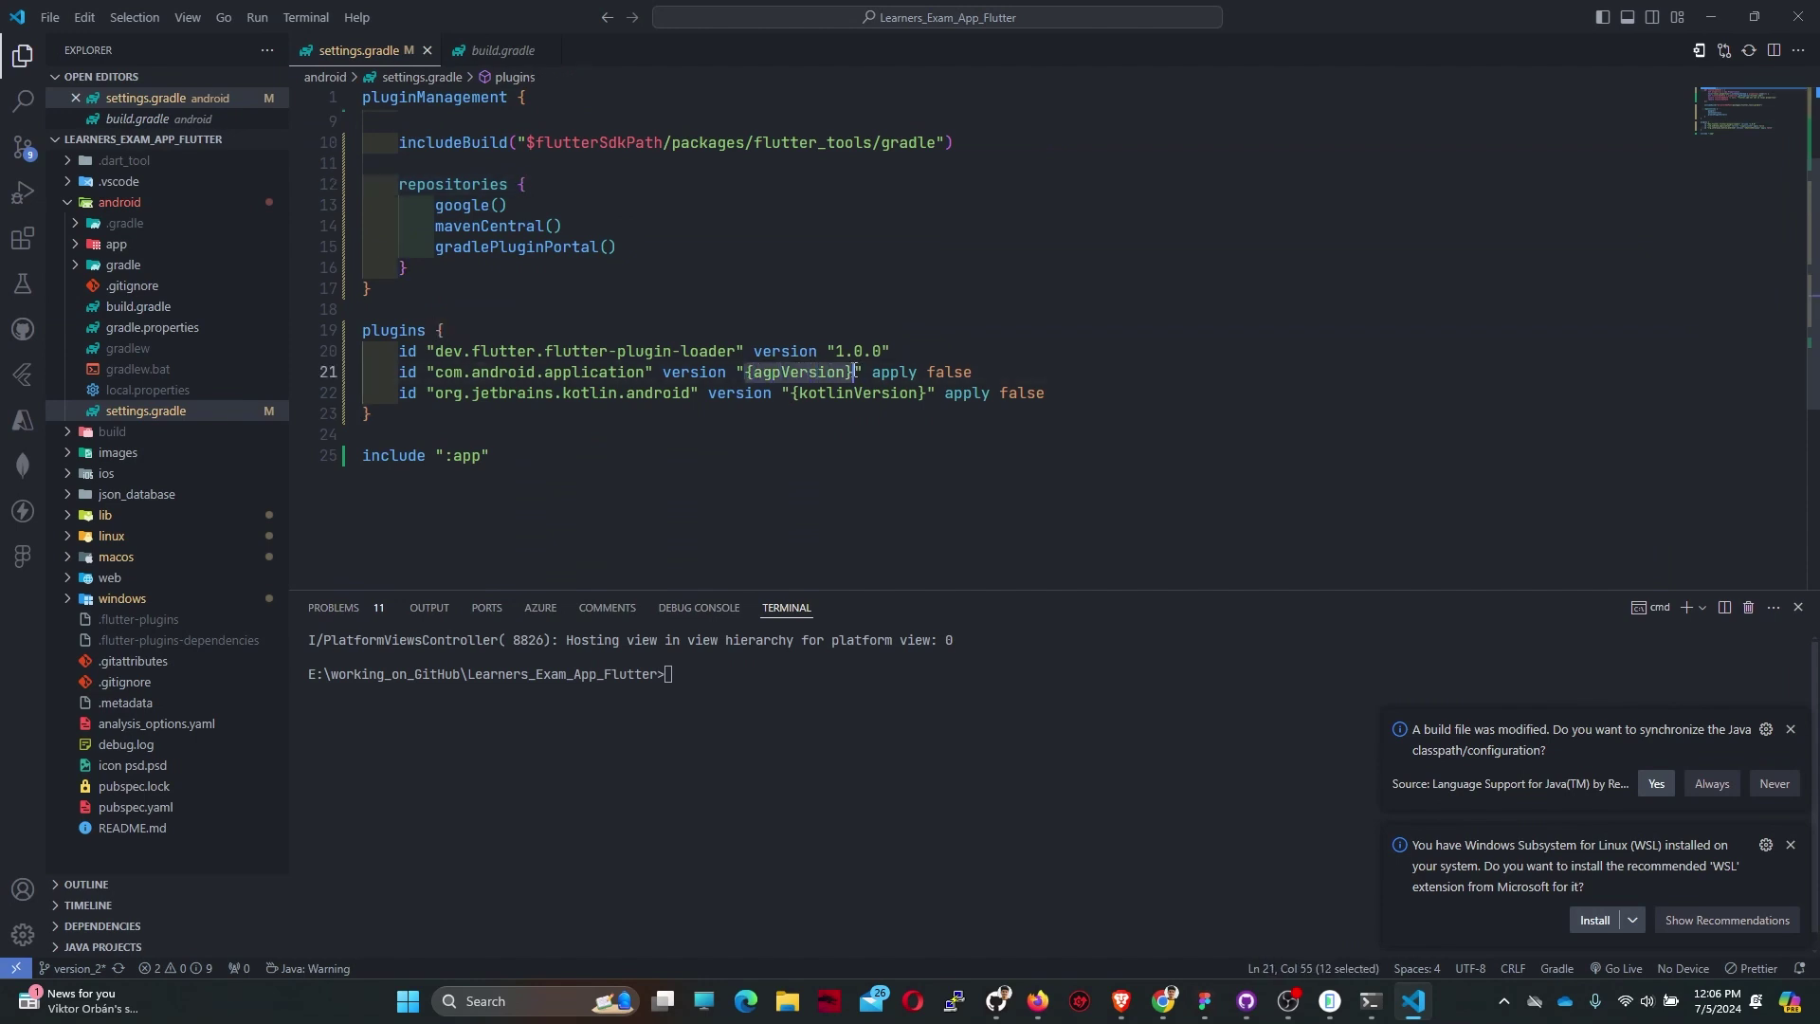
pyautogui.write('7.2.0')
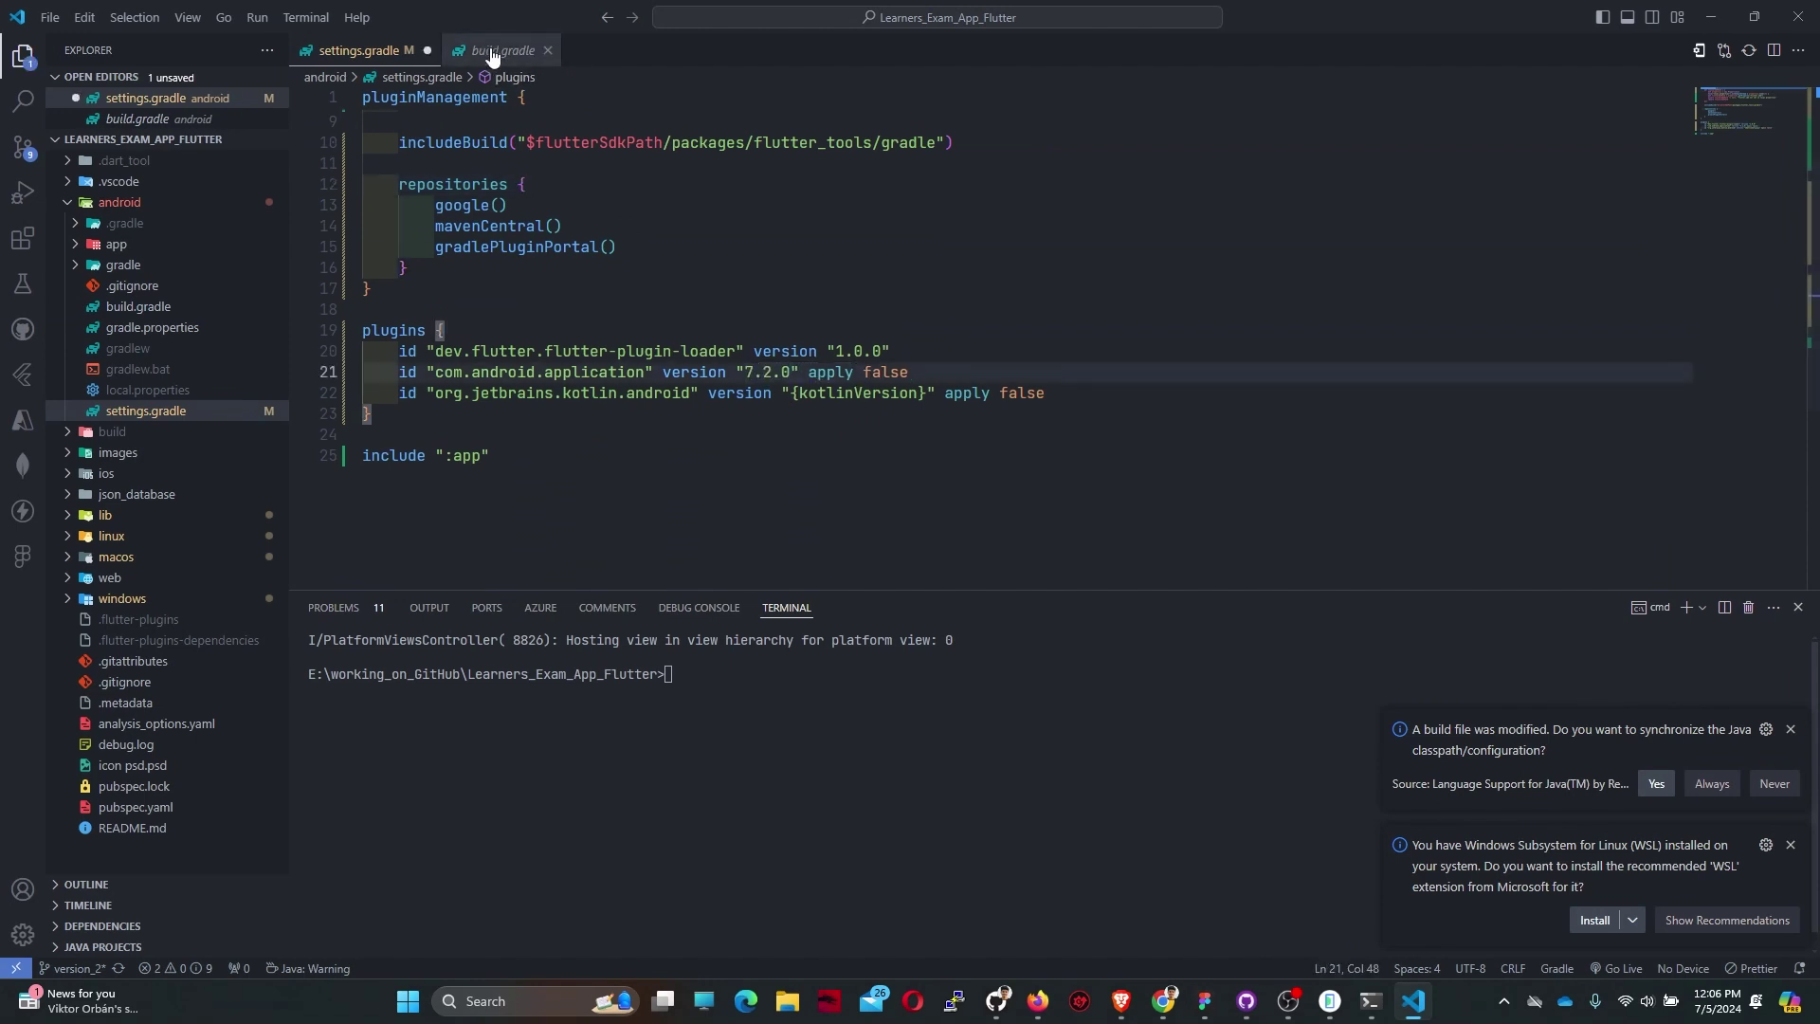
# - Replace {kotlinVersion} with 1.7.10 from build.gradle and save settings.gradle
pyautogui.click(500, 50)
pyautogui.click(820, 367)
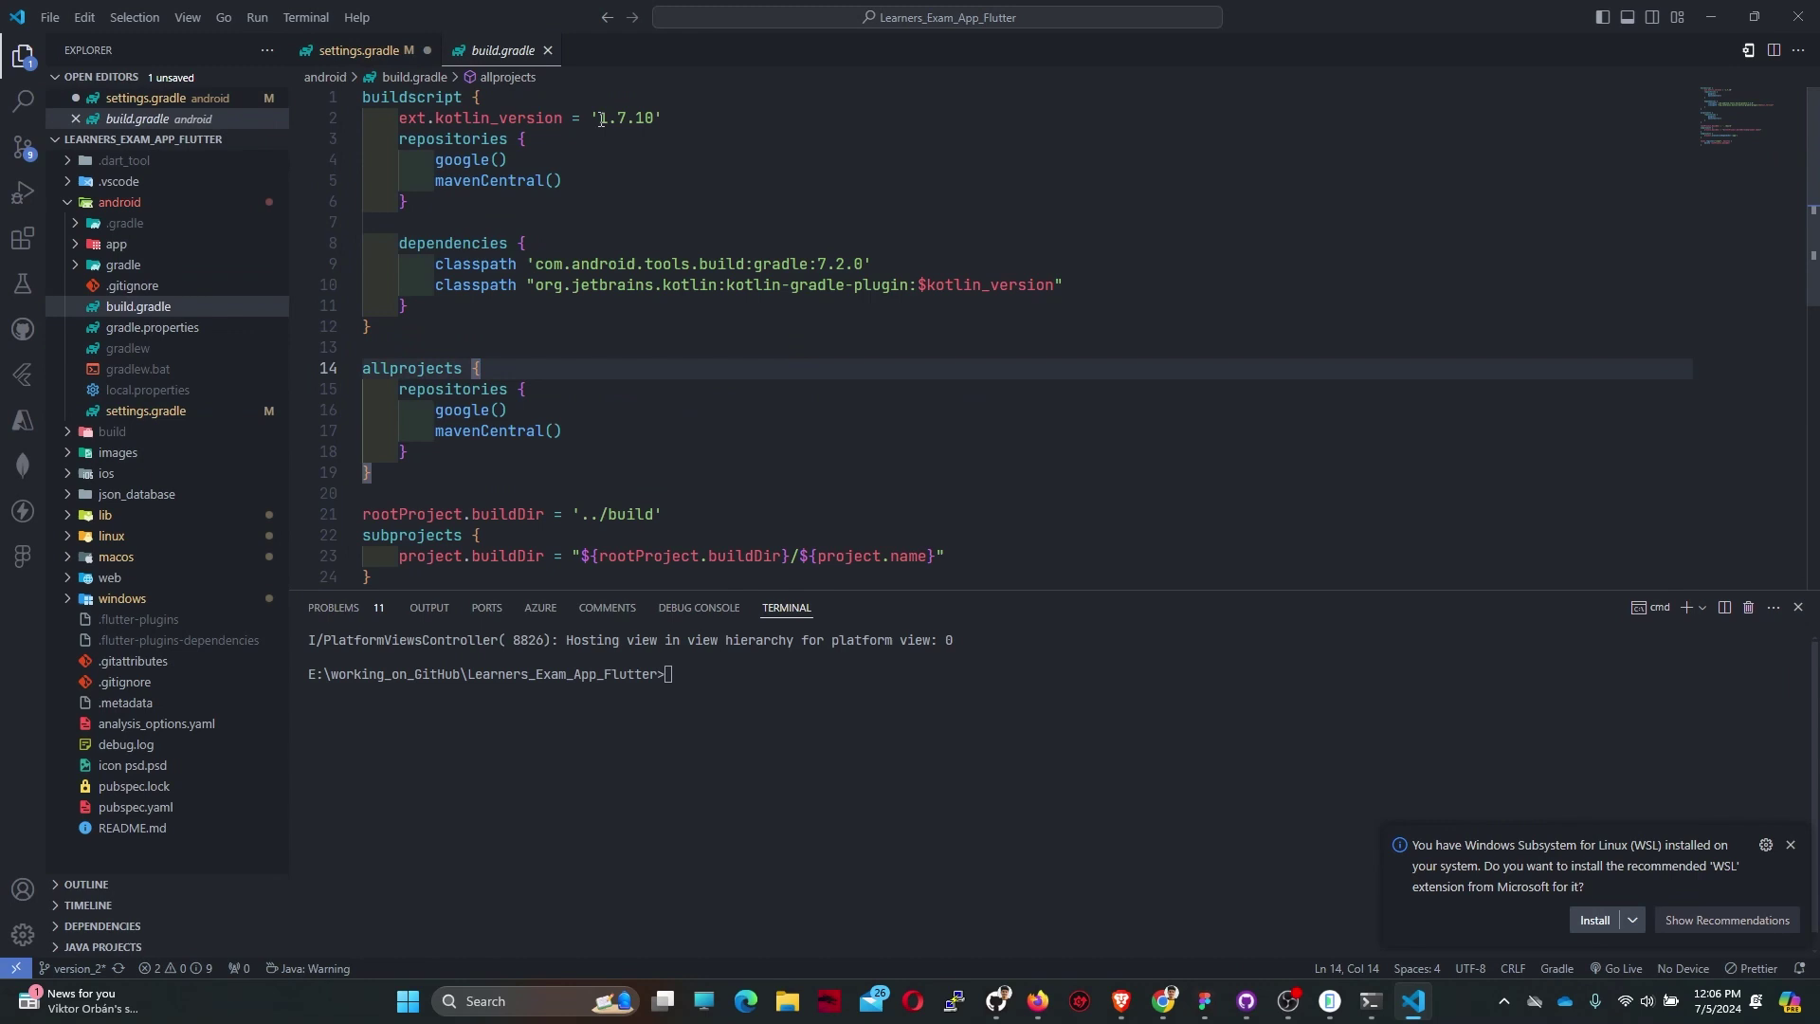
pyautogui.moveTo(598, 117); pyautogui.dragTo(658, 117)
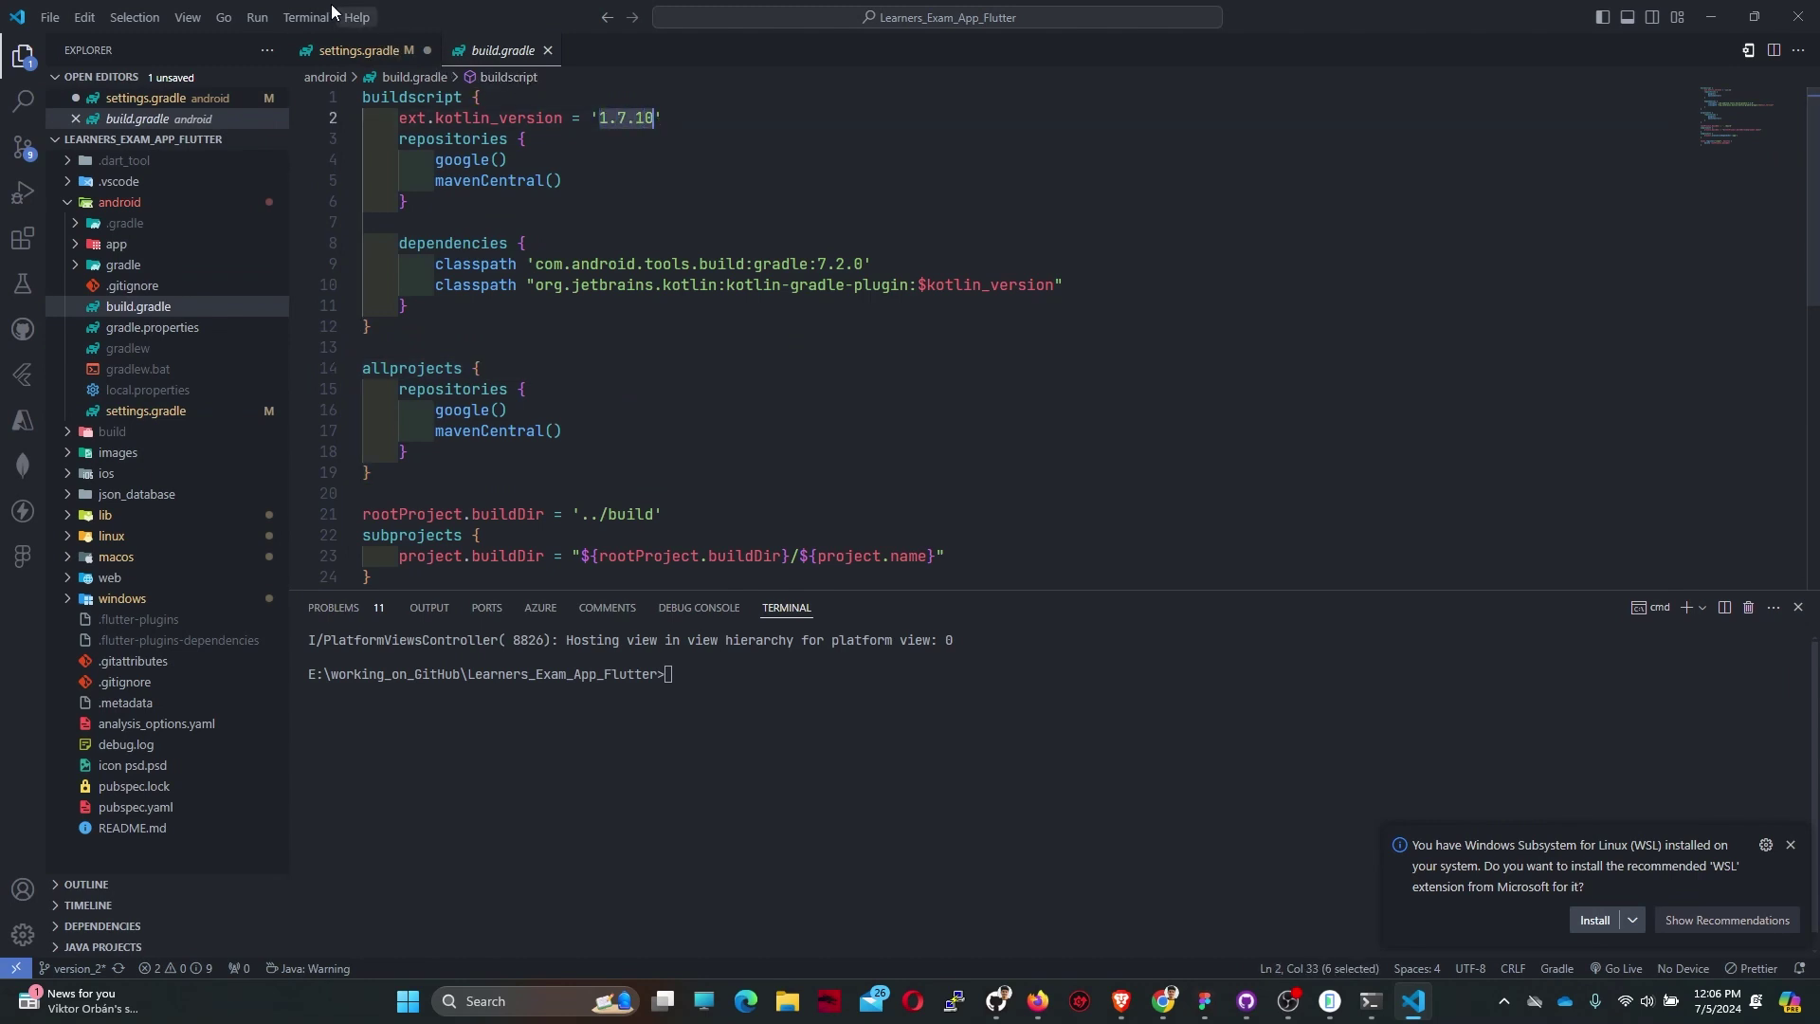
pyautogui.click(355, 50)
pyautogui.click(988, 477)
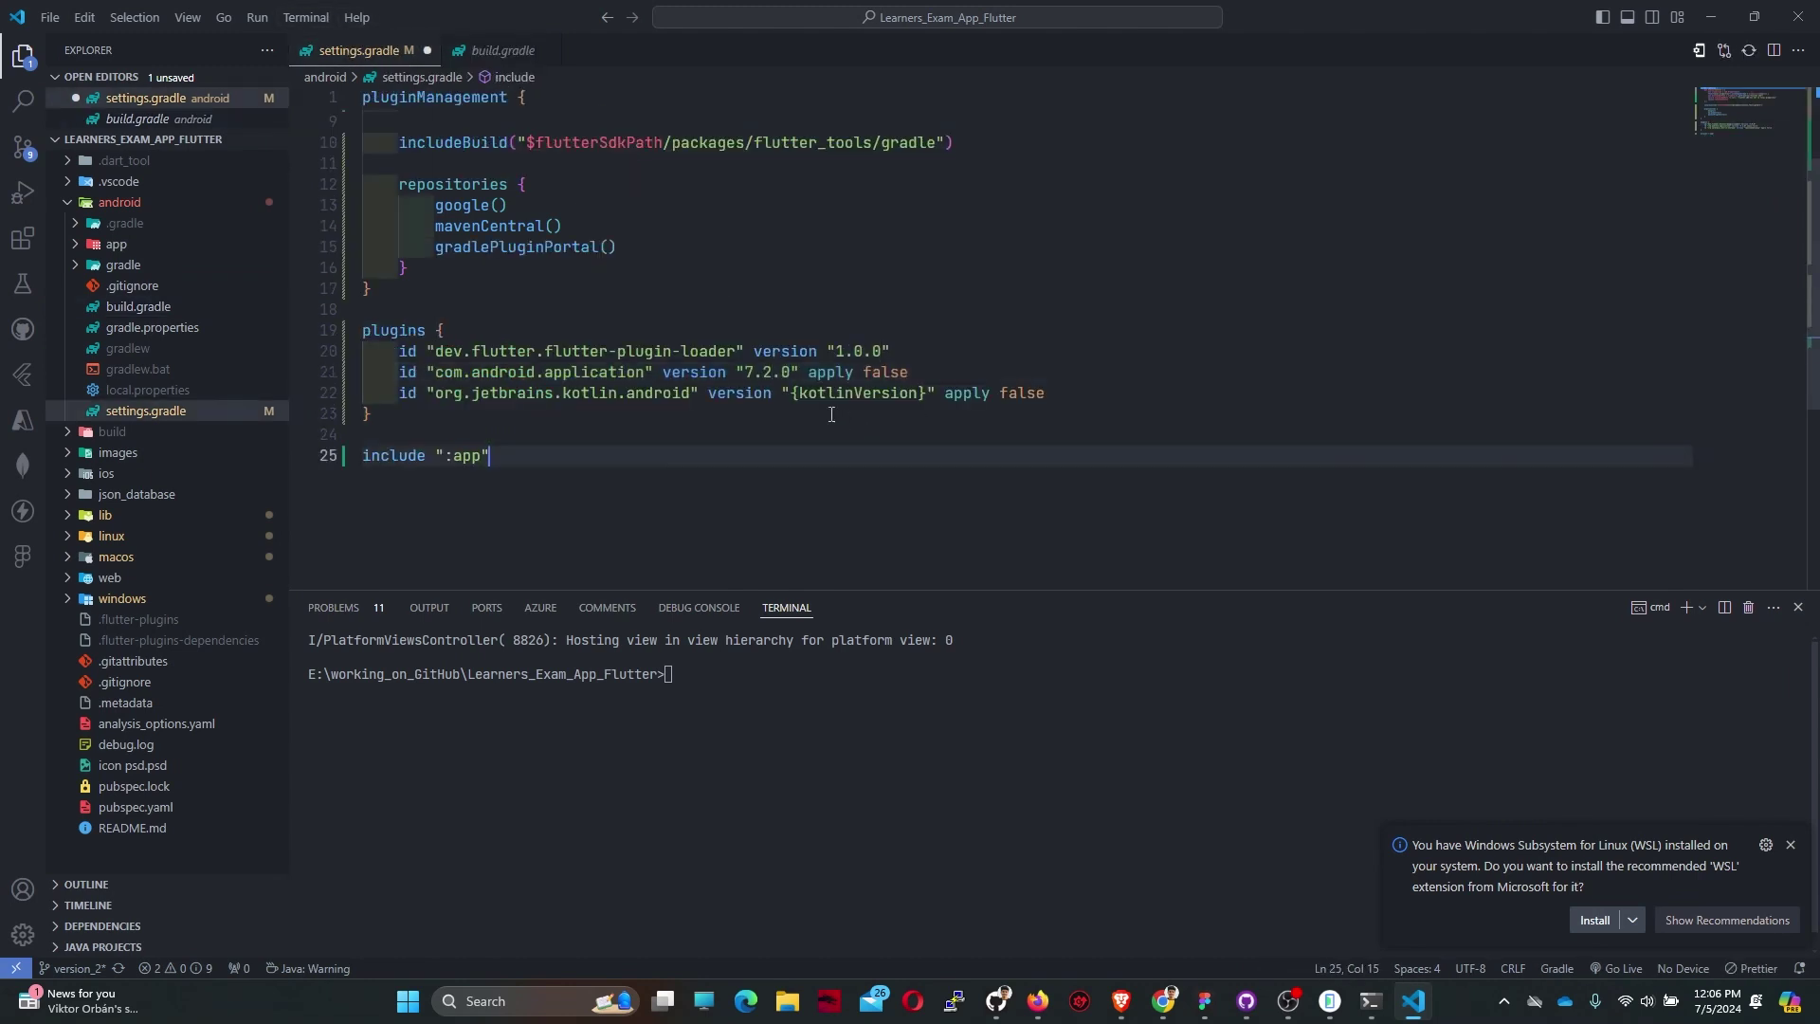
pyautogui.moveTo(793, 394); pyautogui.dragTo(926, 393)
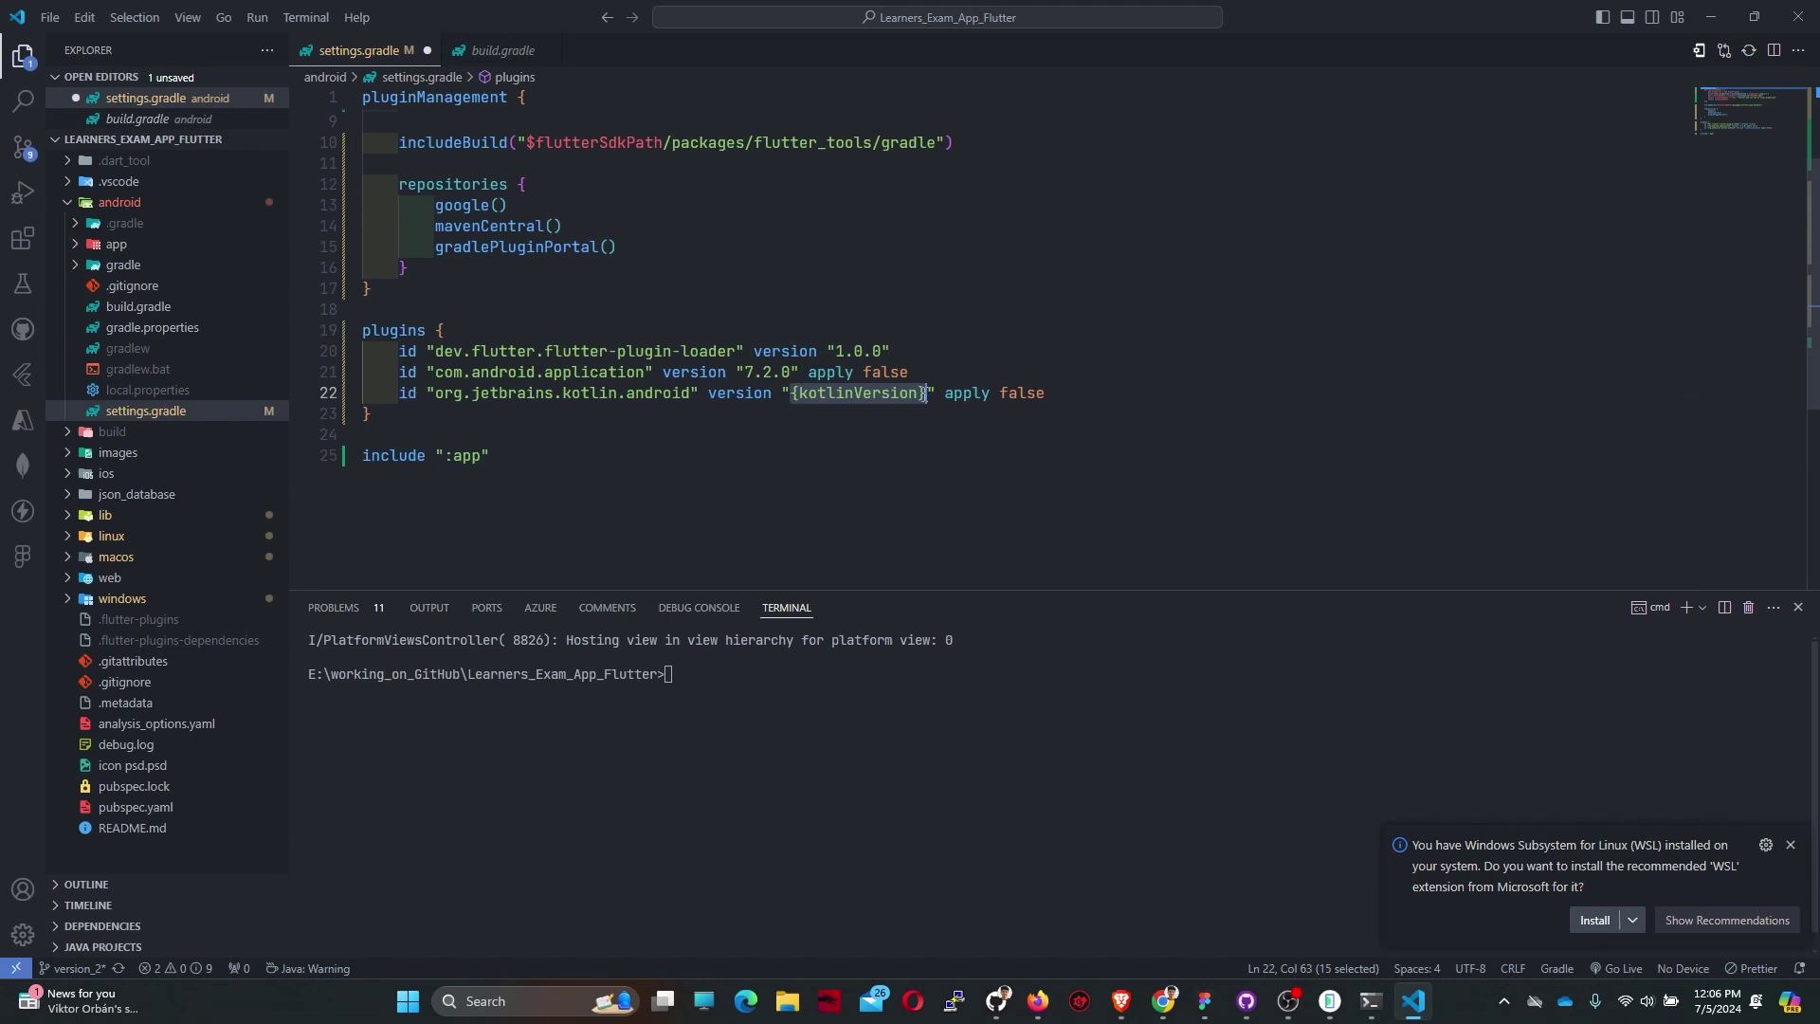
pyautogui.write('1.7.10')
pyautogui.hotkey('ctrl', 's')
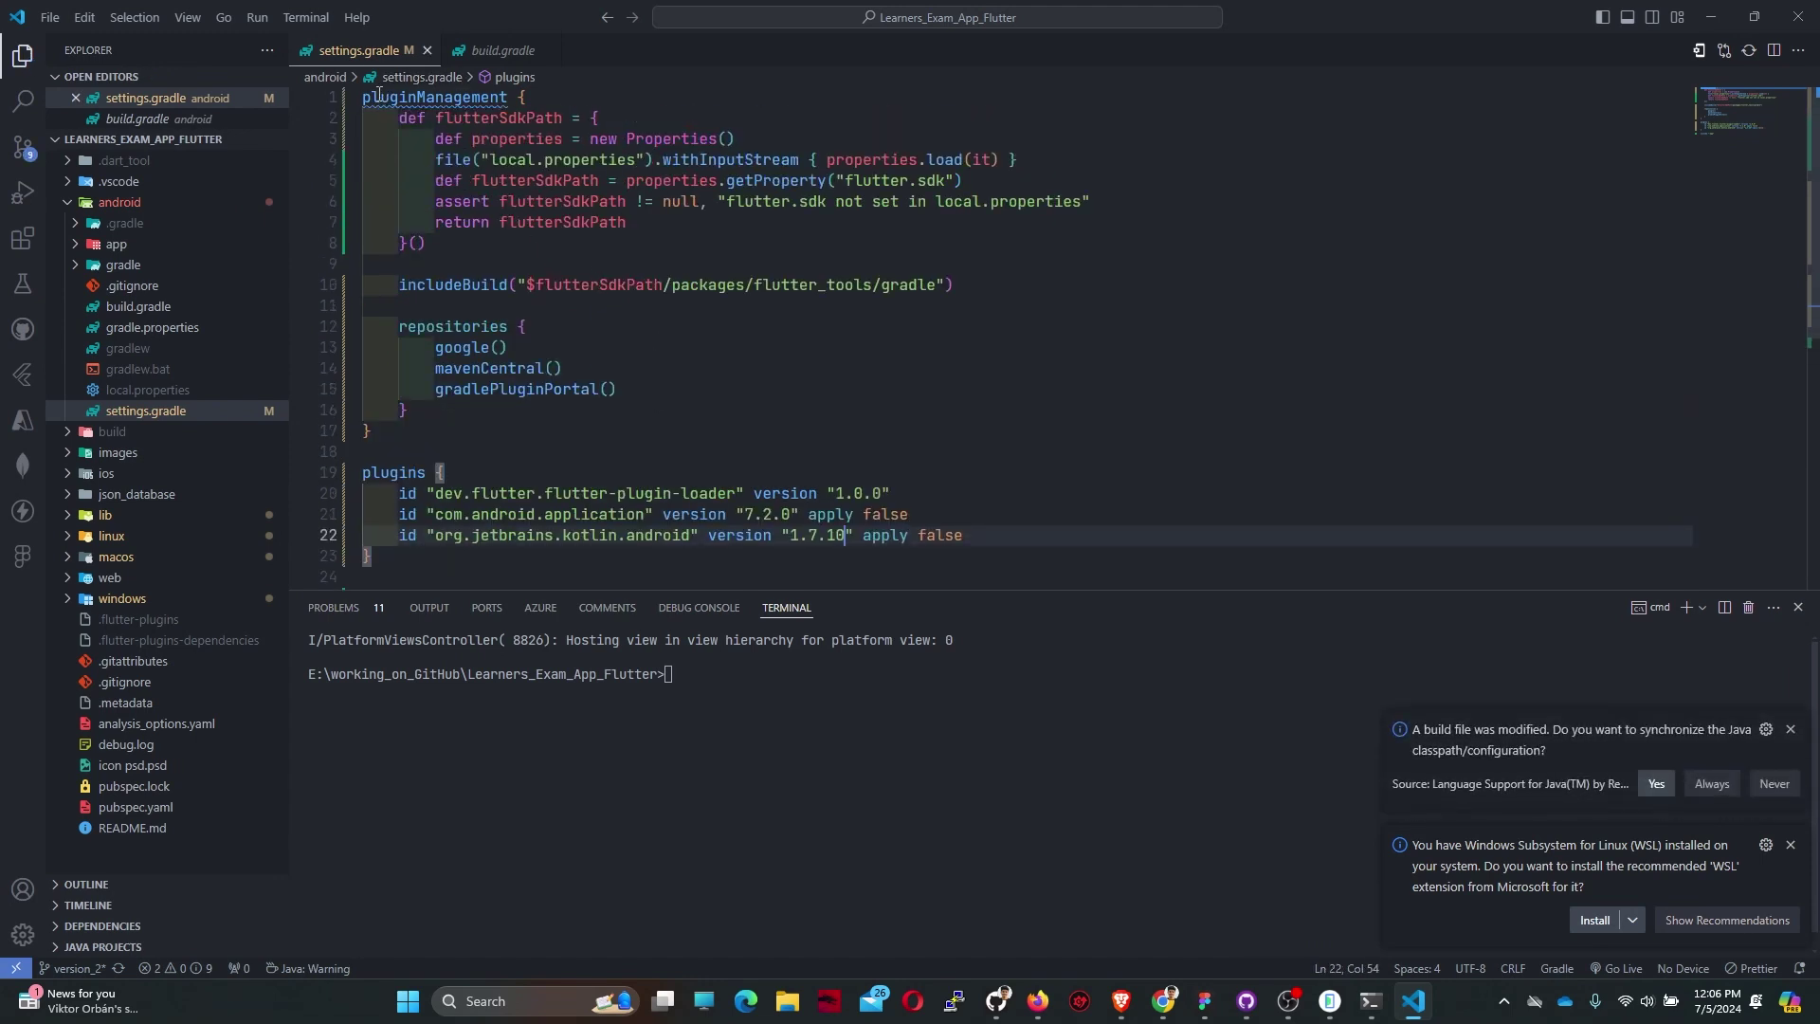
pyautogui.moveTo(434, 97)
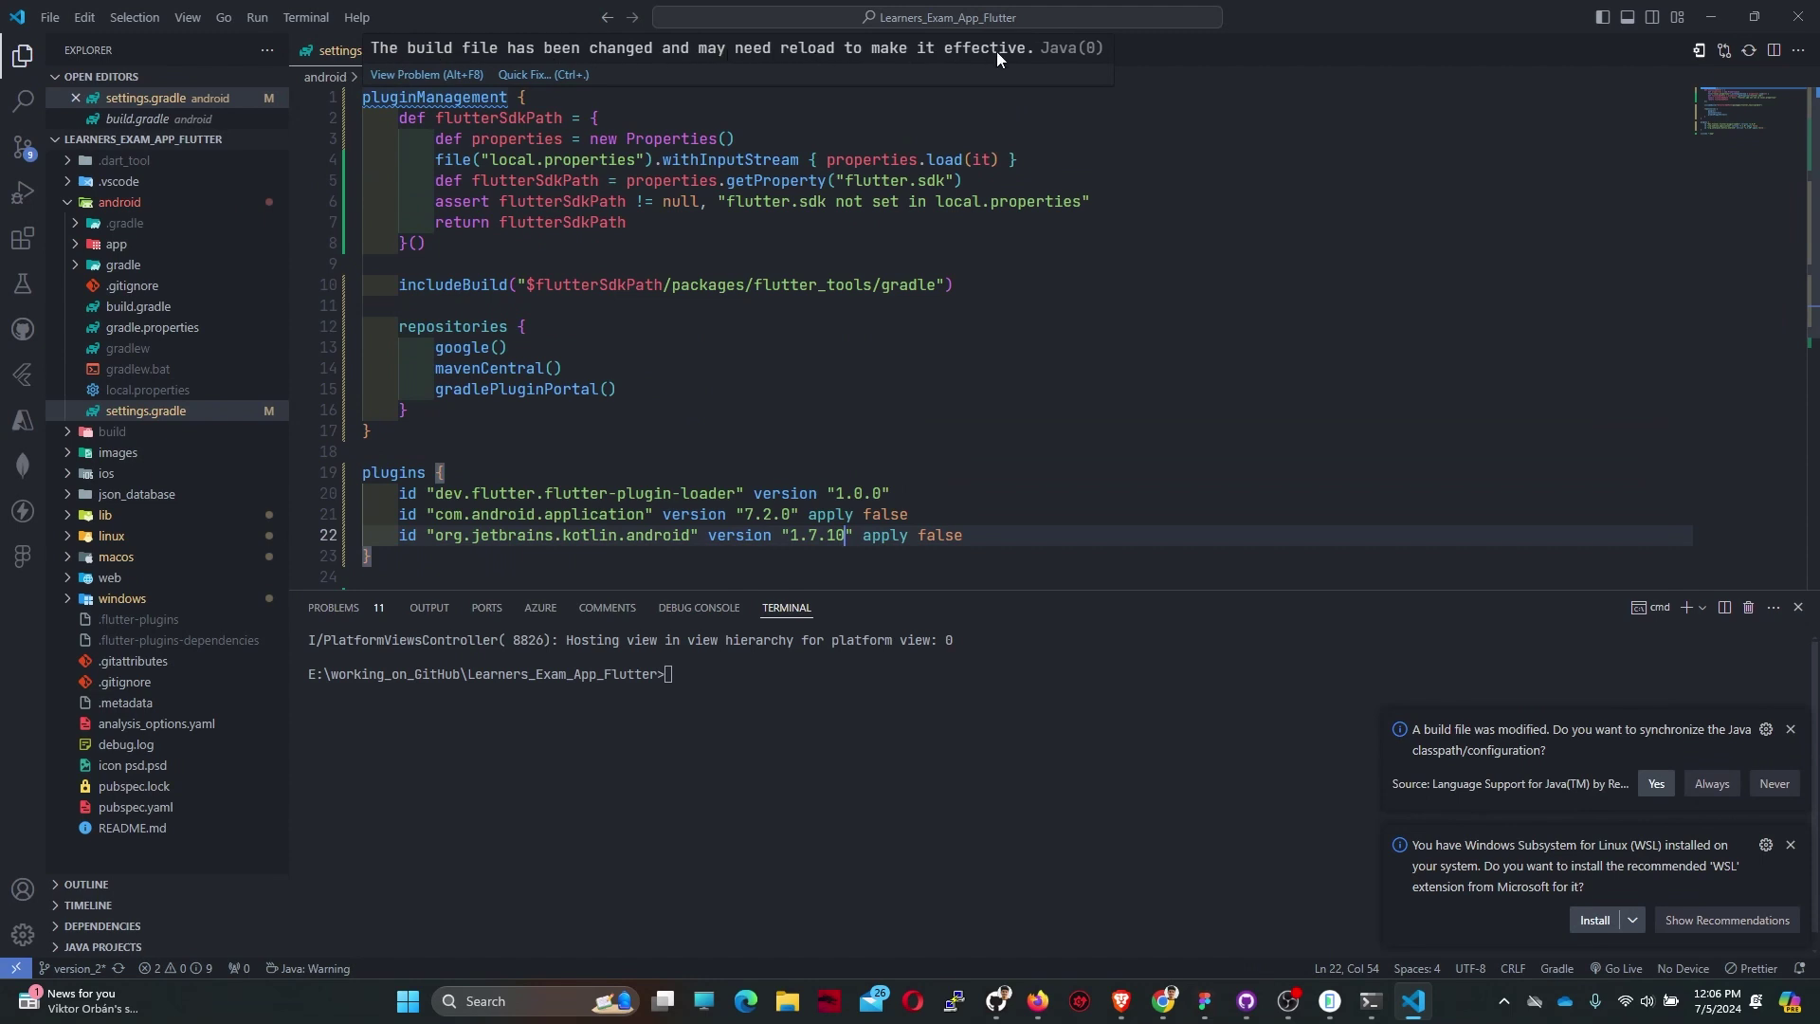
pyautogui.click(501, 49)
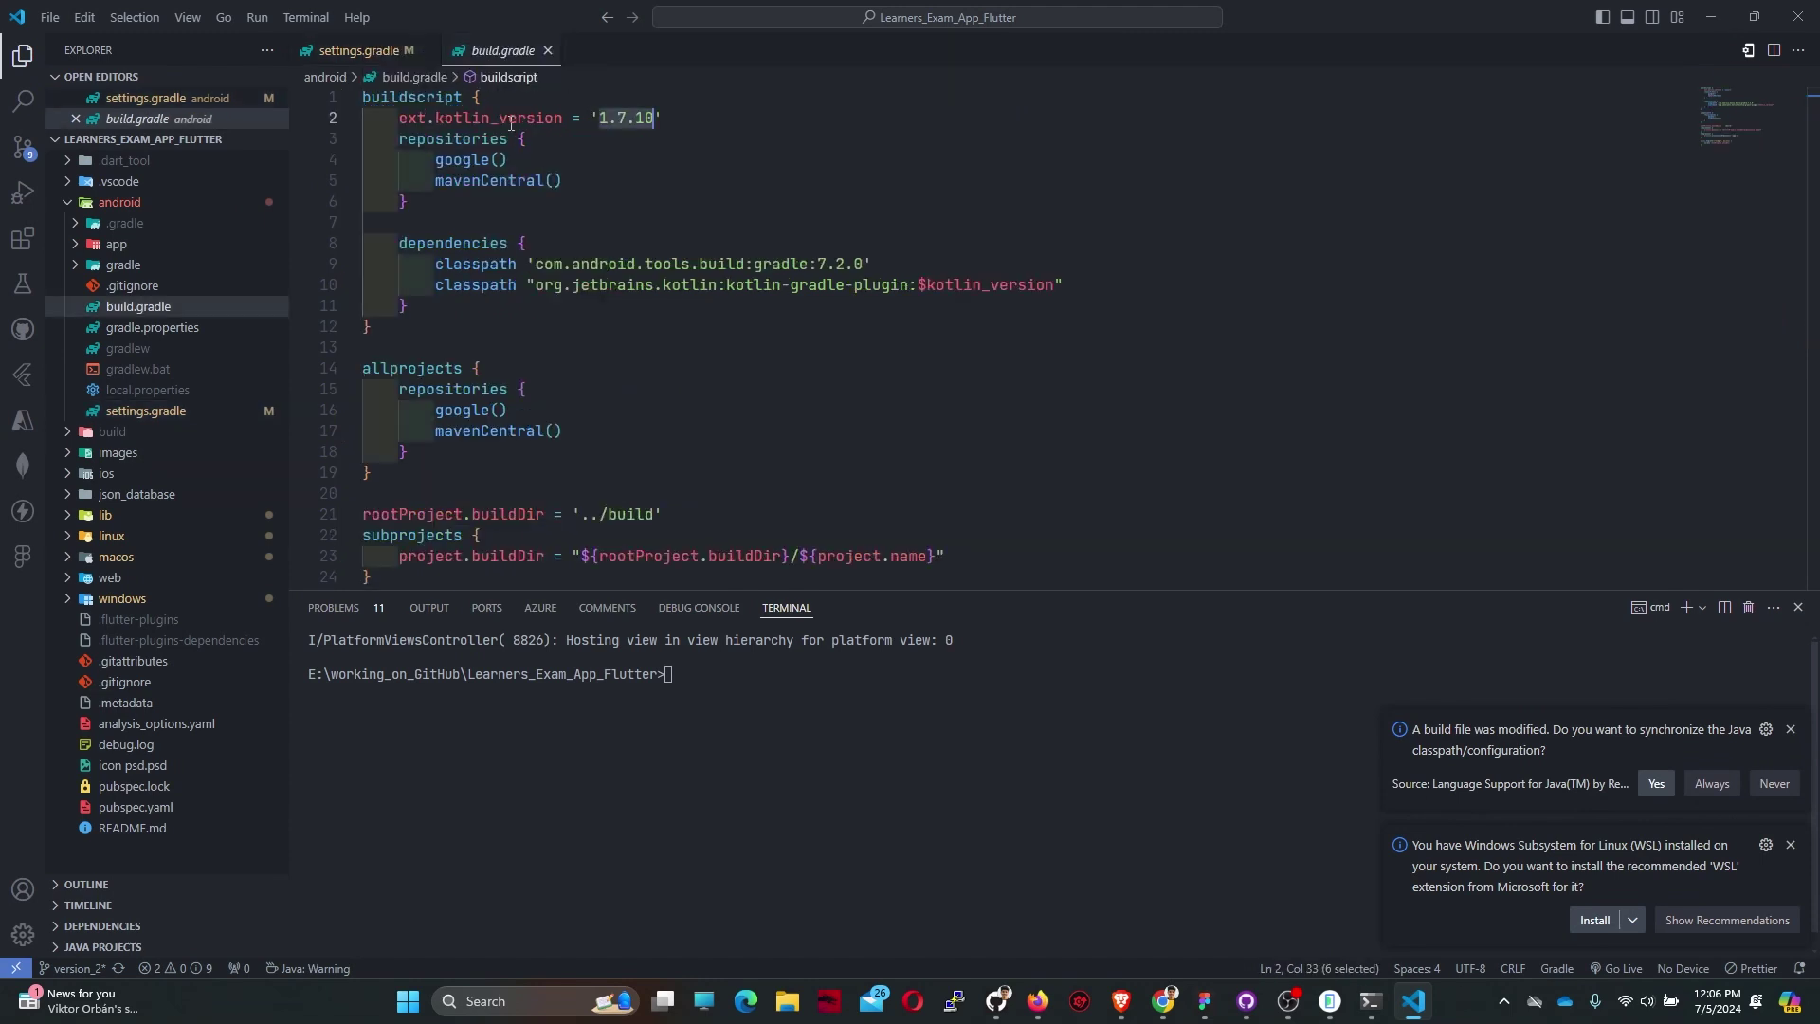
pyautogui.scroll(-1, 594, 284)
pyautogui.scroll(-2, 570, 284)
pyautogui.scroll(3, 505, 270)
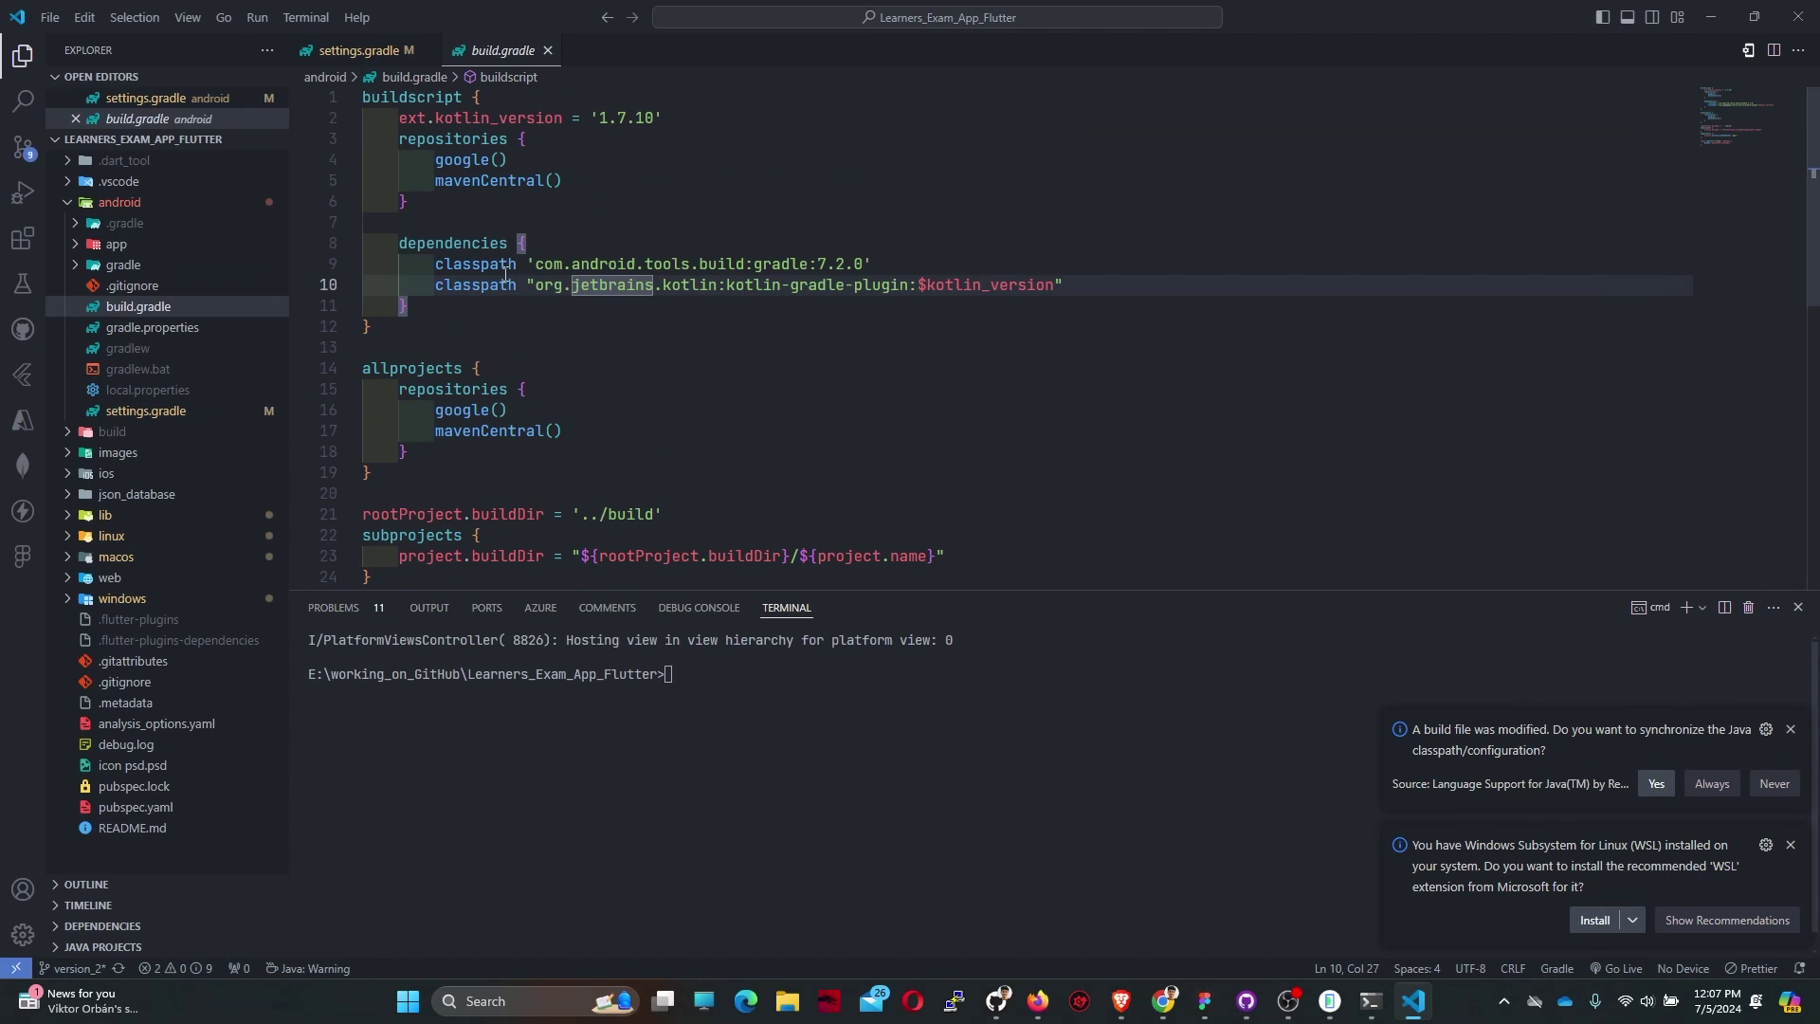
pyautogui.scroll(-3, 448, 318)
pyautogui.scroll(-1, 452, 327)
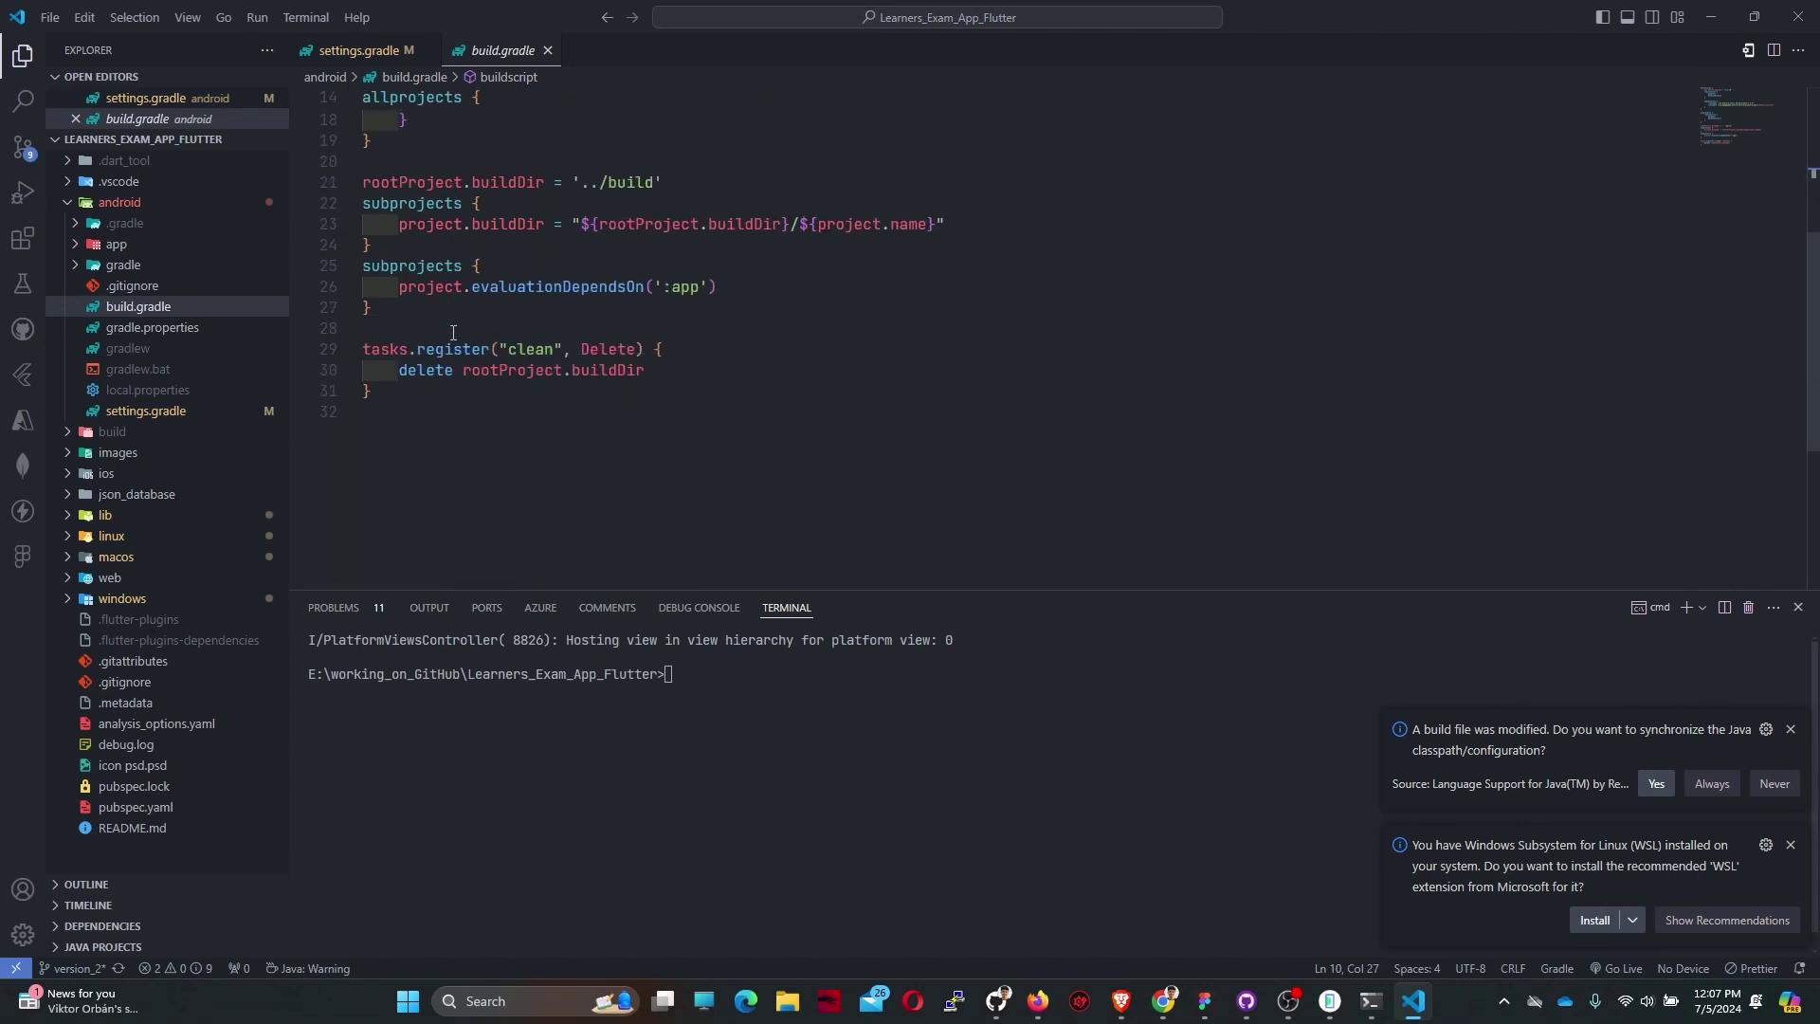
pyautogui.scroll(1, 455, 333)
pyautogui.scroll(3, 456, 334)
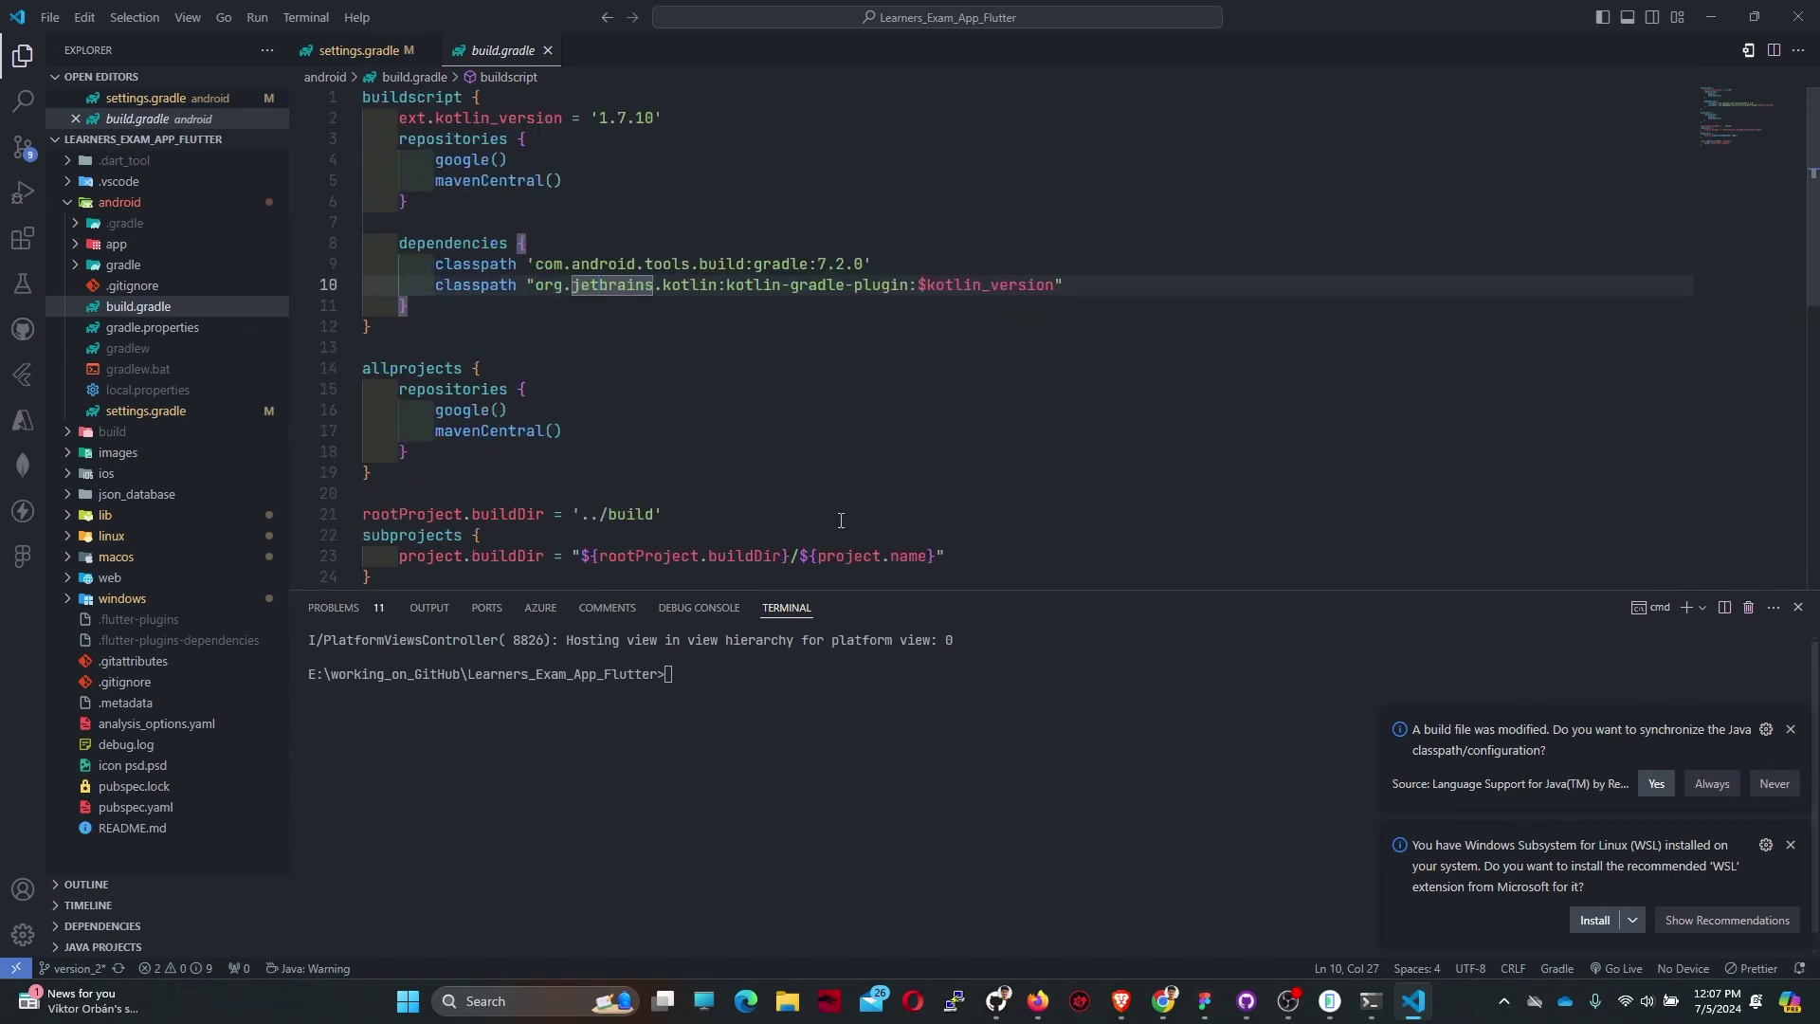
# - Scroll the Flutter docs to the android/build.gradle buildscript block marked for removal
pyautogui.click(1038, 1000)
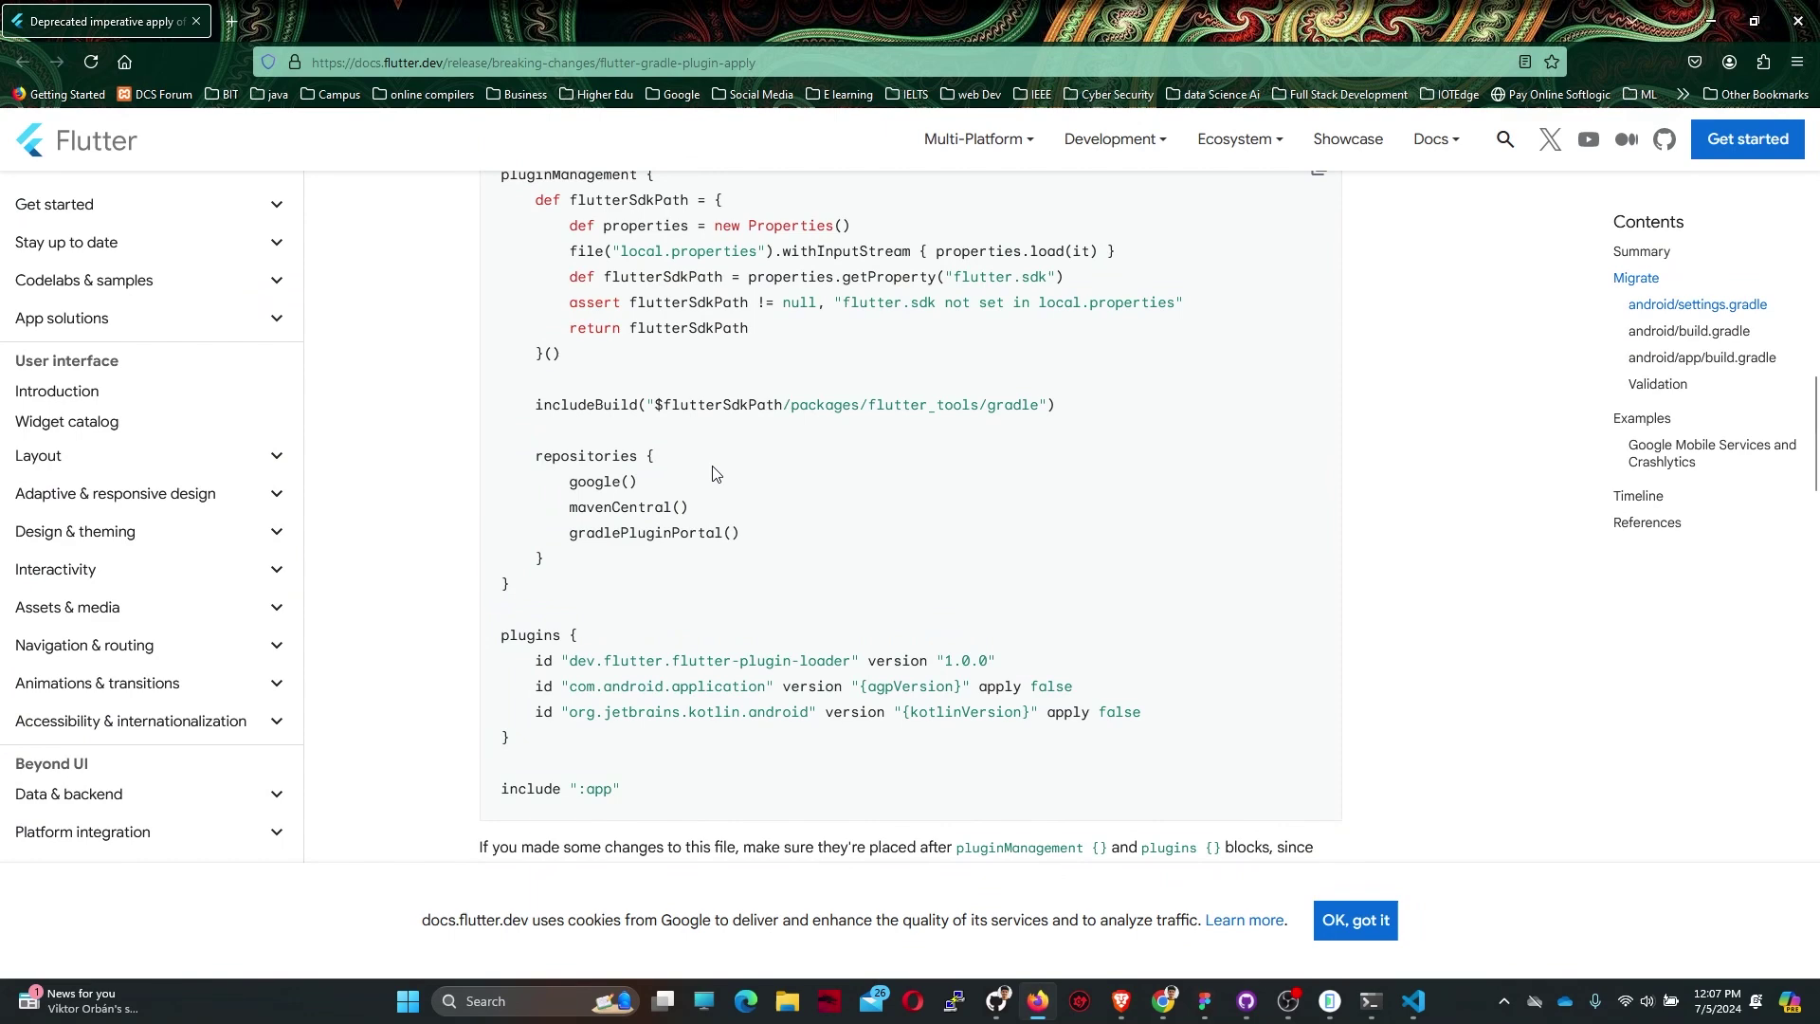
pyautogui.scroll(-3, 713, 474)
pyautogui.scroll(-1, 683, 448)
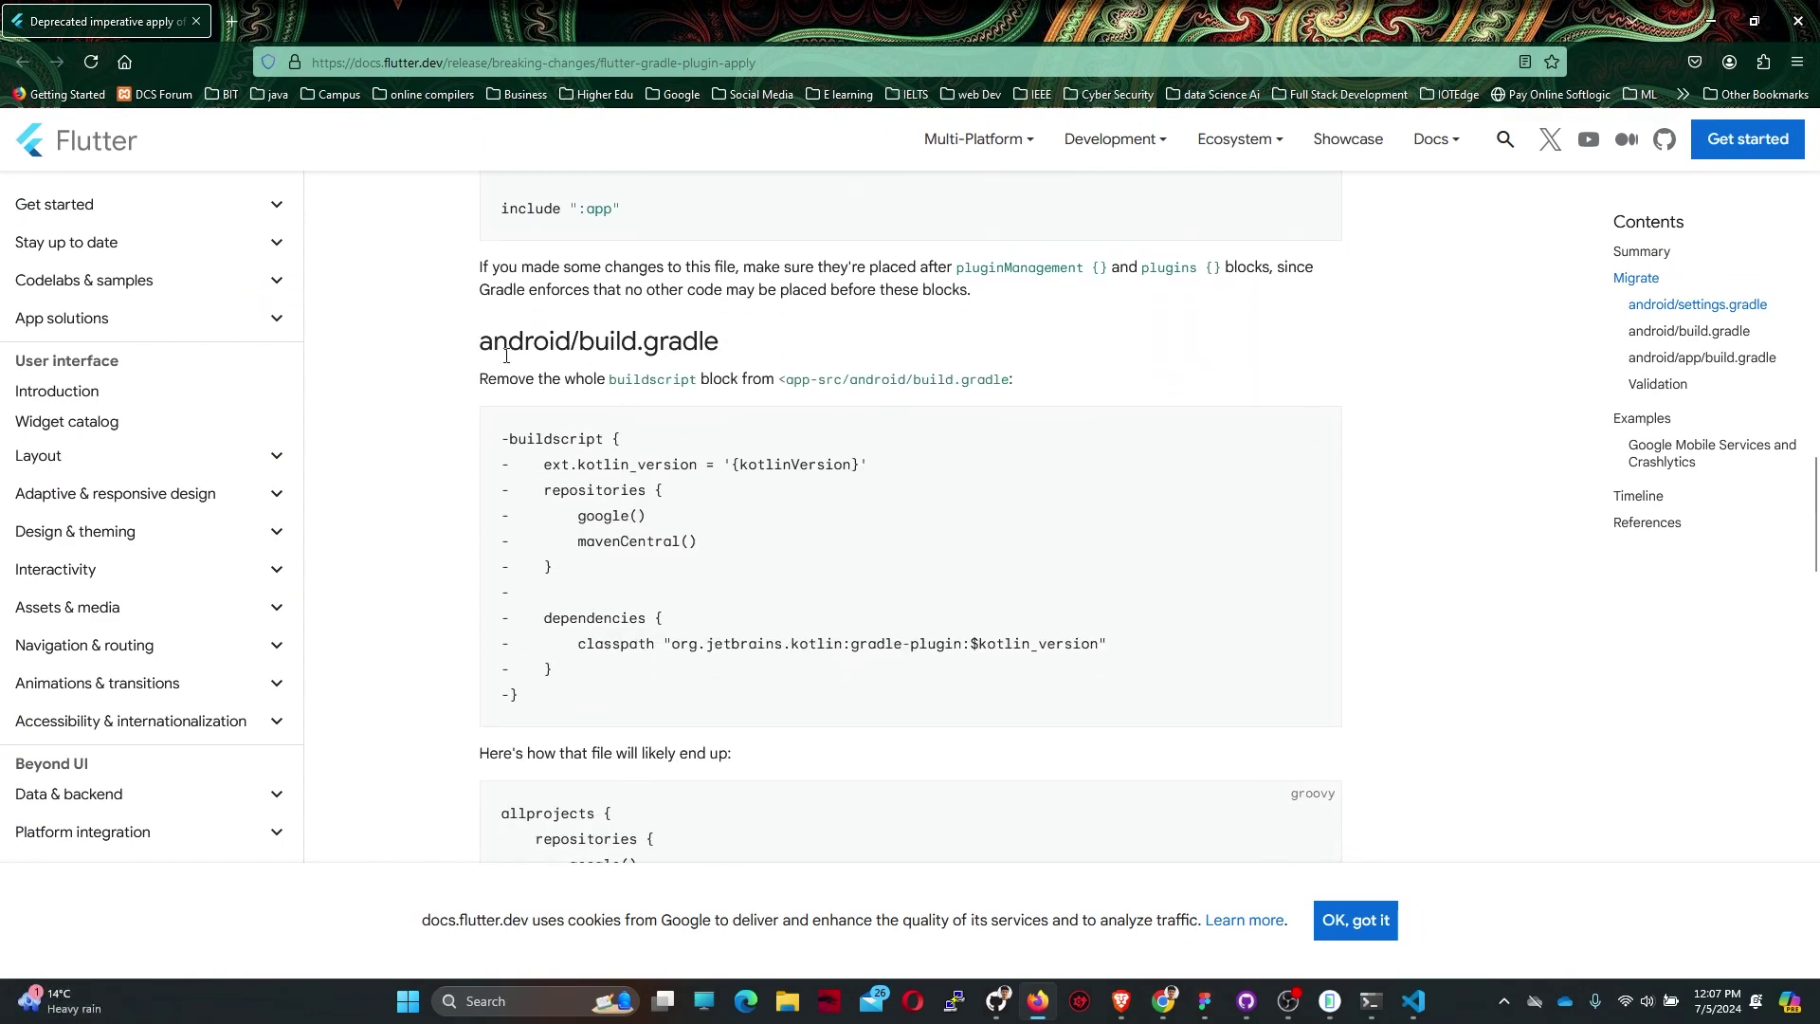
pyautogui.moveTo(505, 355); pyautogui.dragTo(675, 344)
pyautogui.moveTo(523, 711)
pyautogui.mouseDown()
pyautogui.moveTo(477, 470)
pyautogui.moveTo(491, 434)
pyautogui.mouseUp()
pyautogui.scroll(-3, 570, 711)
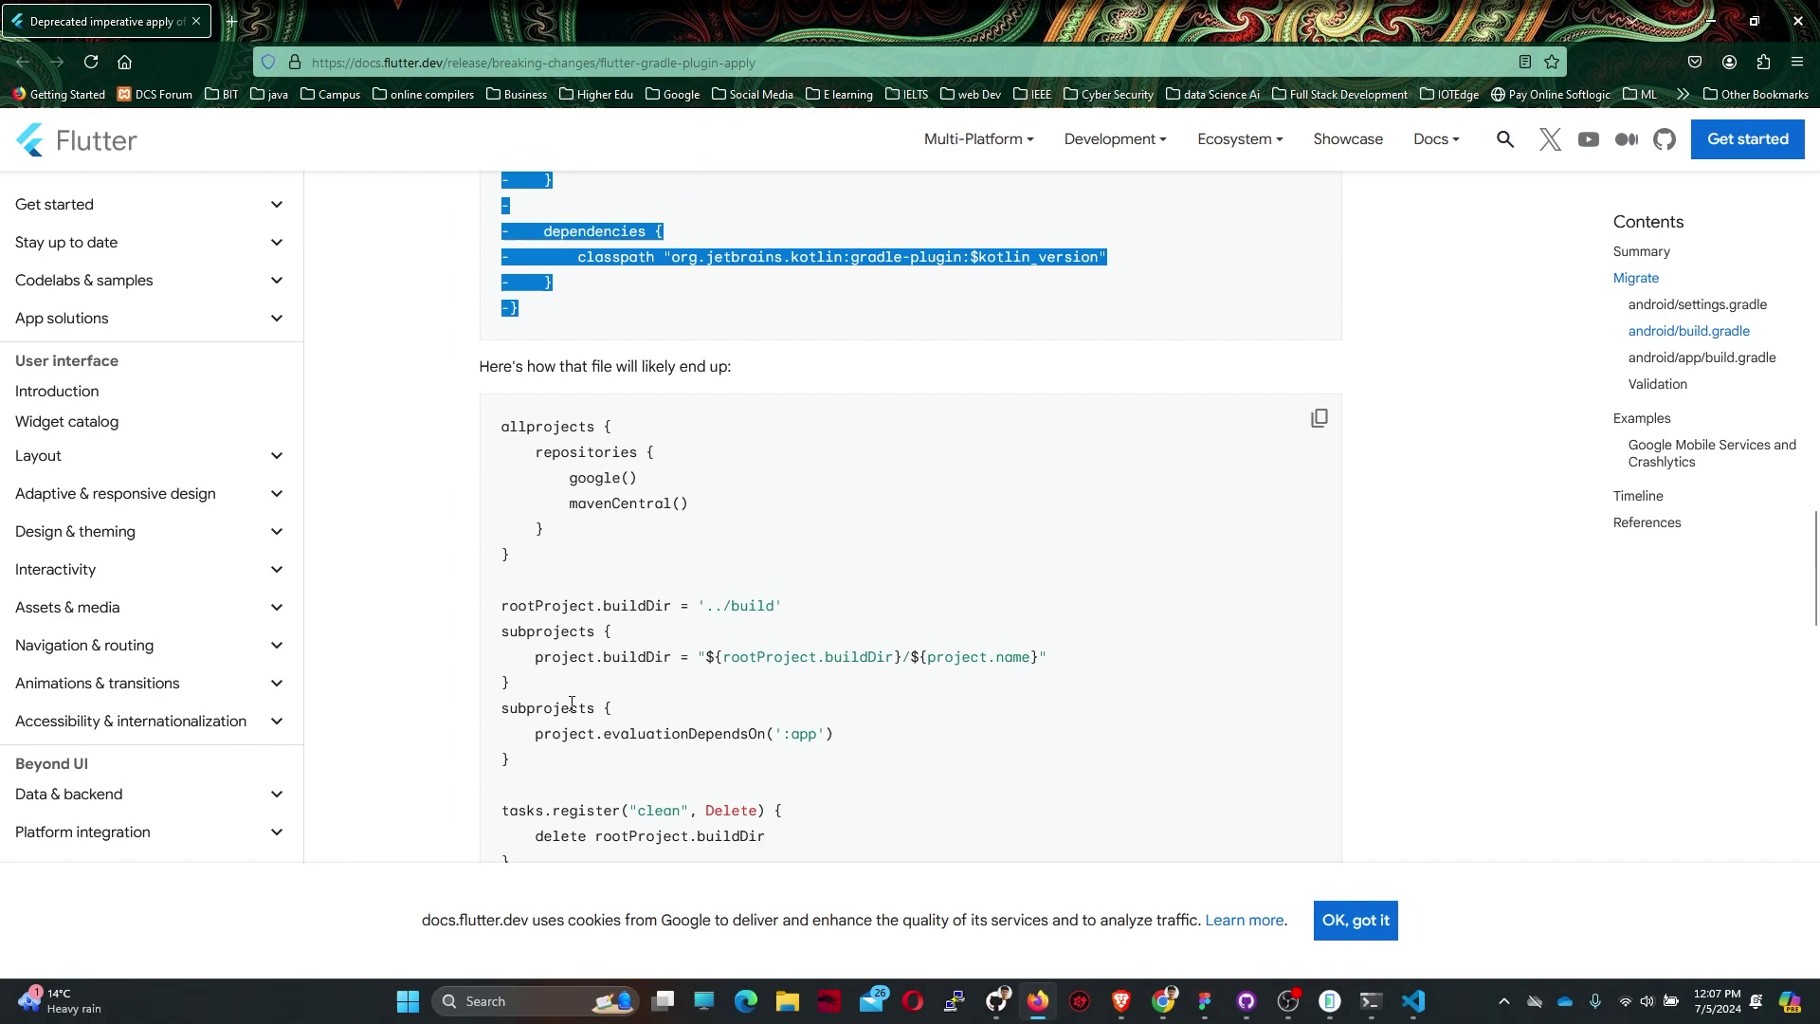
pyautogui.scroll(-4, 572, 706)
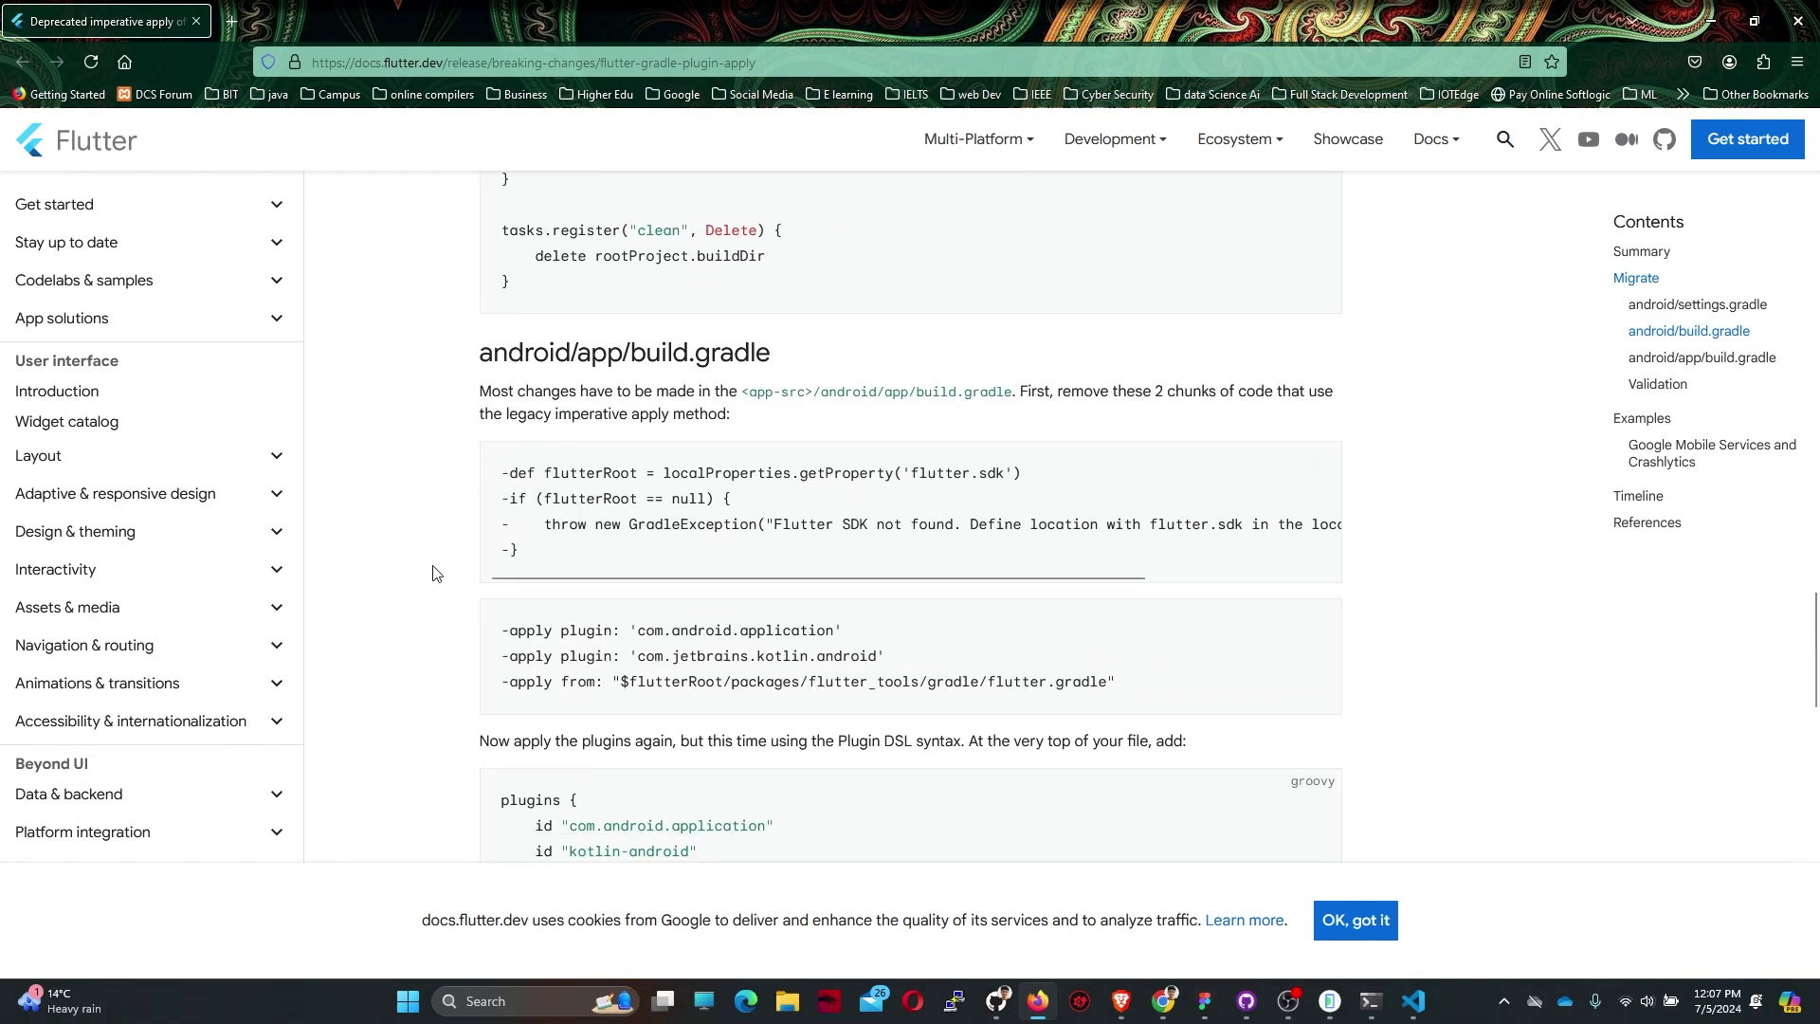
pyautogui.scroll(-1, 434, 573)
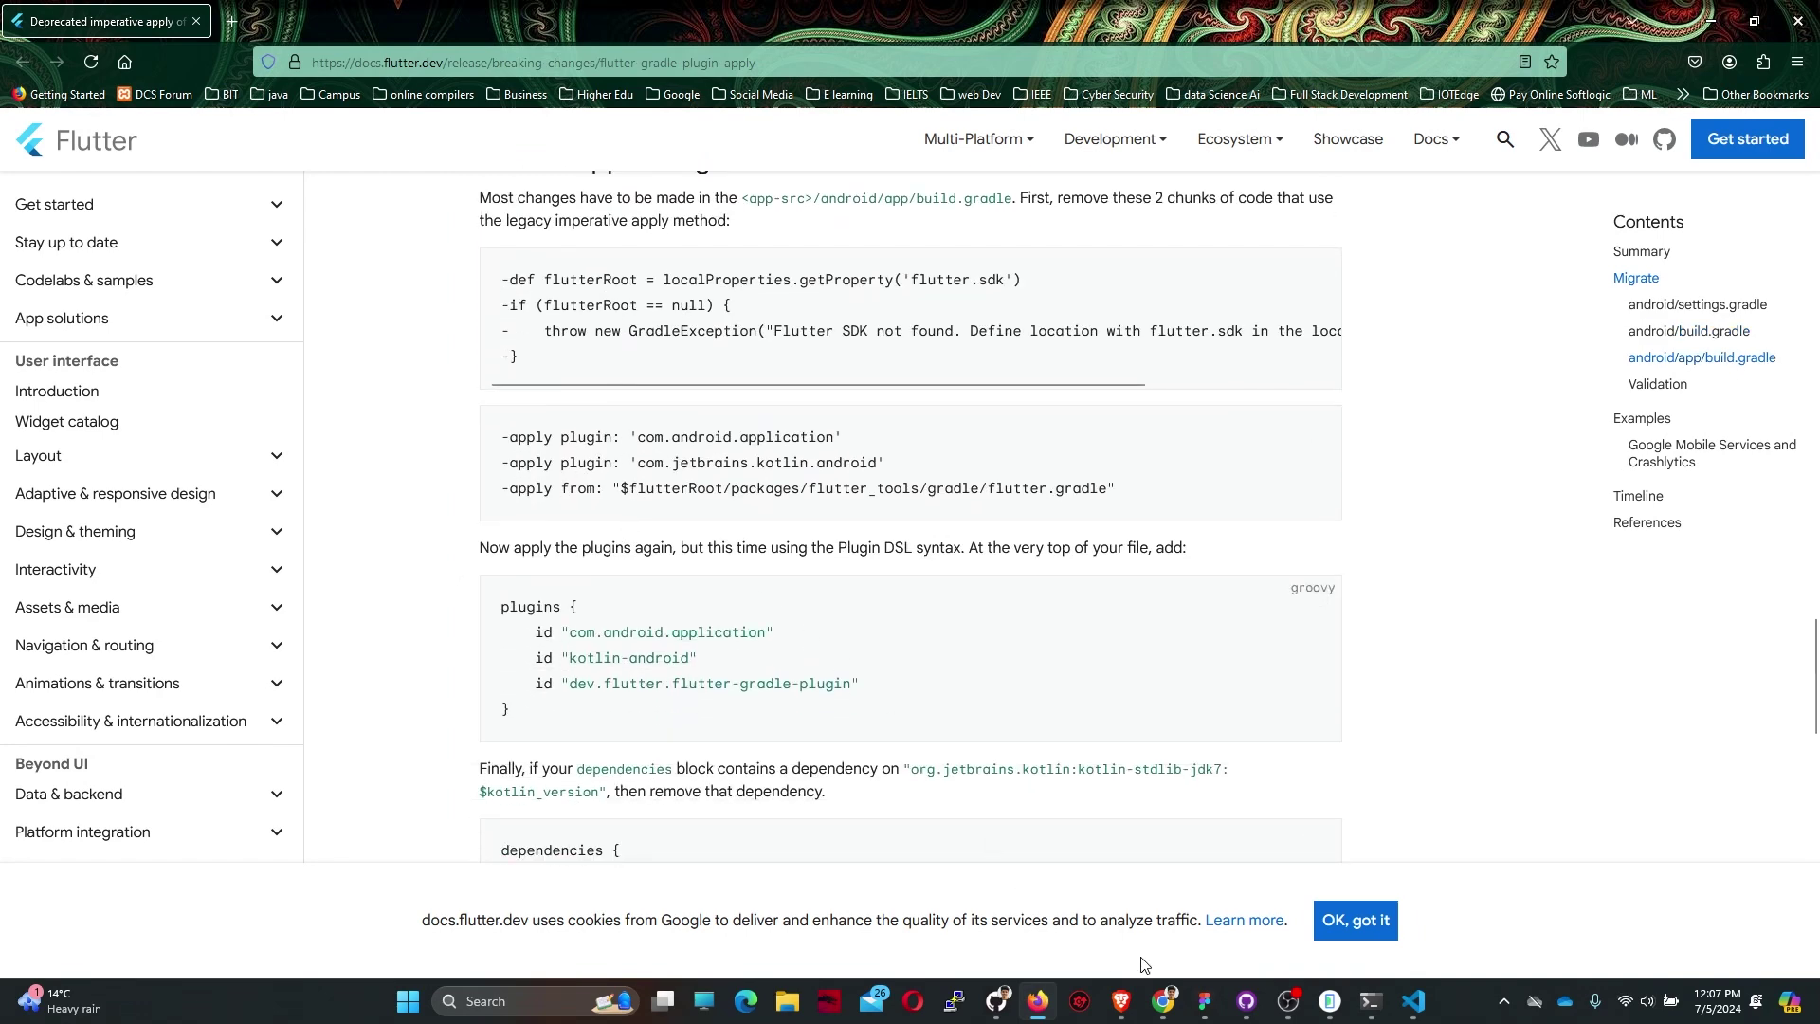
# - Delete the buildscript block (lines 1–12) from android/build.gradle and save
pyautogui.click(1411, 1000)
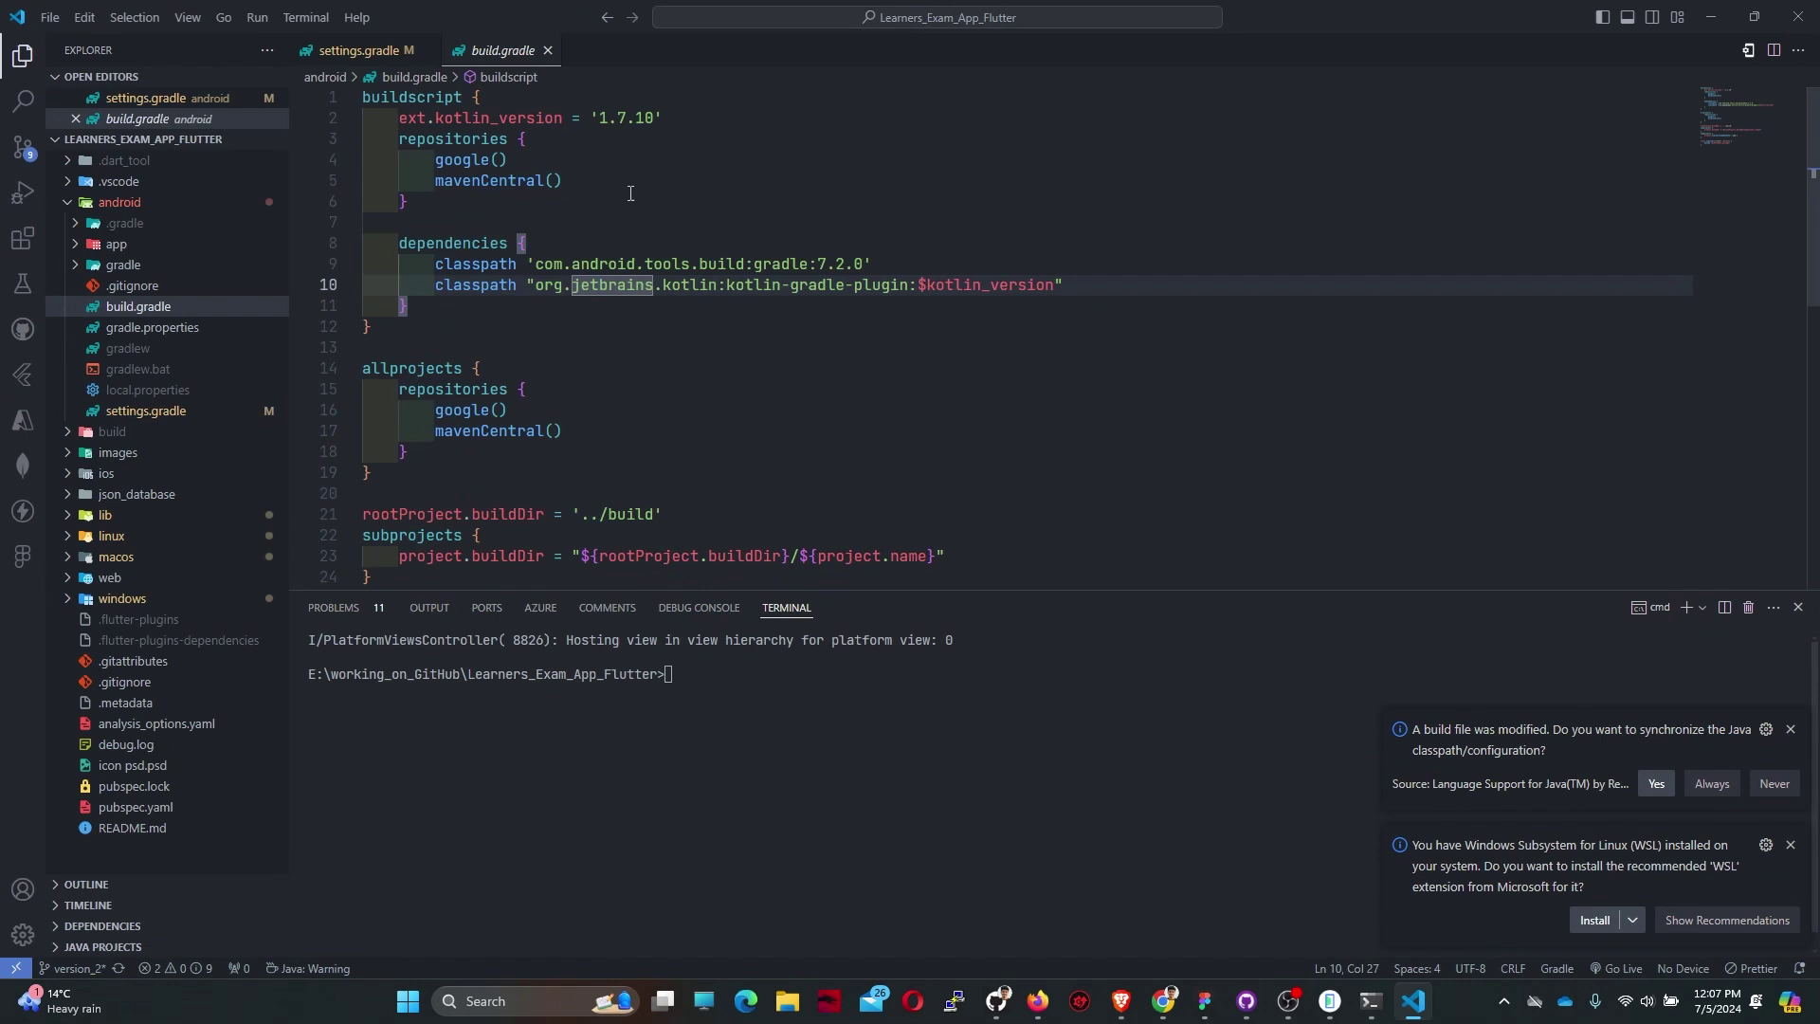
pyautogui.press('Up')
pyautogui.press('Up')
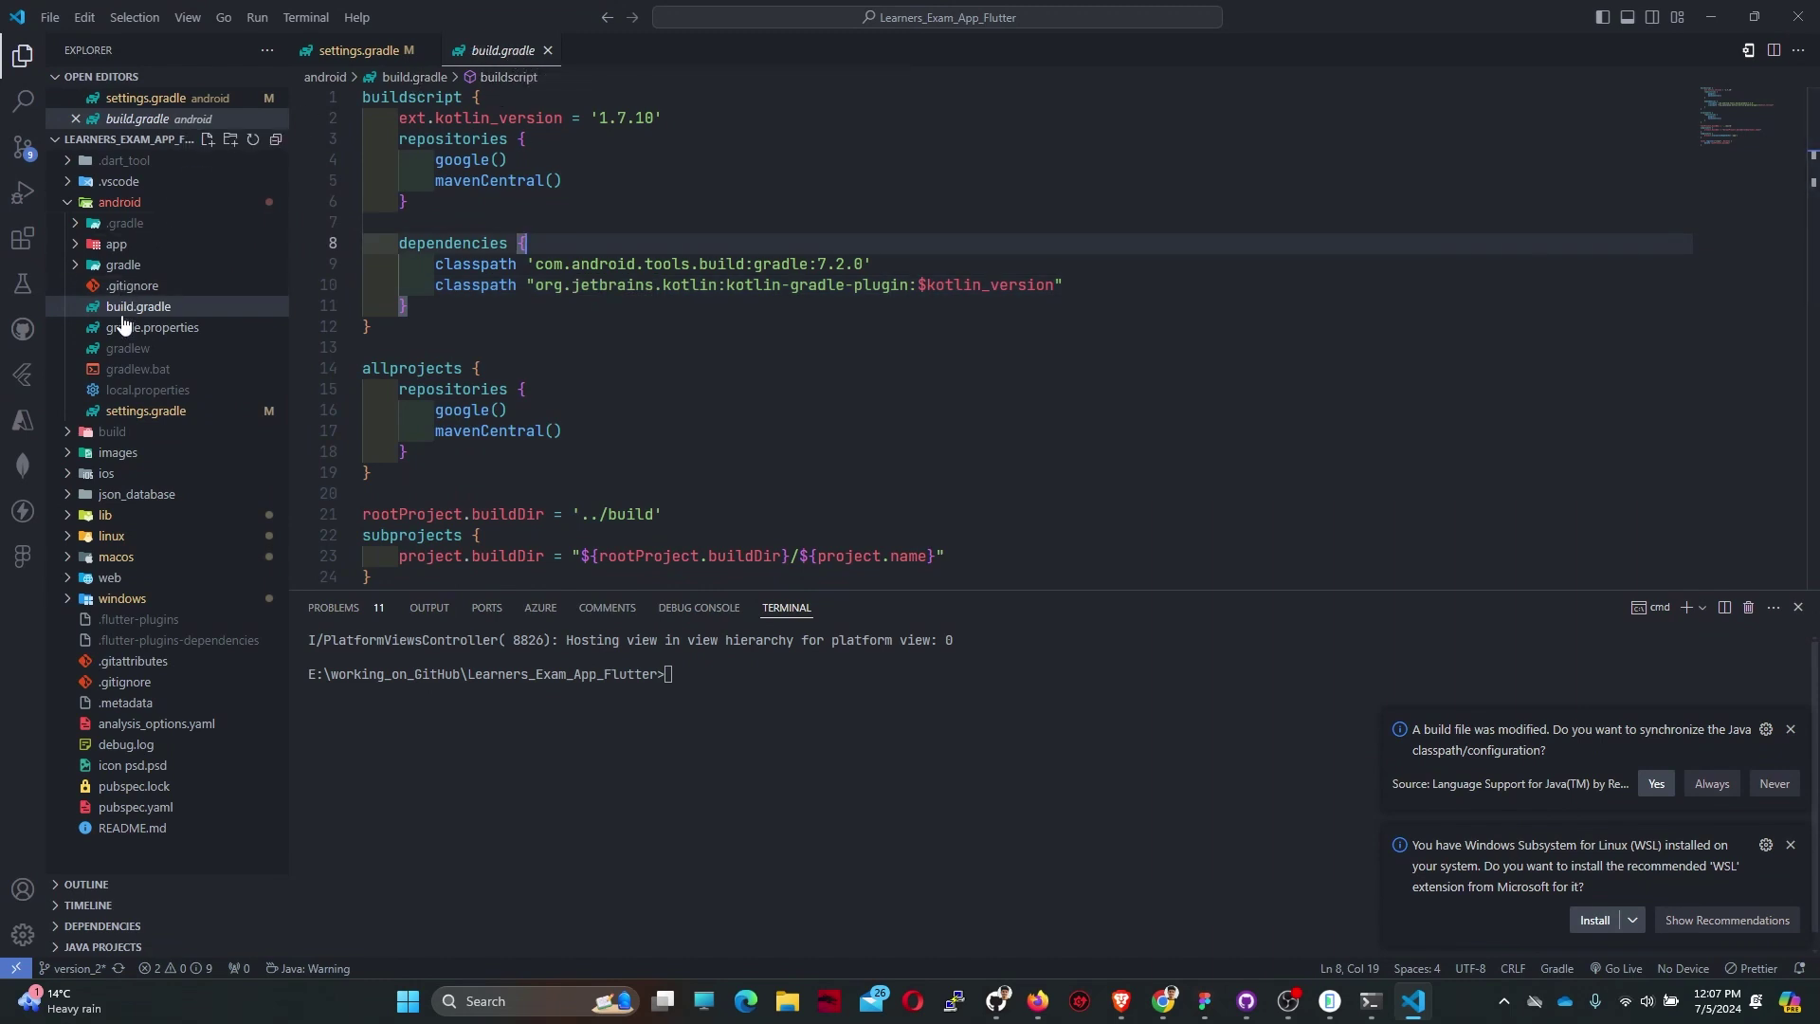
pyautogui.moveTo(372, 327); pyautogui.dragTo(305, 69)
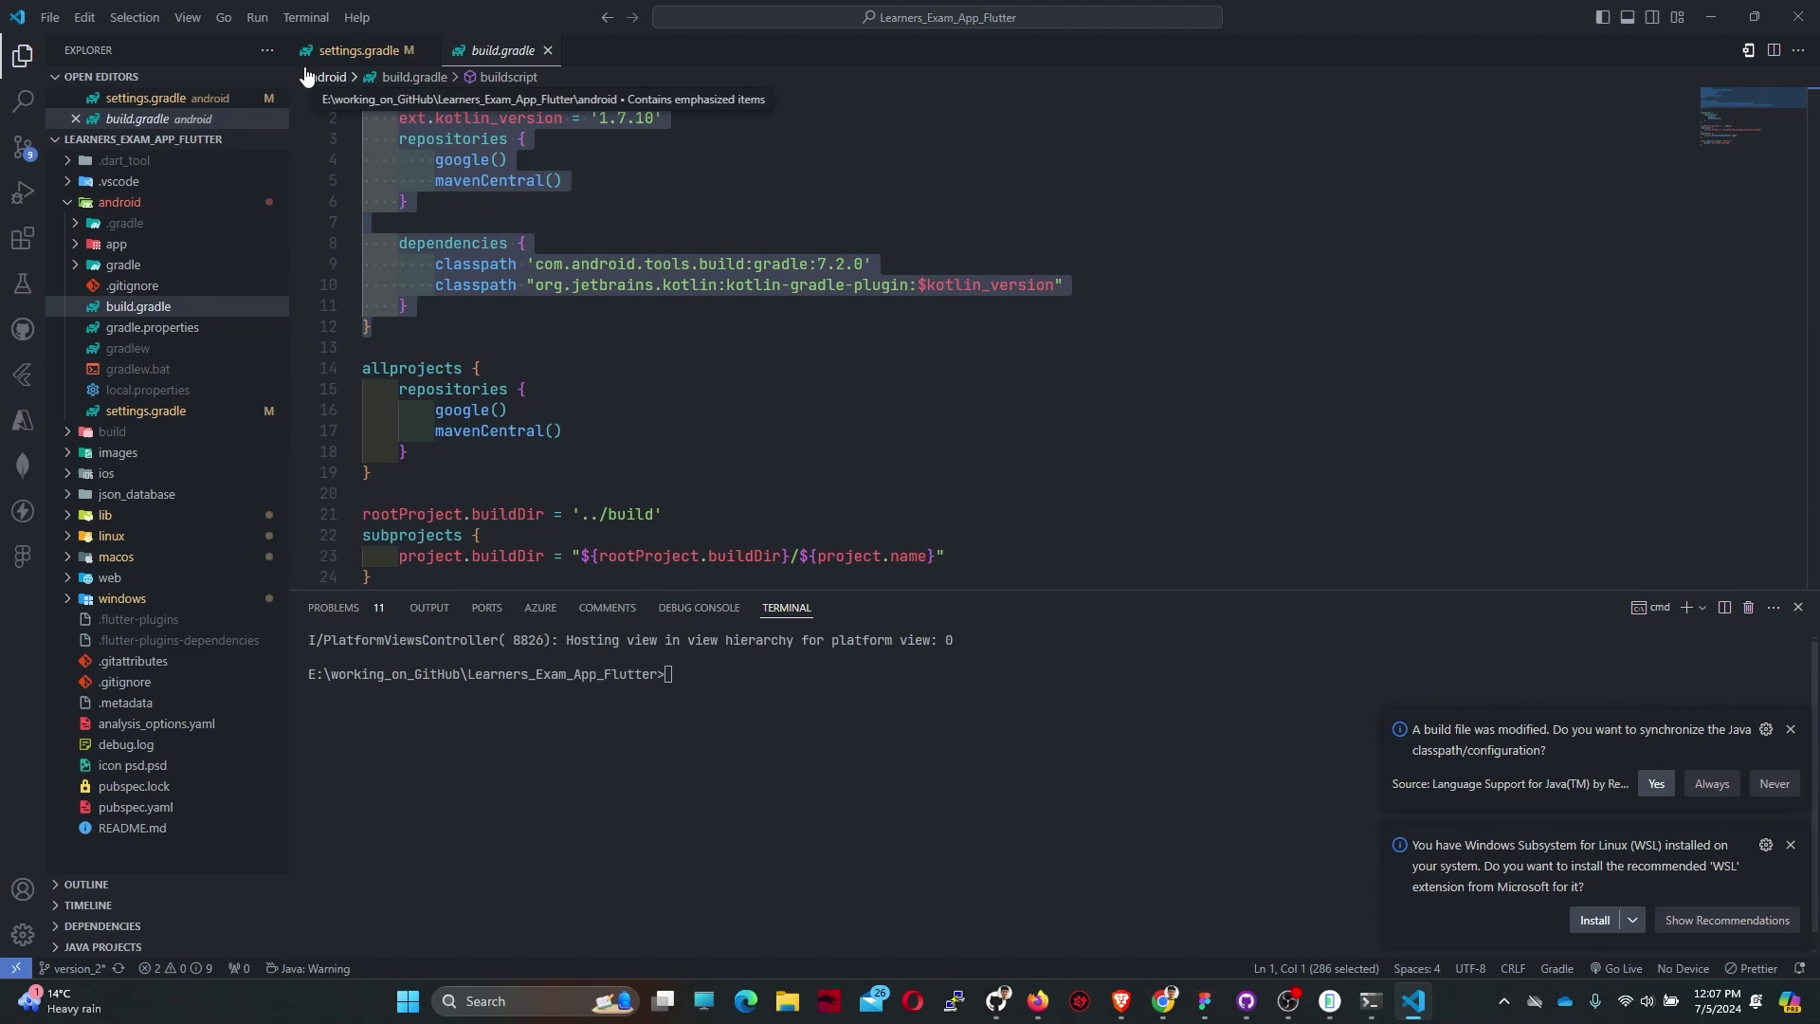
pyautogui.press('Delete')
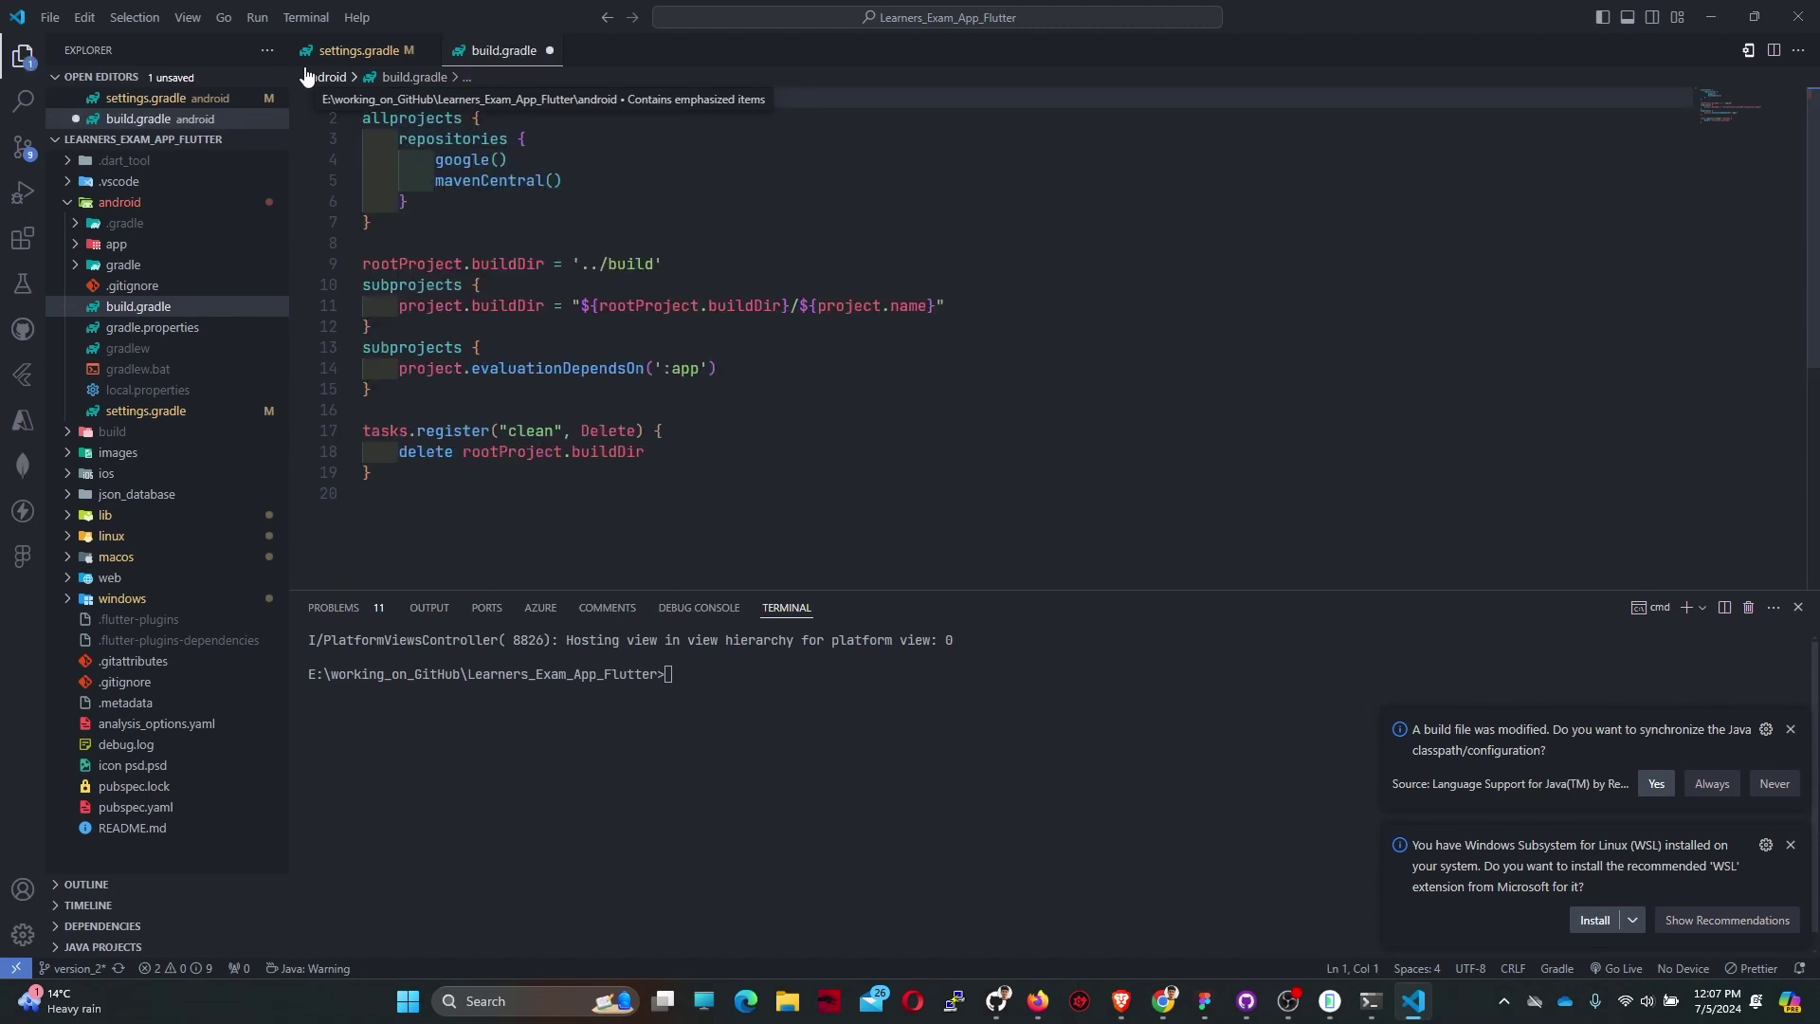
pyautogui.hotkey('ctrl', 's')
pyautogui.click(619, 151)
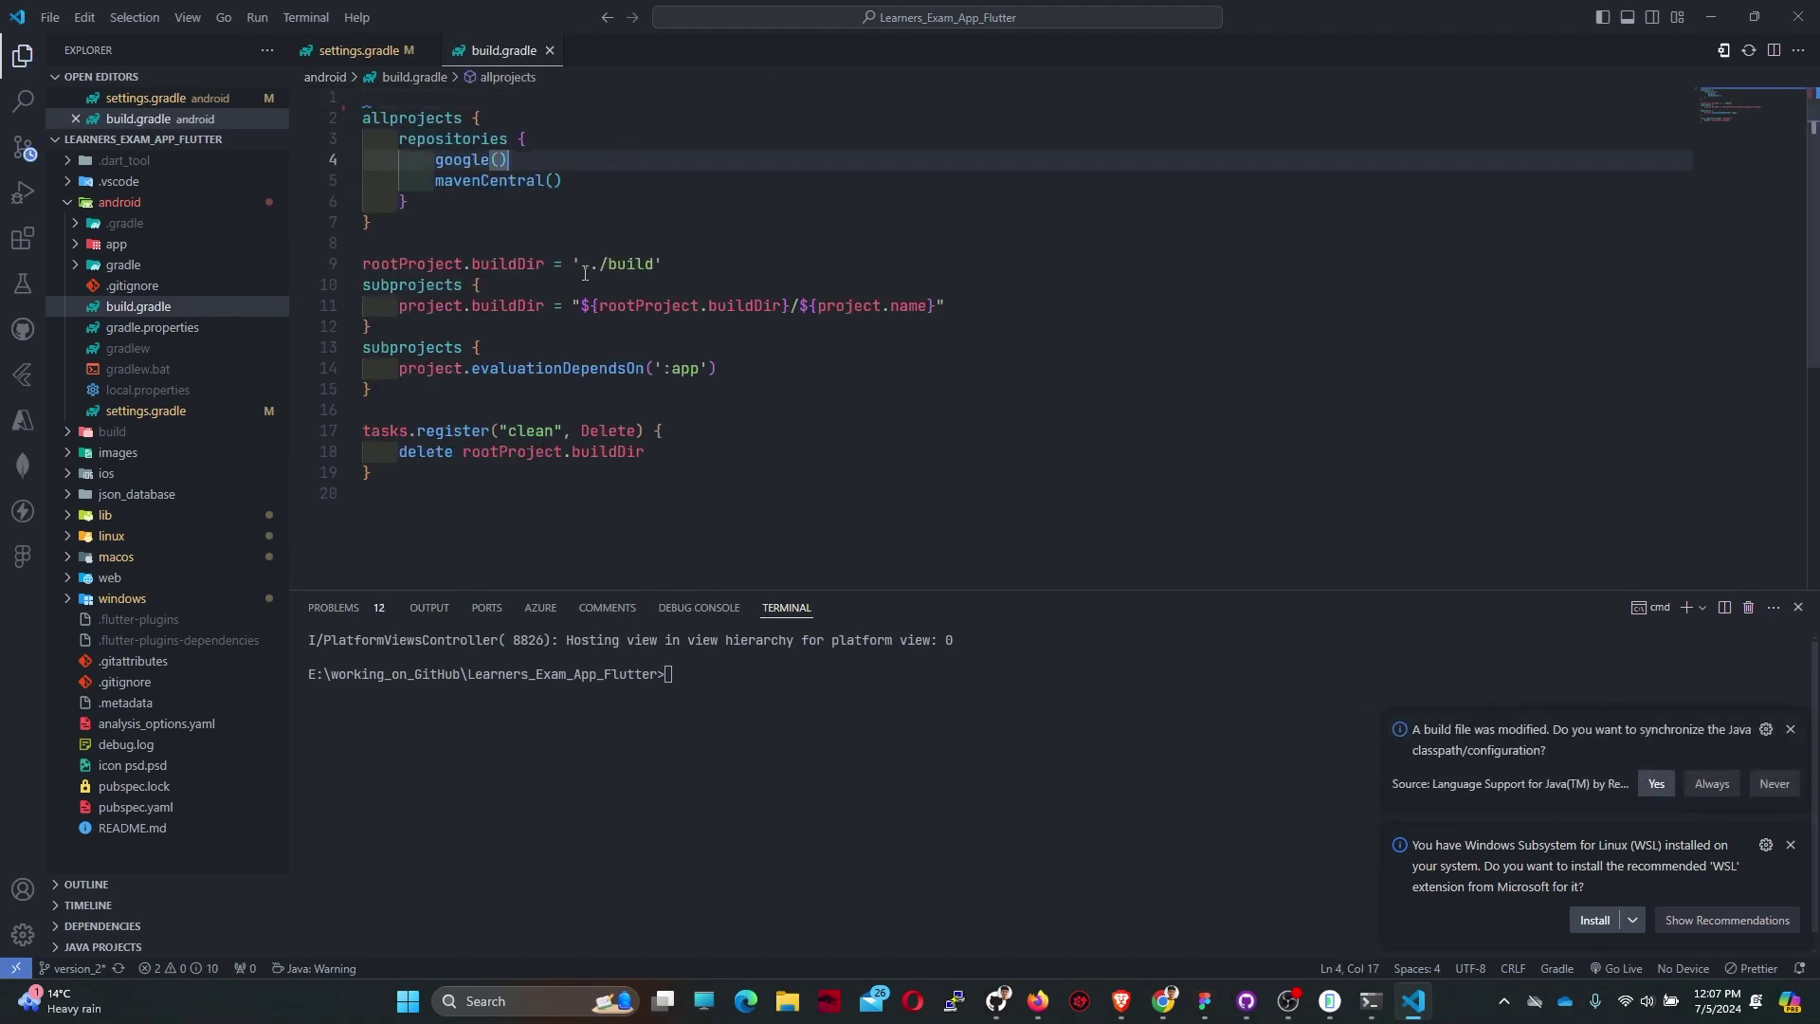
# - Copy the docs' new plugins block and note it belongs at the very top of app/build.gradle
pyautogui.click(1037, 1002)
pyautogui.scroll(1, 523, 330)
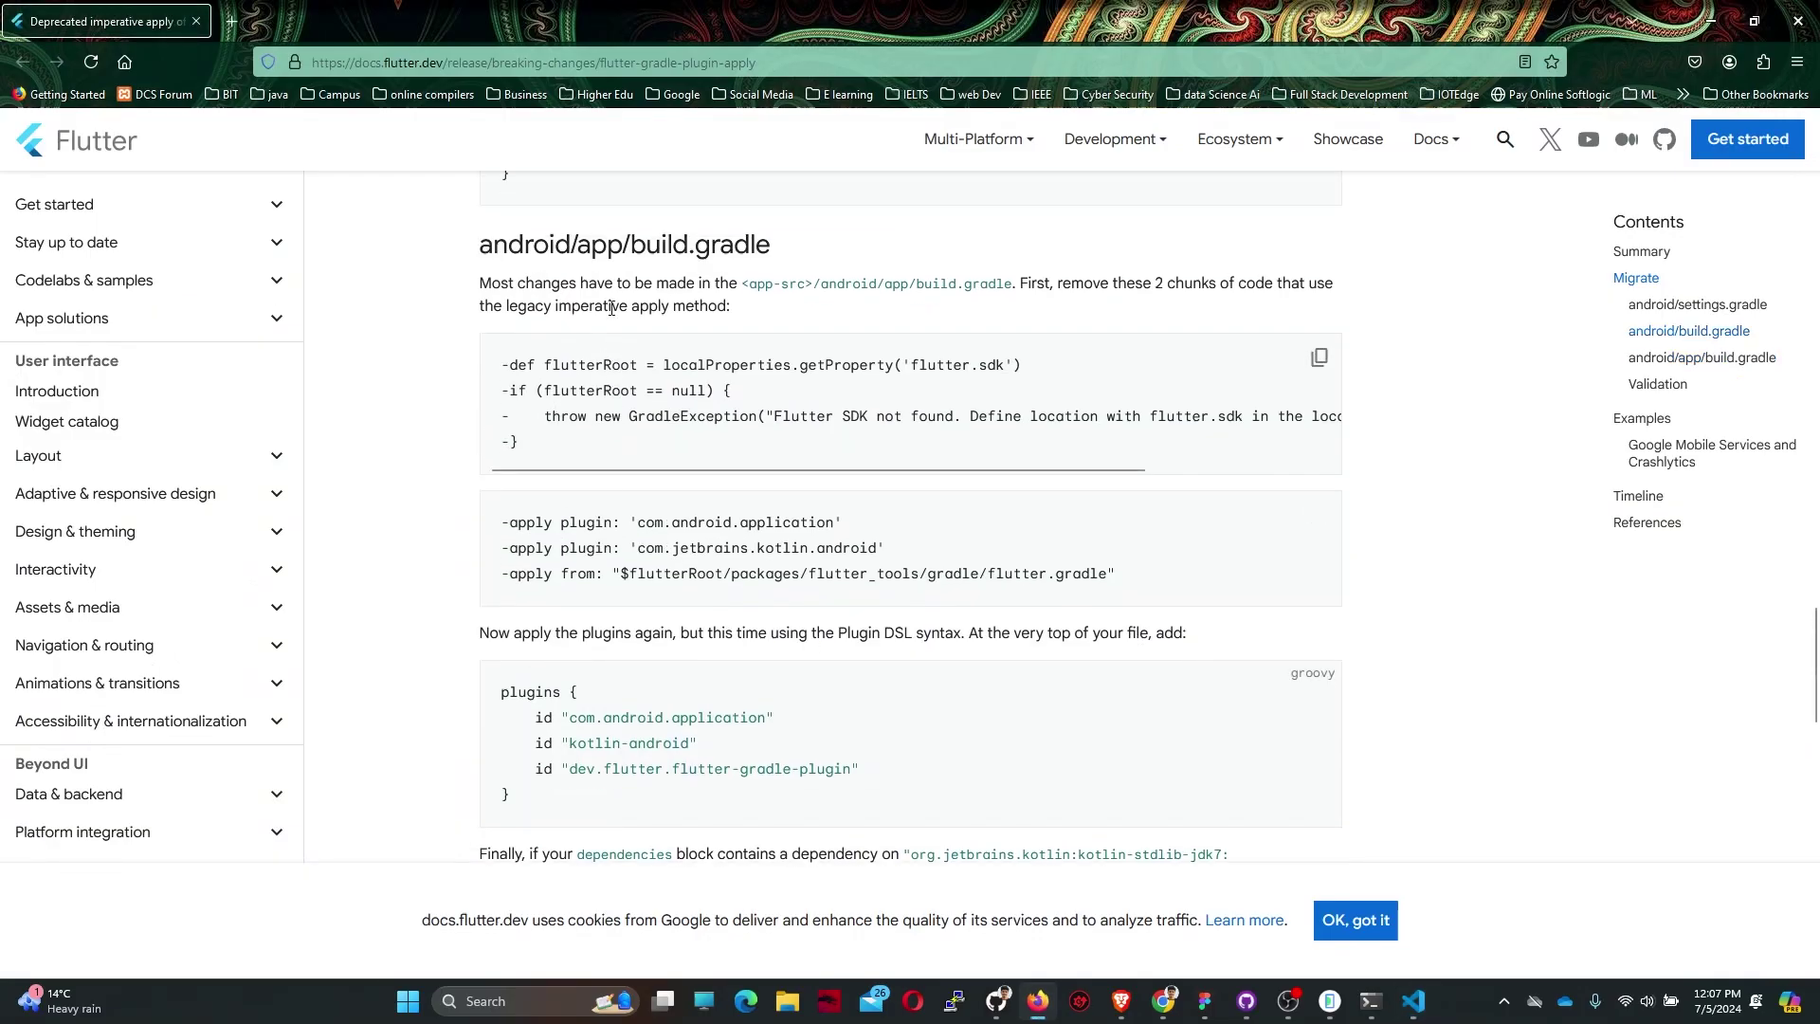
pyautogui.moveTo(1010, 296); pyautogui.dragTo(821, 295)
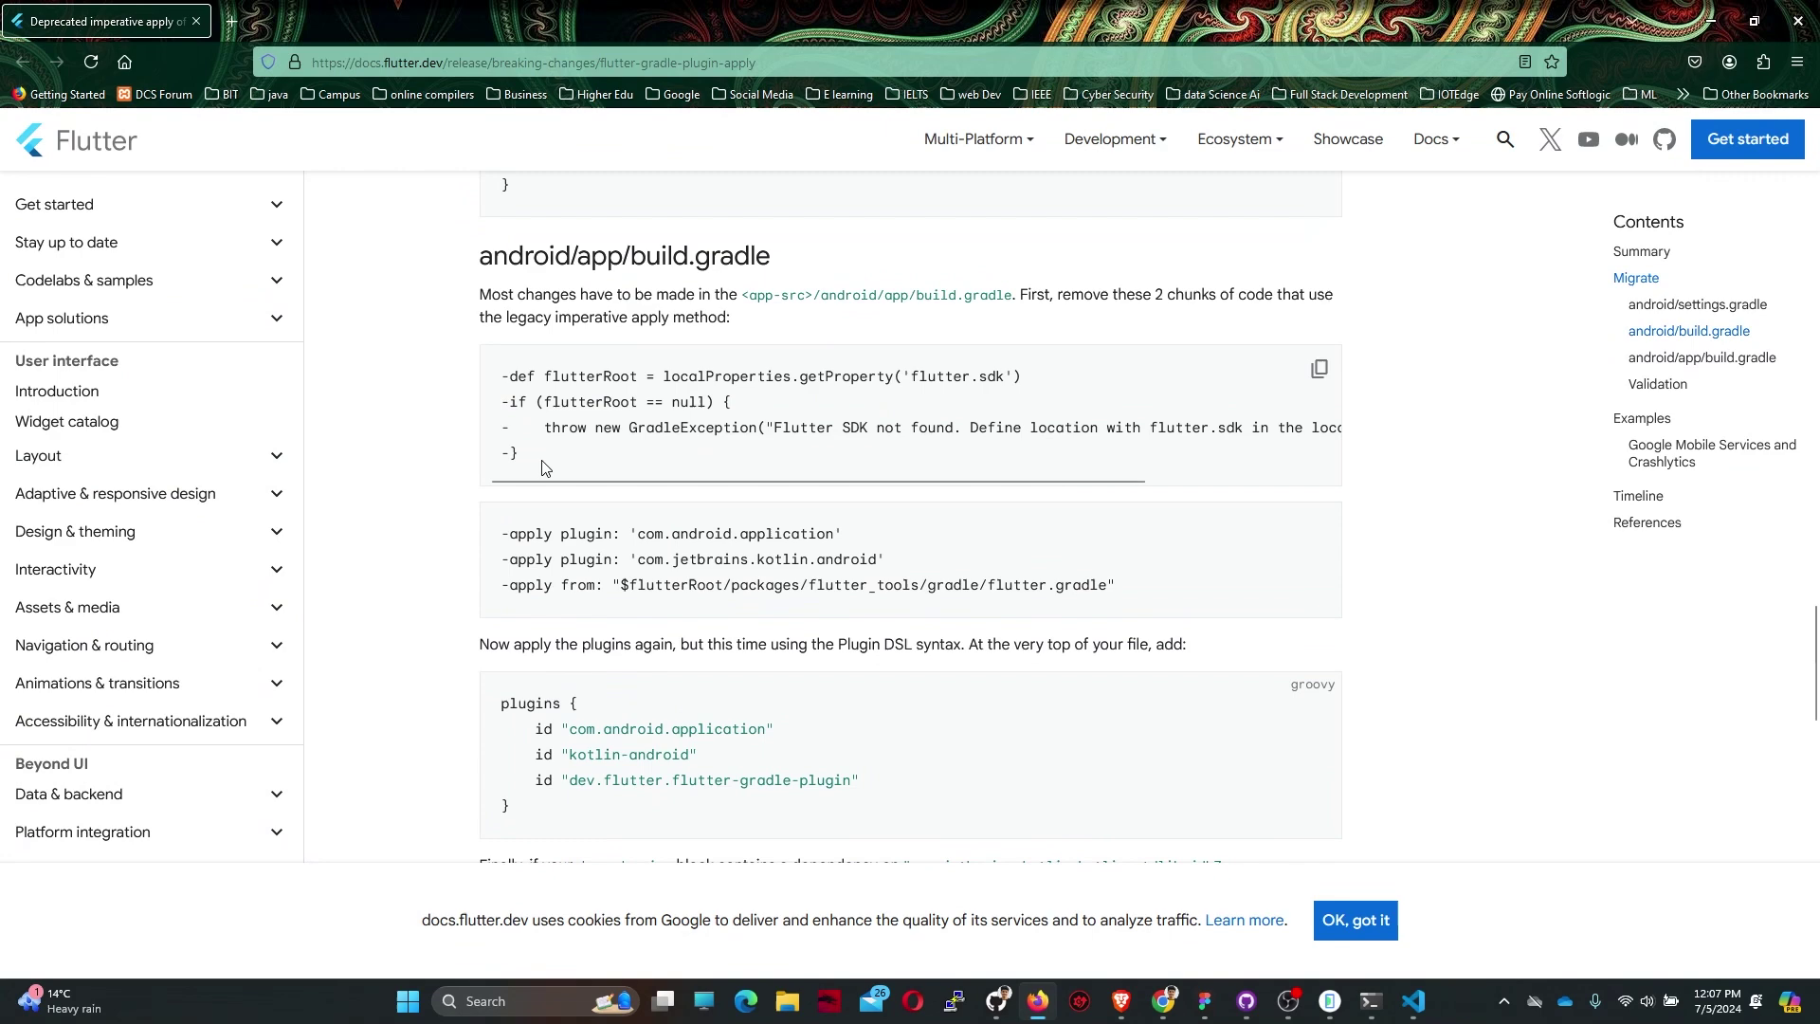
pyautogui.moveTo(523, 455); pyautogui.dragTo(483, 378)
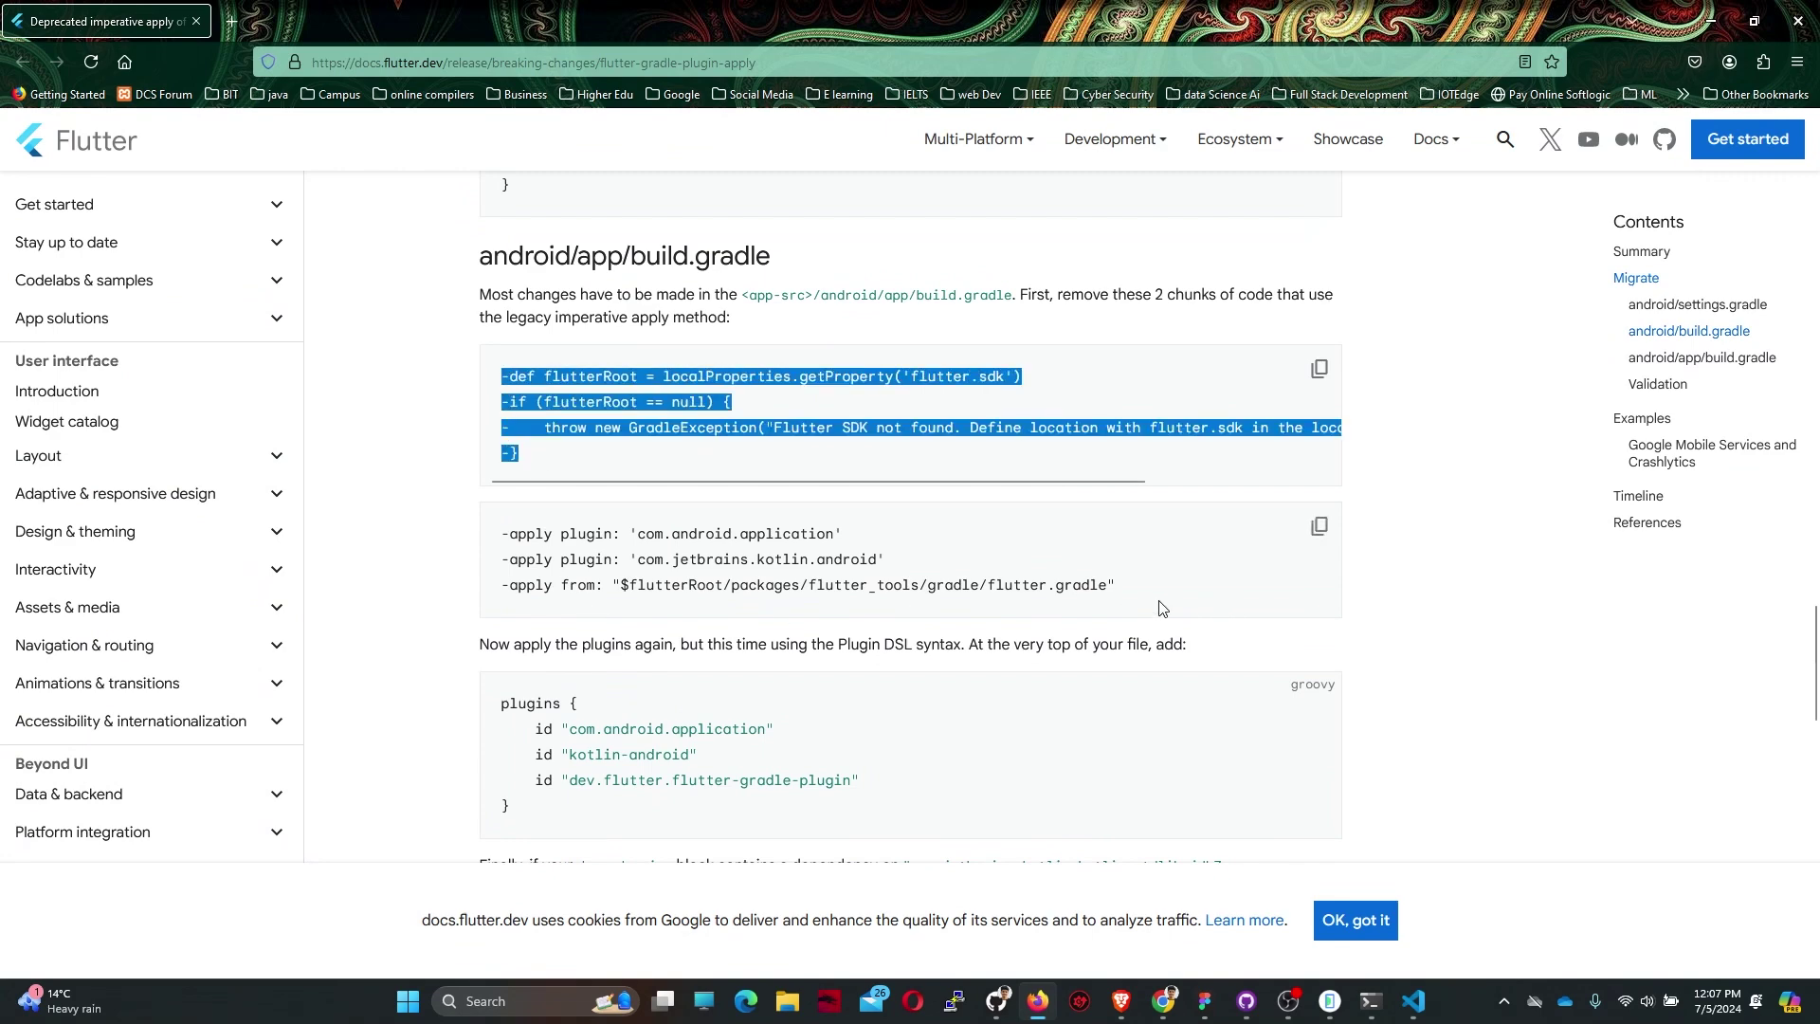
pyautogui.moveTo(1159, 609); pyautogui.dragTo(500, 526)
pyautogui.scroll(-1, 812, 698)
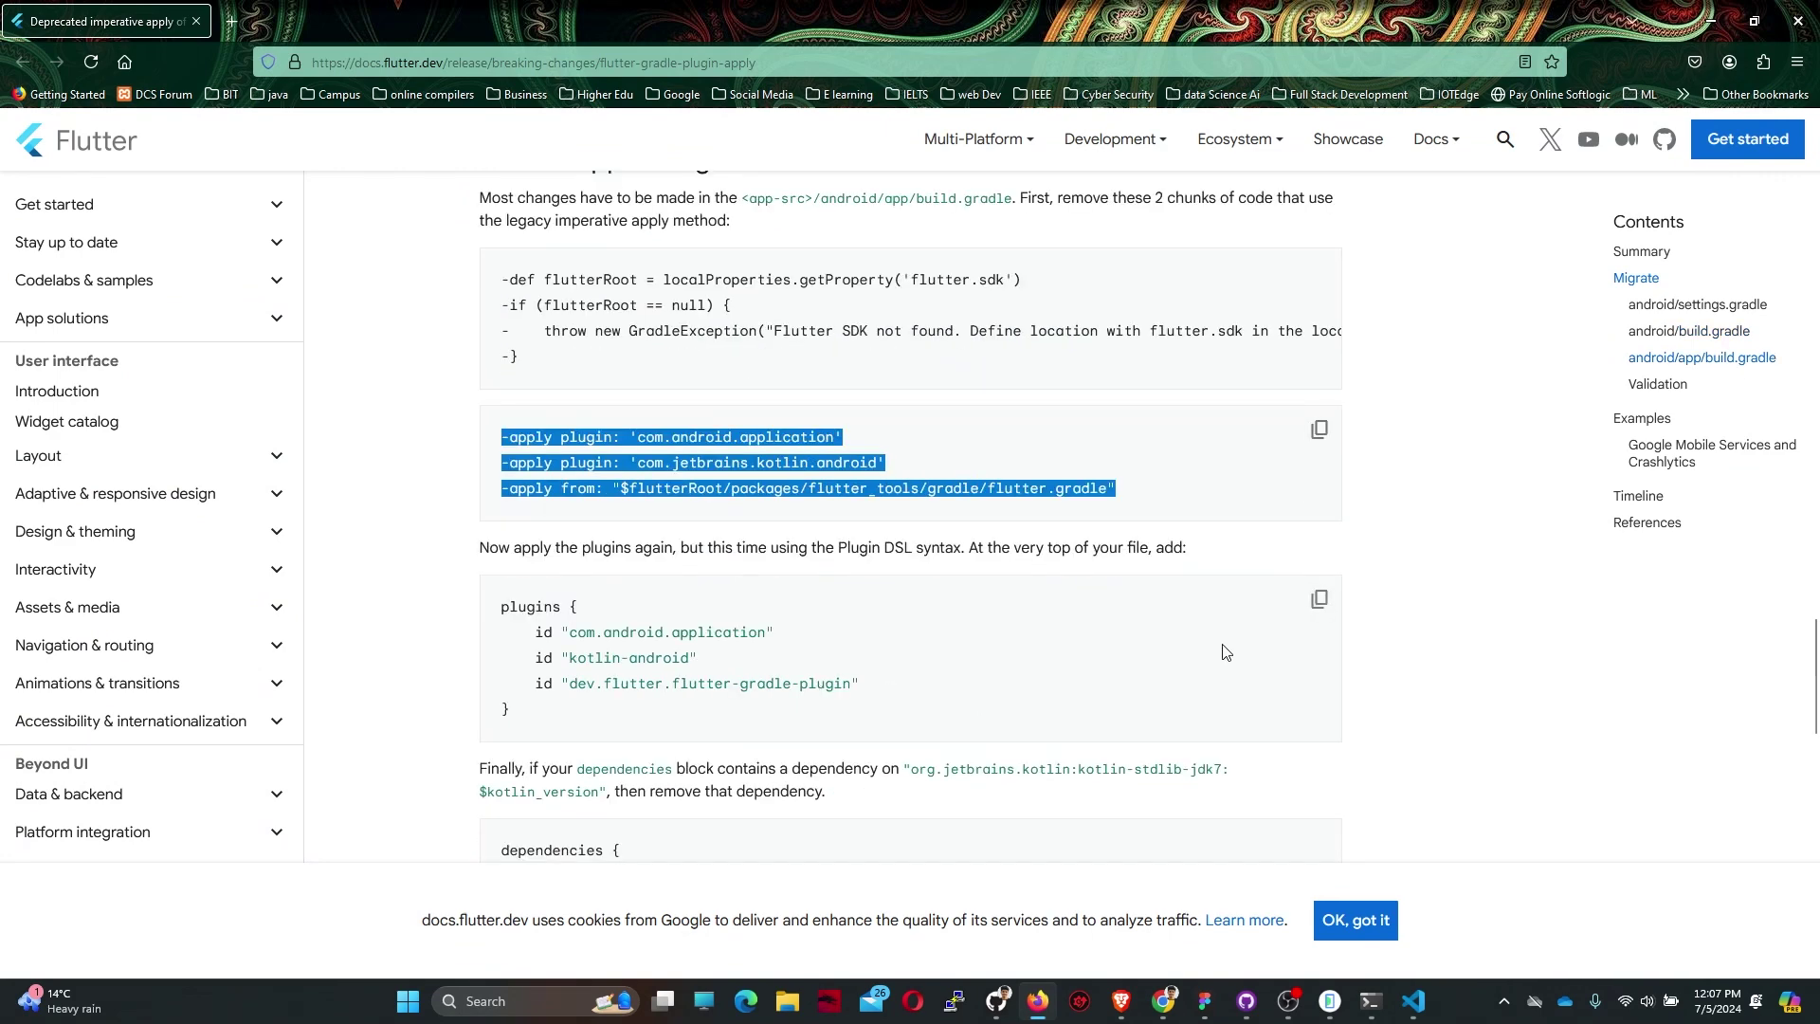
pyautogui.click(1319, 606)
pyautogui.click(1404, 621)
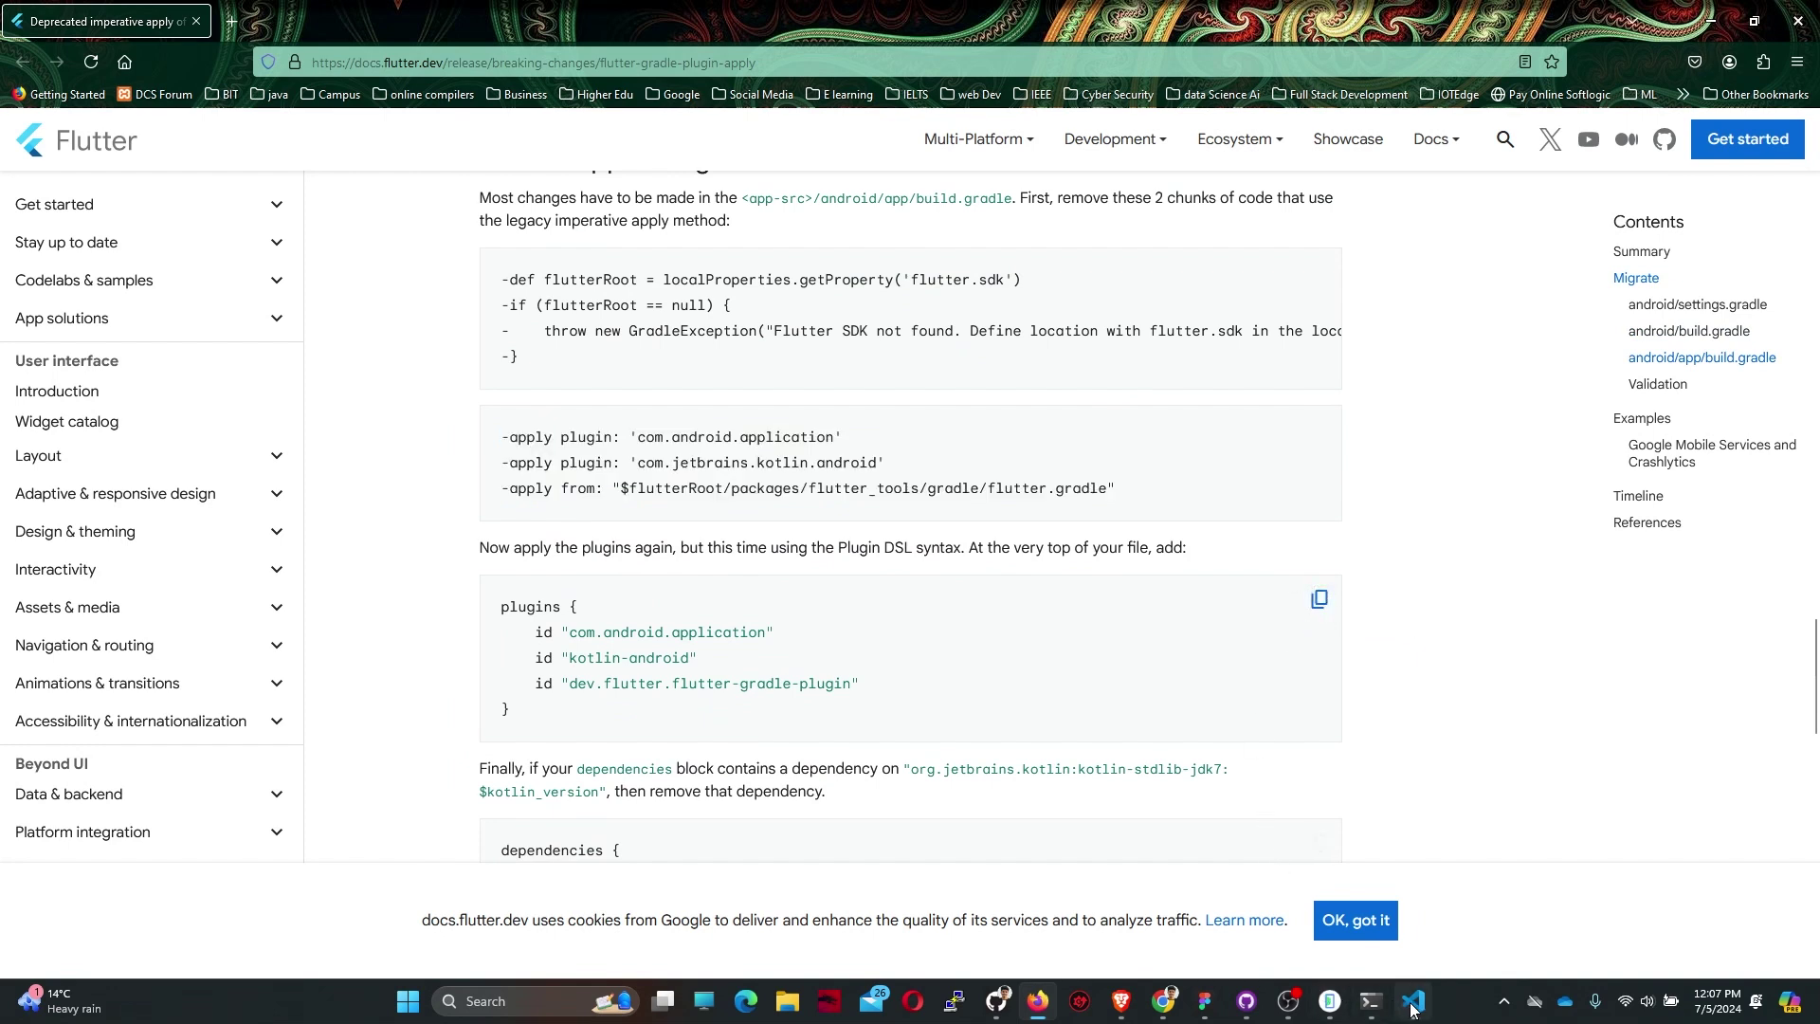
pyautogui.moveTo(971, 546); pyautogui.dragTo(1133, 546)
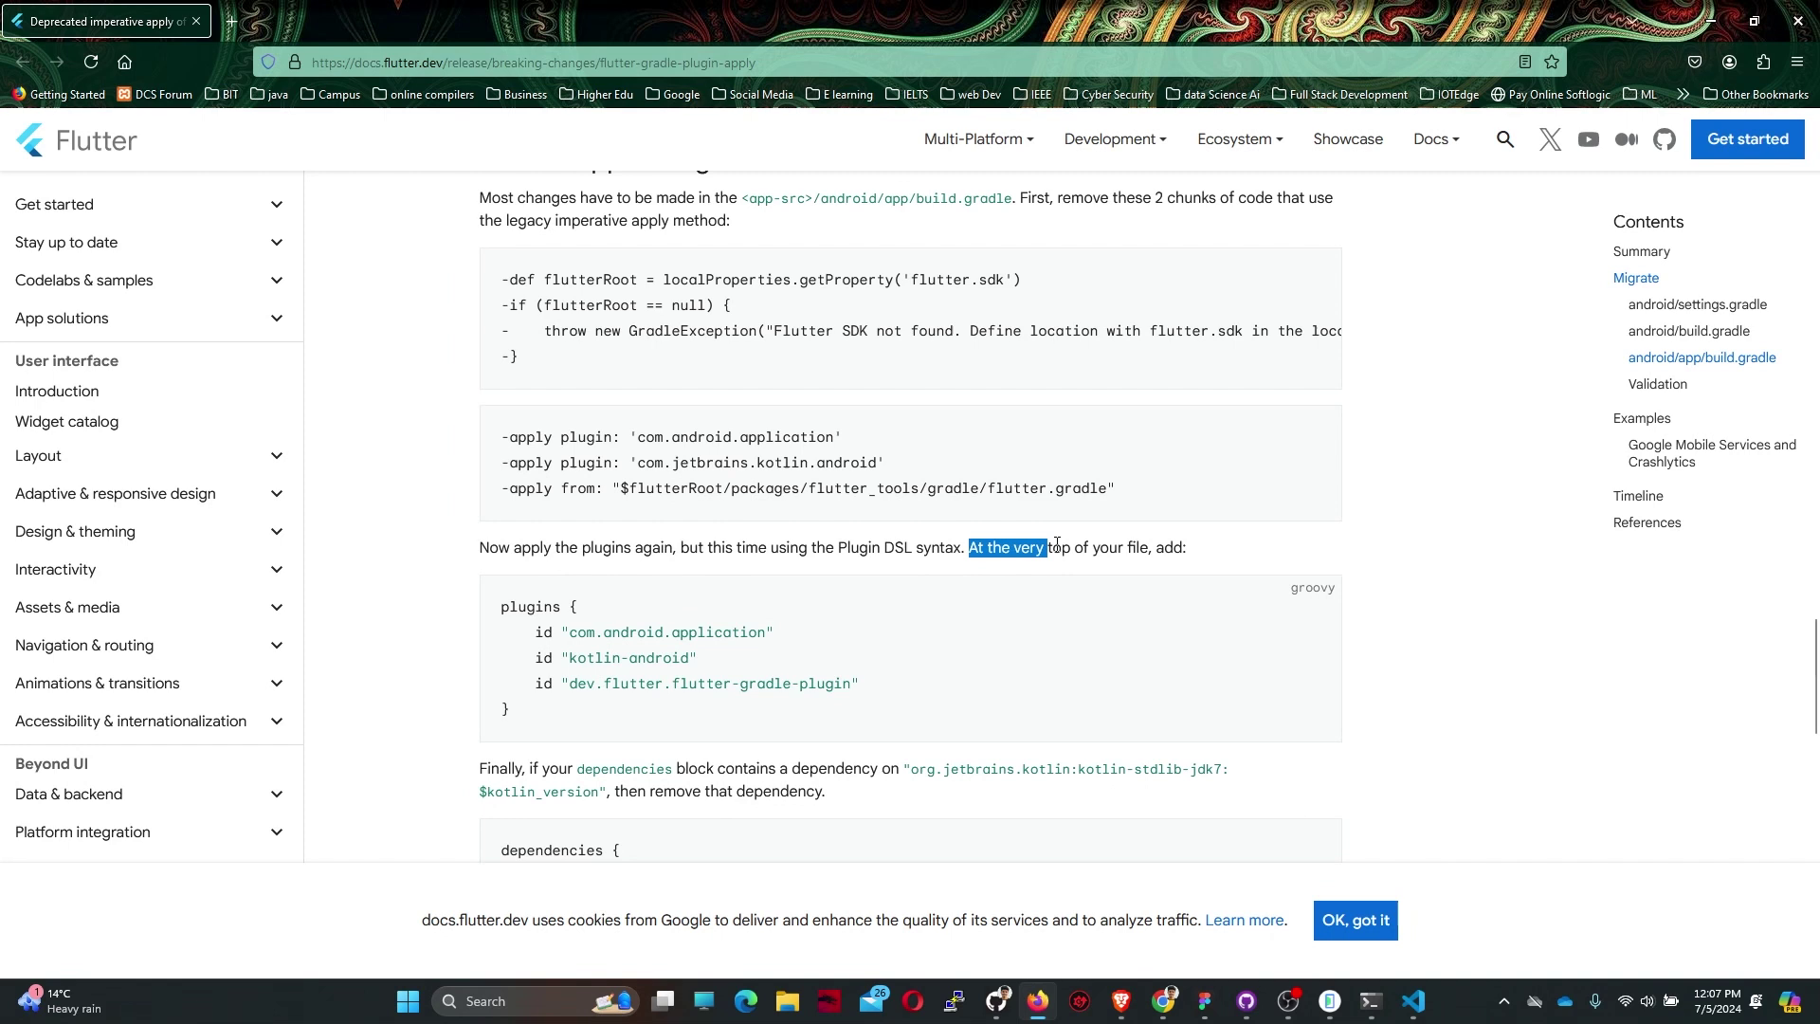
pyautogui.scroll(-1, 1133, 547)
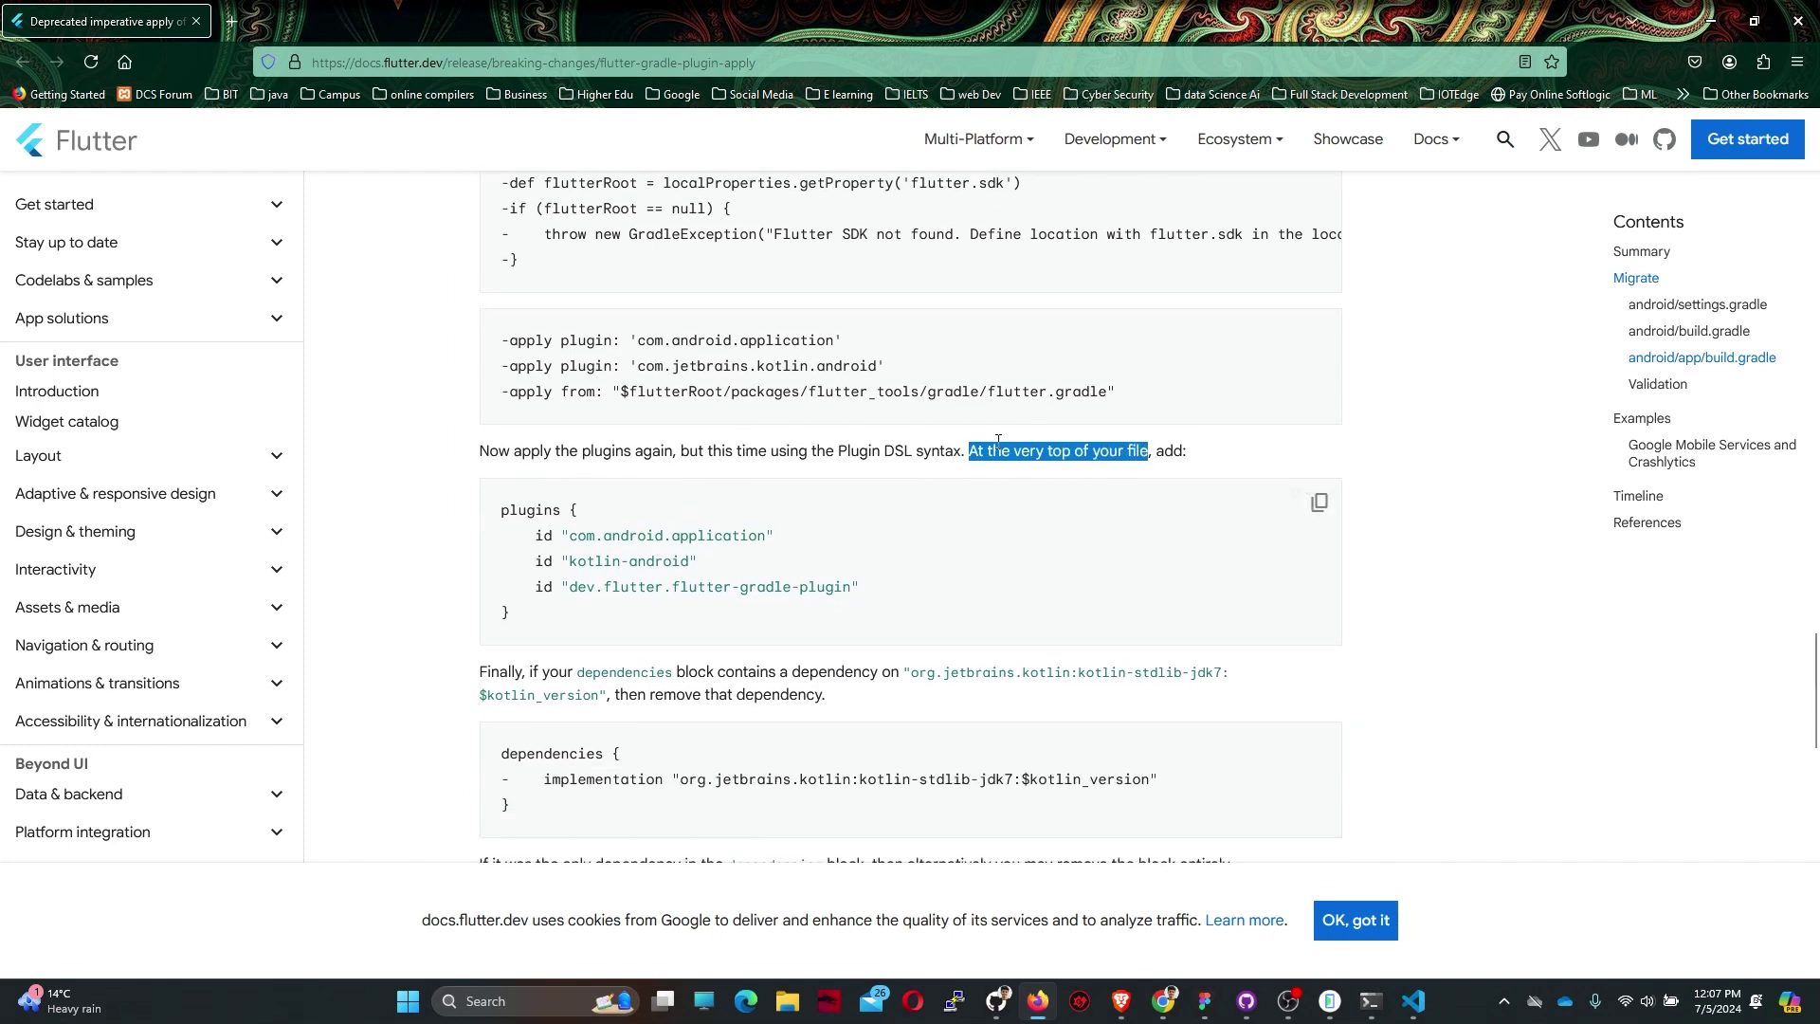
pyautogui.scroll(1, 936, 366)
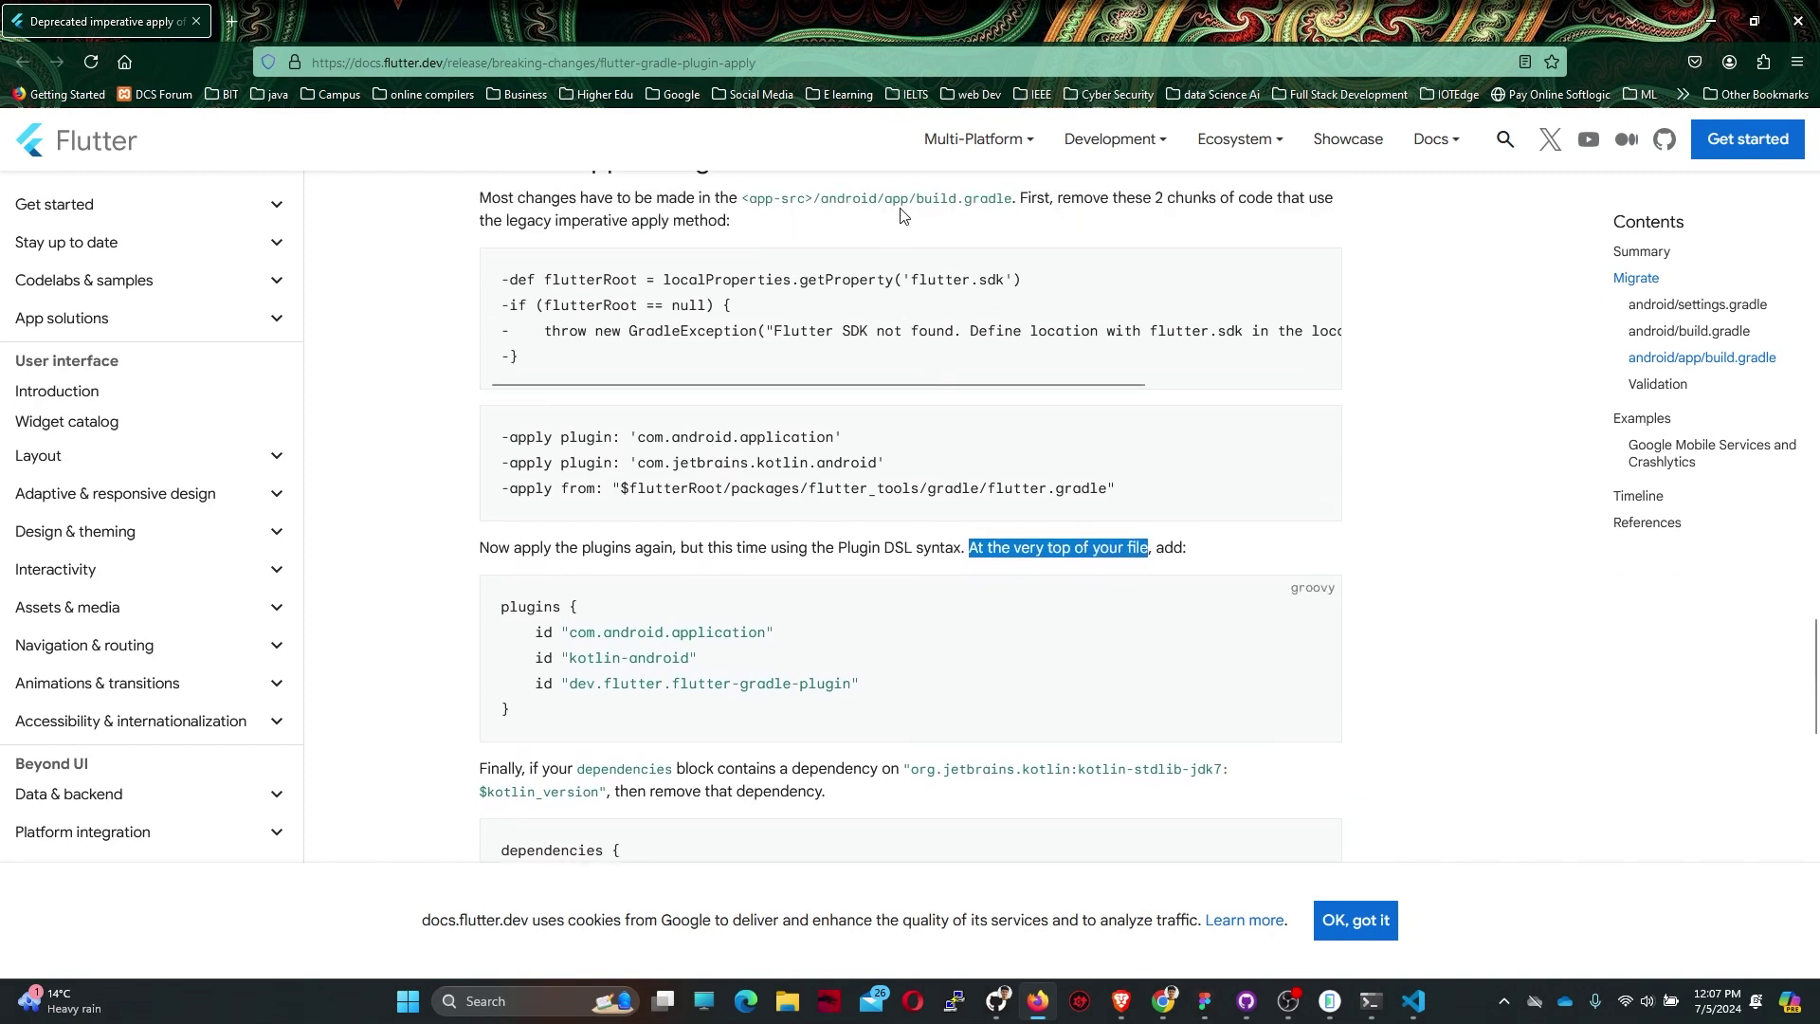
# - Open android/app/build.gradle, delete the flutterRoot check block, and save
pyautogui.click(1412, 999)
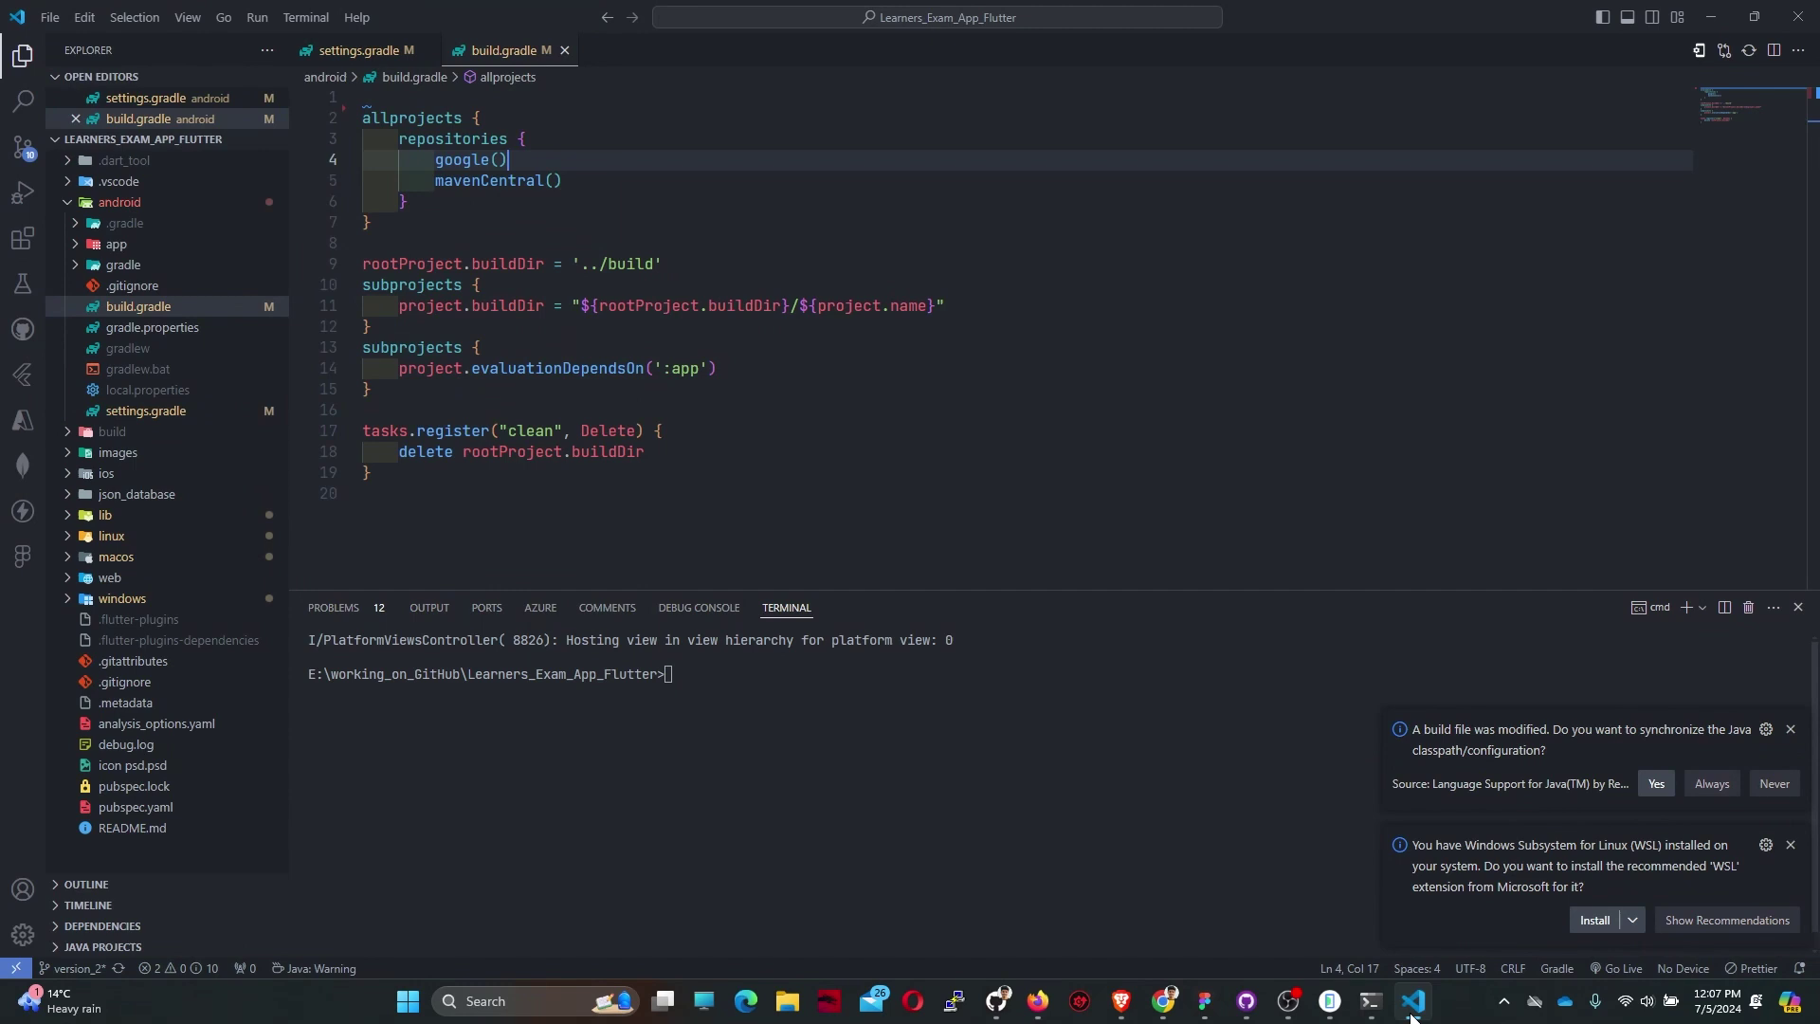
pyautogui.click(86, 244)
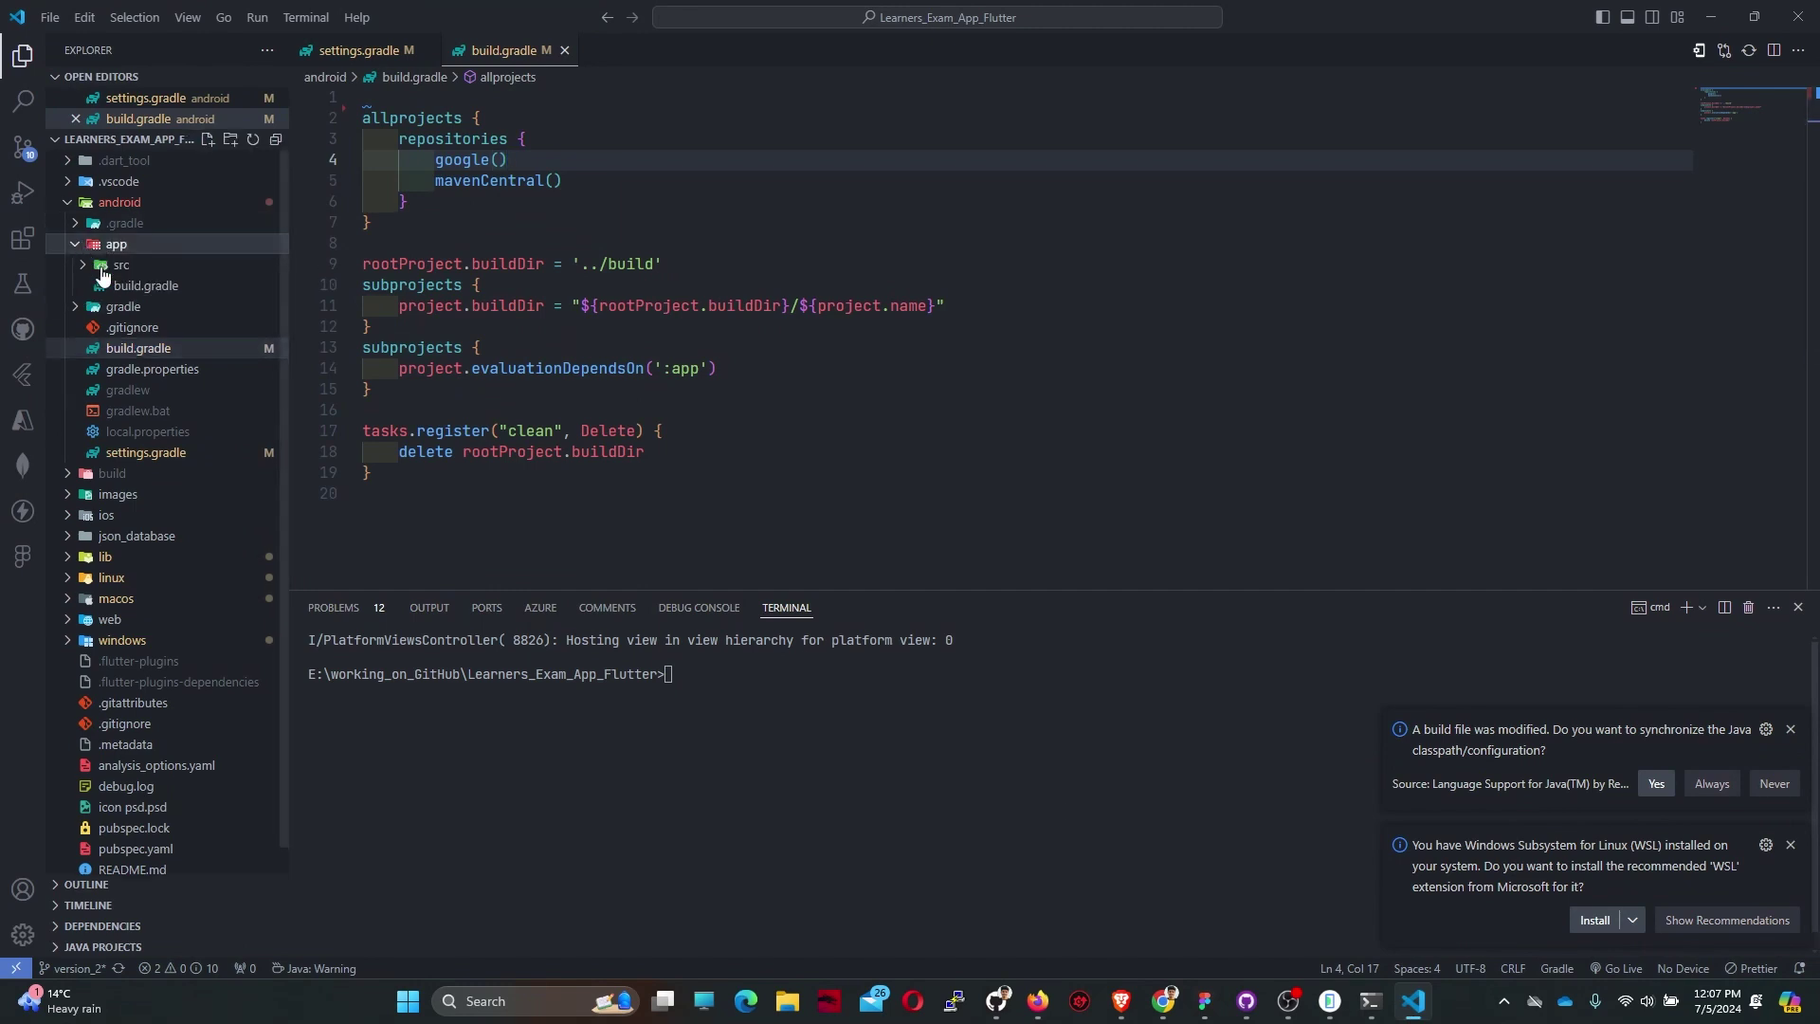
pyautogui.click(115, 287)
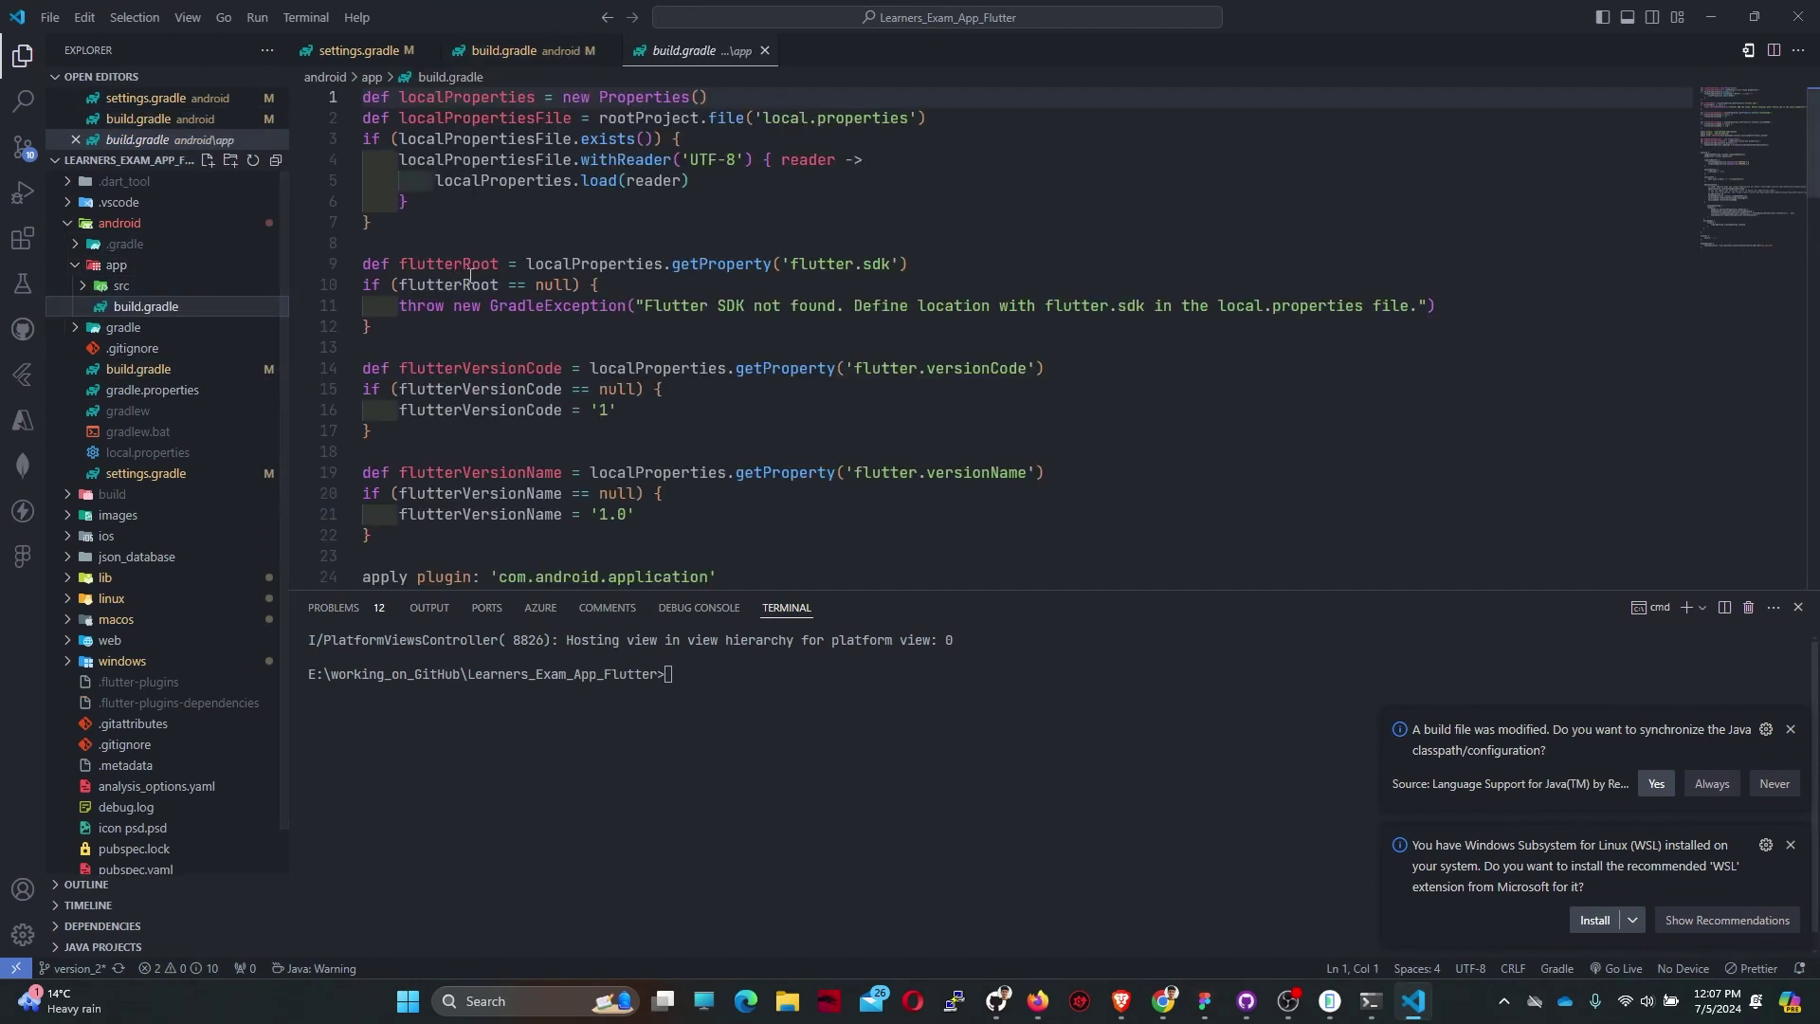
pyautogui.moveTo(385, 230); pyautogui.dragTo(308, 118)
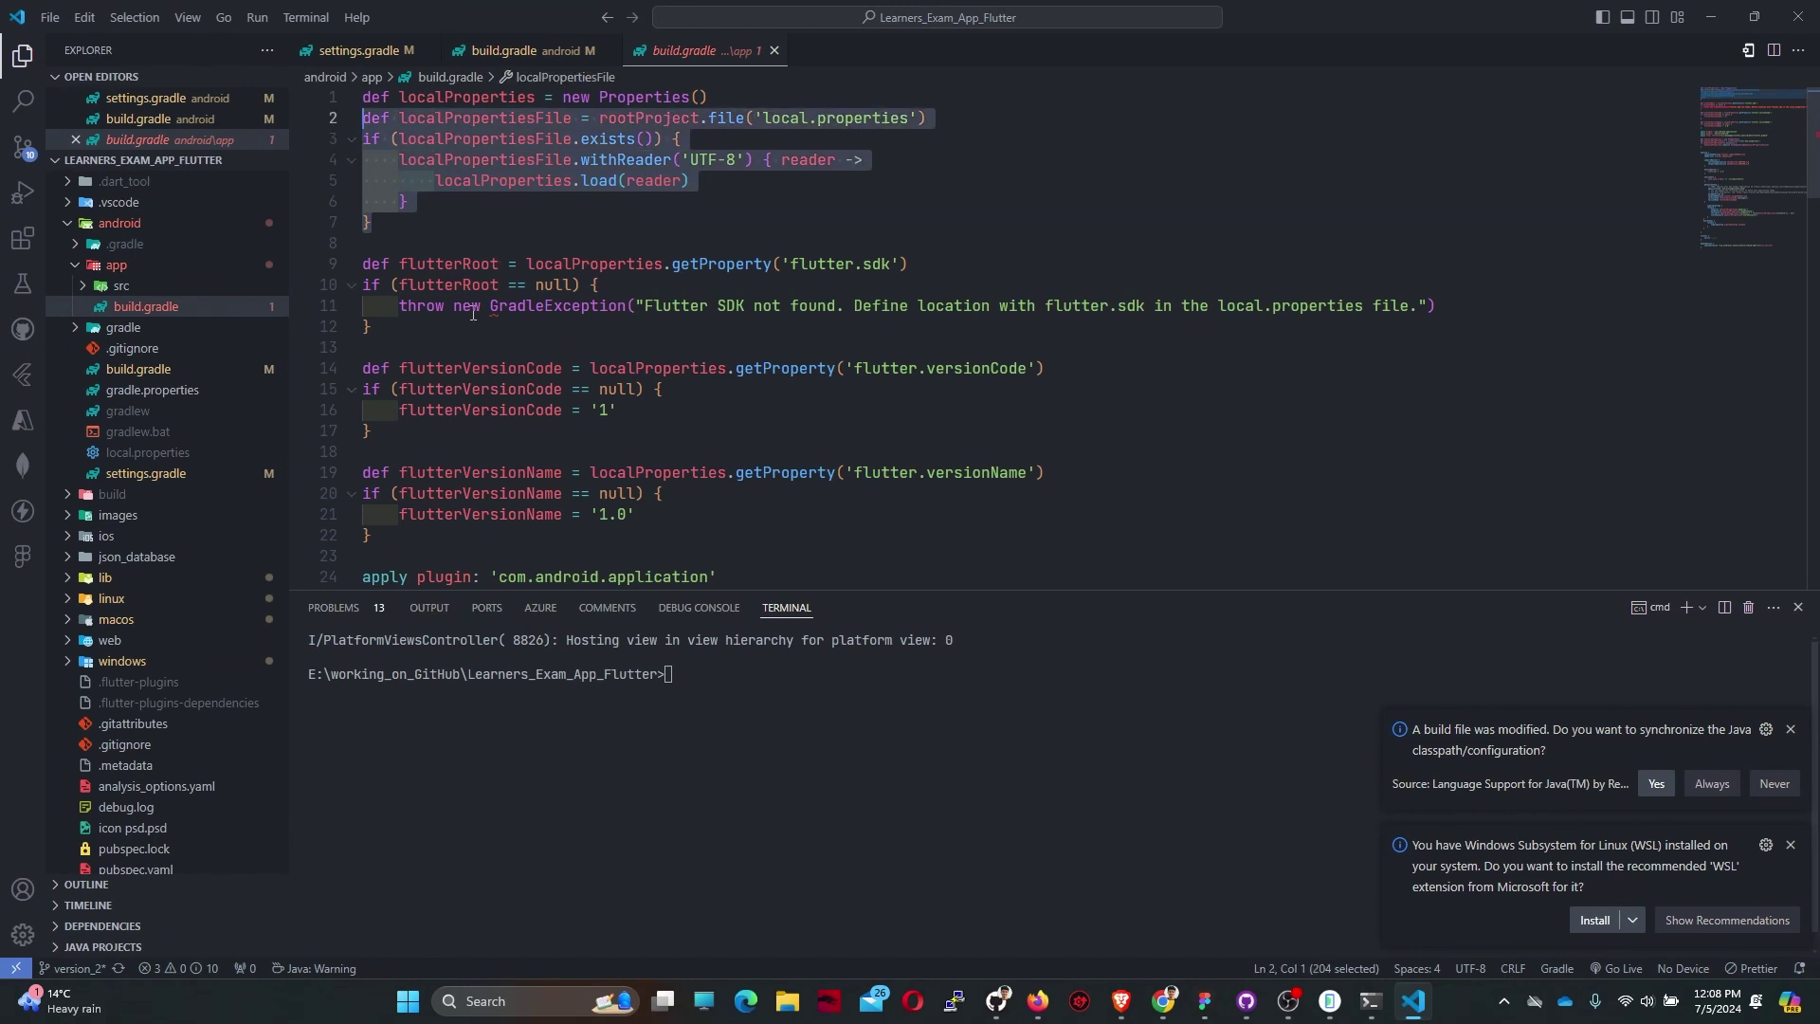
pyautogui.moveTo(416, 331); pyautogui.dragTo(331, 261)
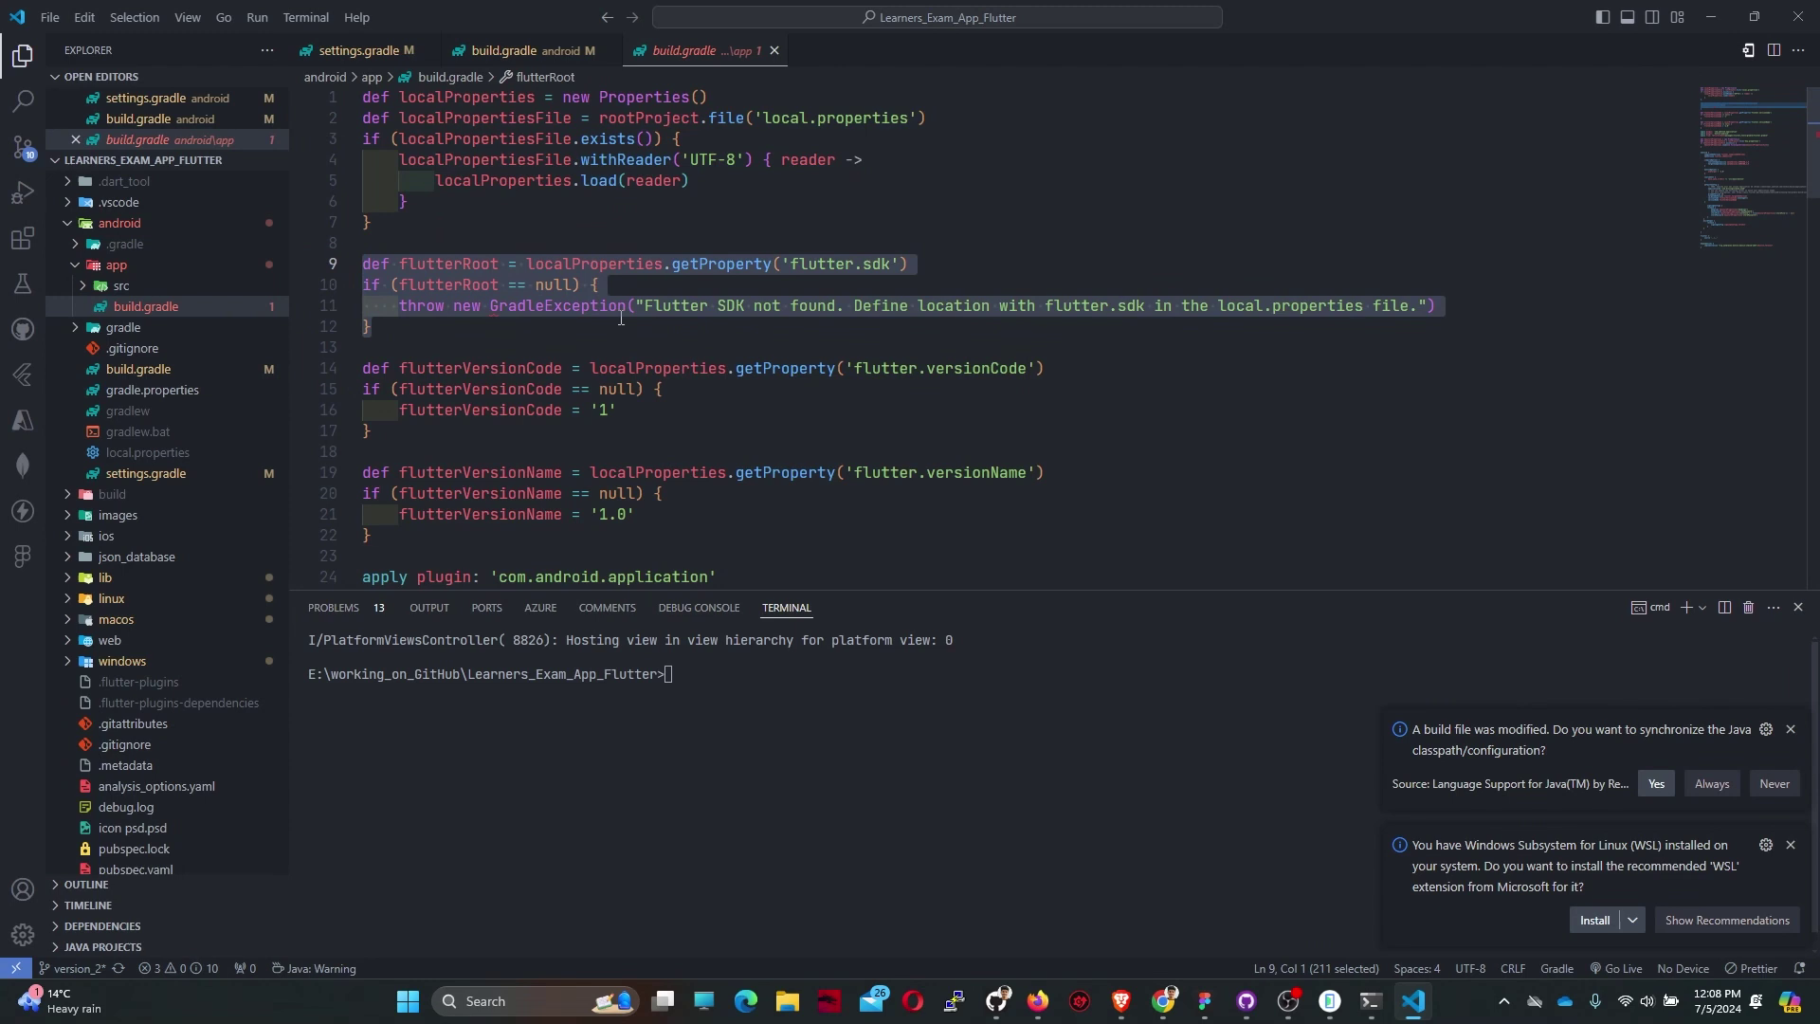
pyautogui.press('BackSpace')
pyautogui.press('BackSpace')
pyautogui.press('BackSpace')
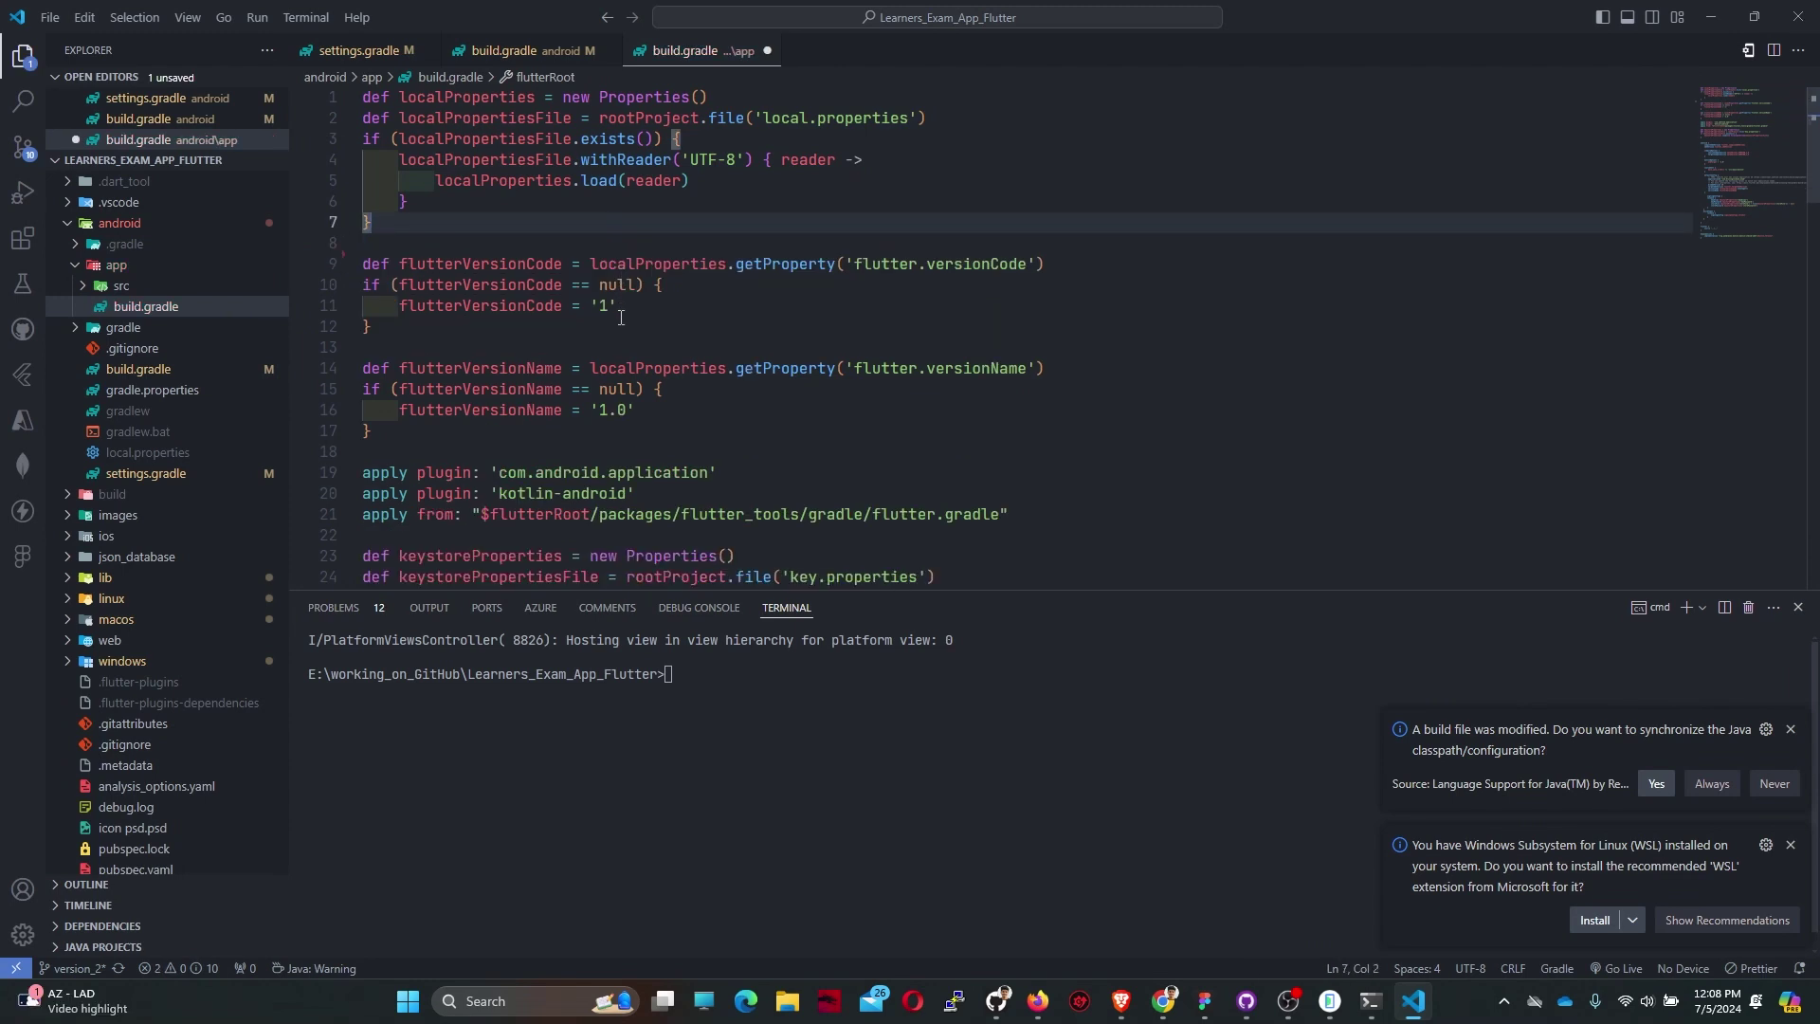
pyautogui.hotkey('ctrl', 's')
pyautogui.scroll(-5, 570, 370)
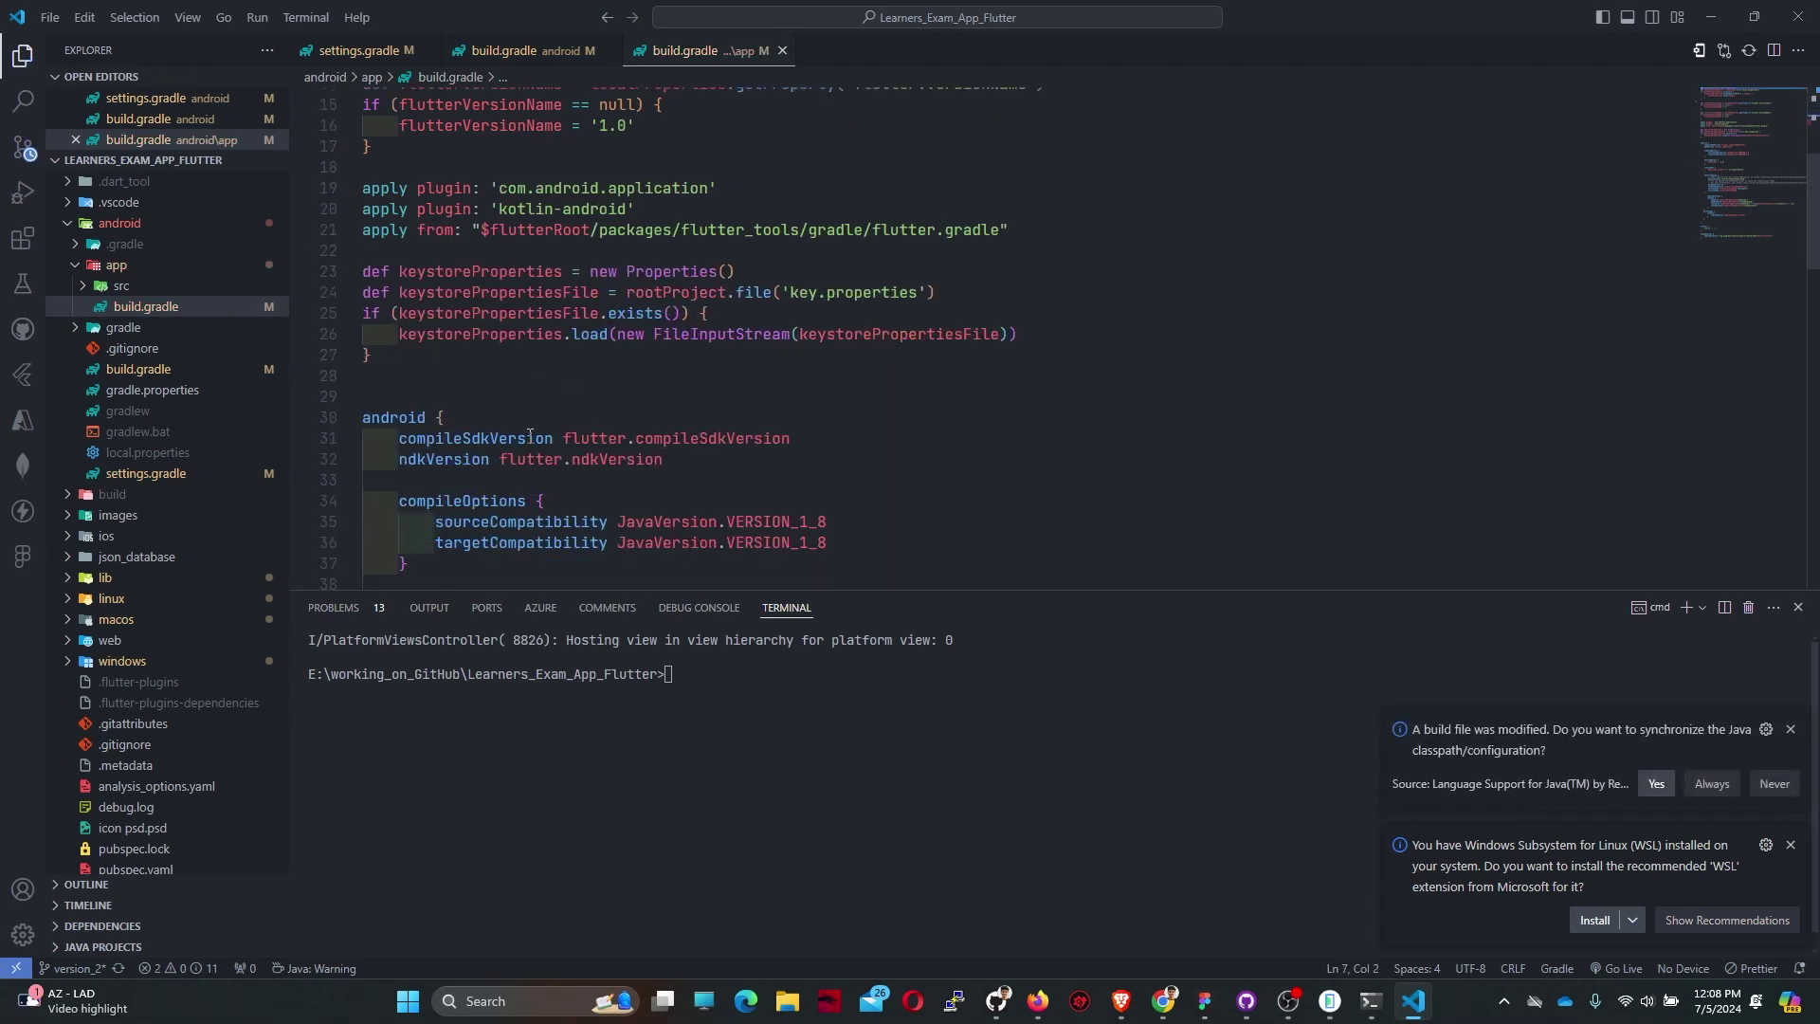
# - Delete the three legacy apply plugin lines and save
pyautogui.moveTo(983, 233); pyautogui.dragTo(306, 179)
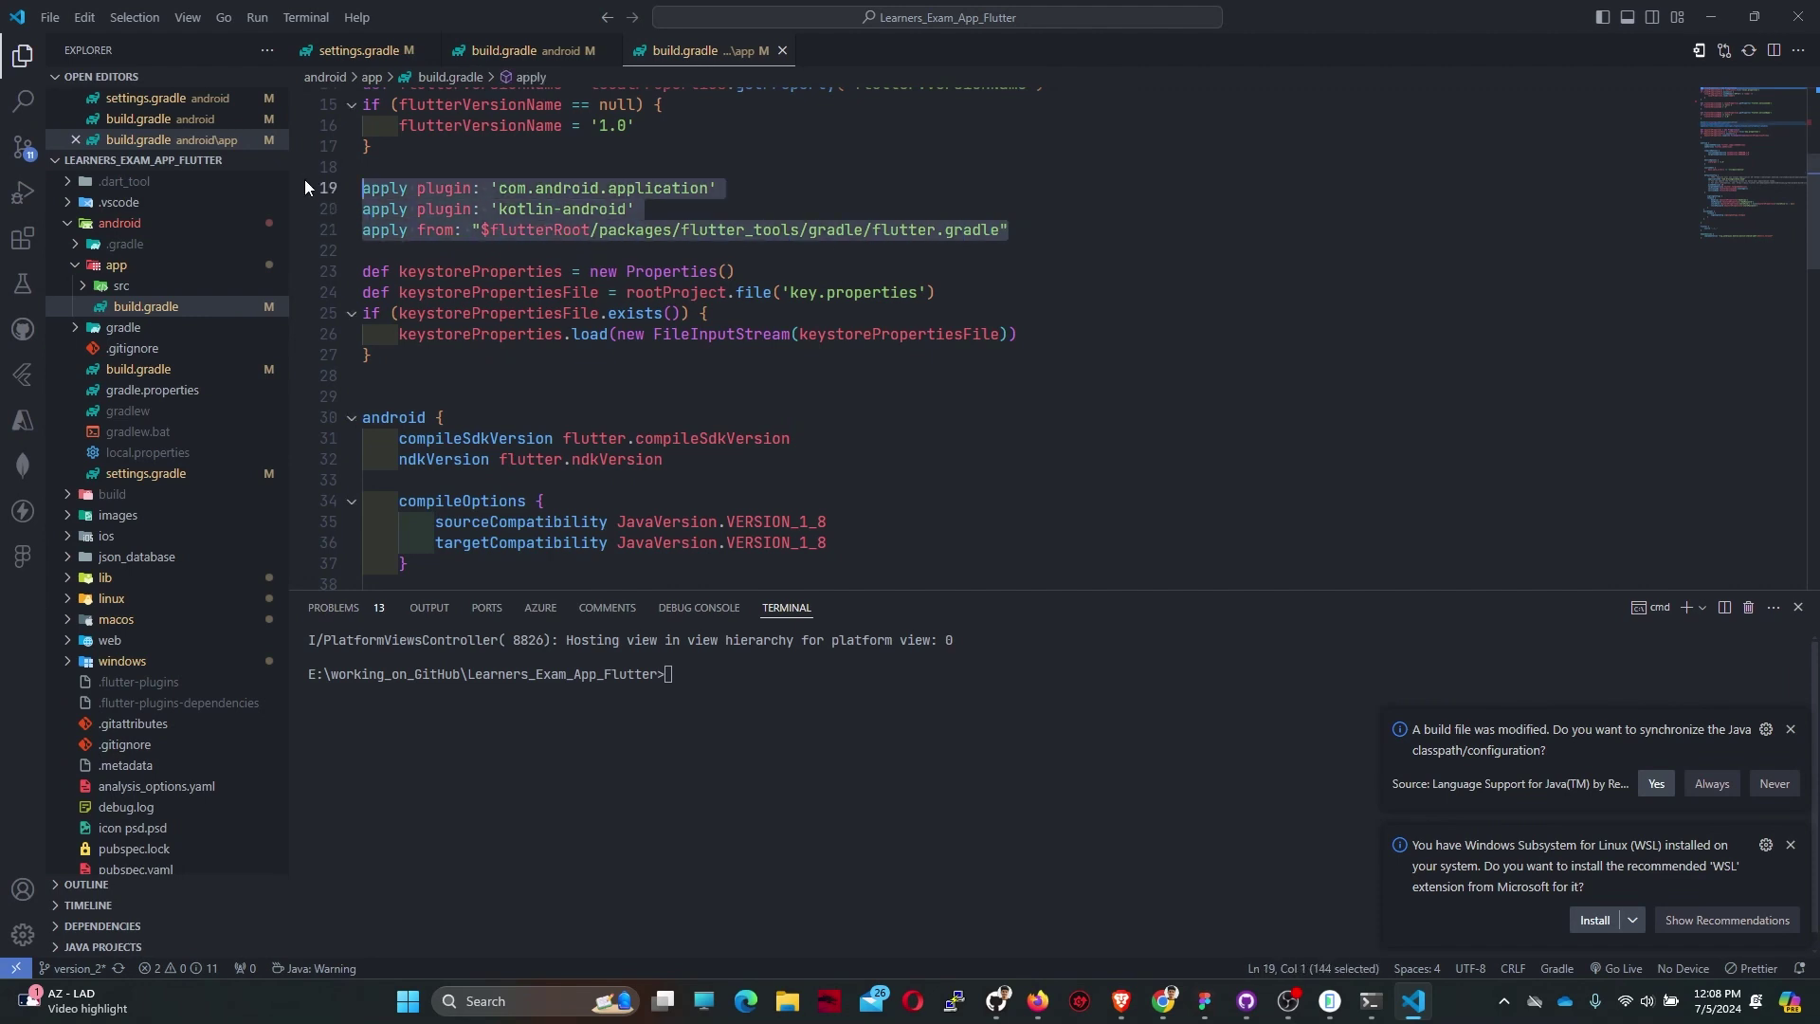
pyautogui.press('BackSpace')
pyautogui.press('BackSpace')
pyautogui.press('BackSpace')
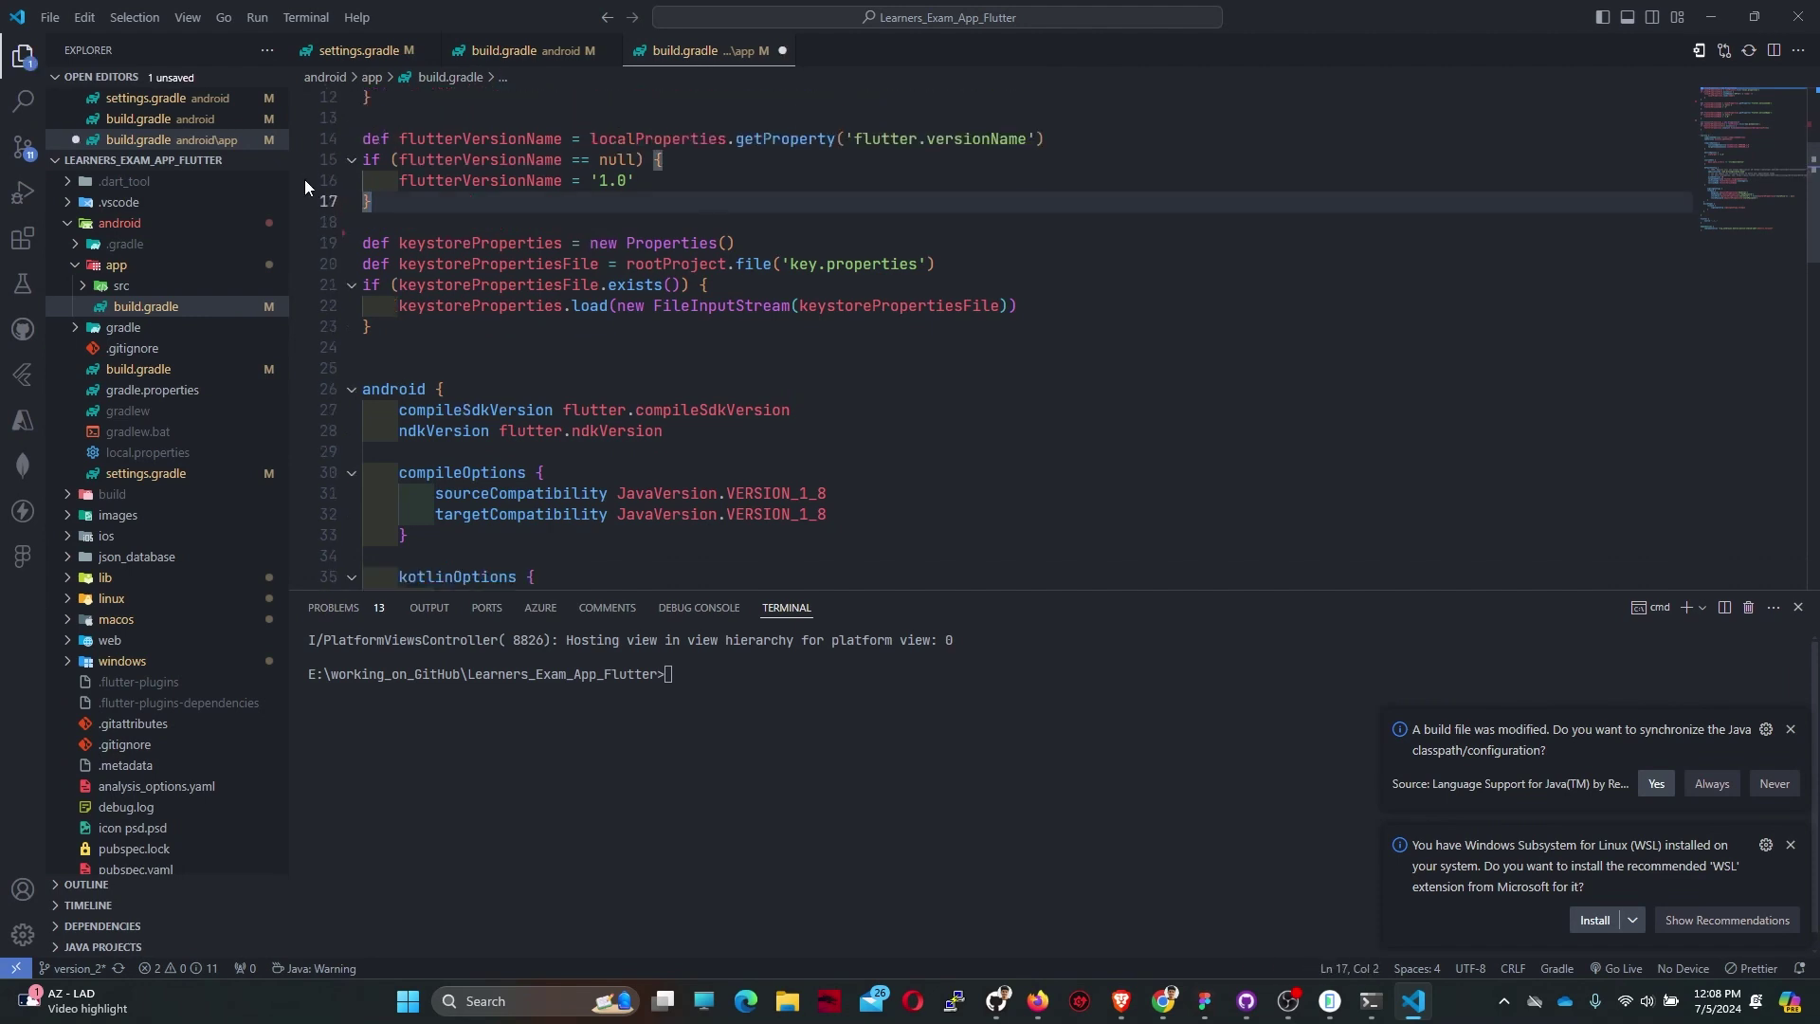
pyautogui.hotkey('ctrl', 's')
pyautogui.scroll(2, 537, 311)
pyautogui.scroll(2, 538, 310)
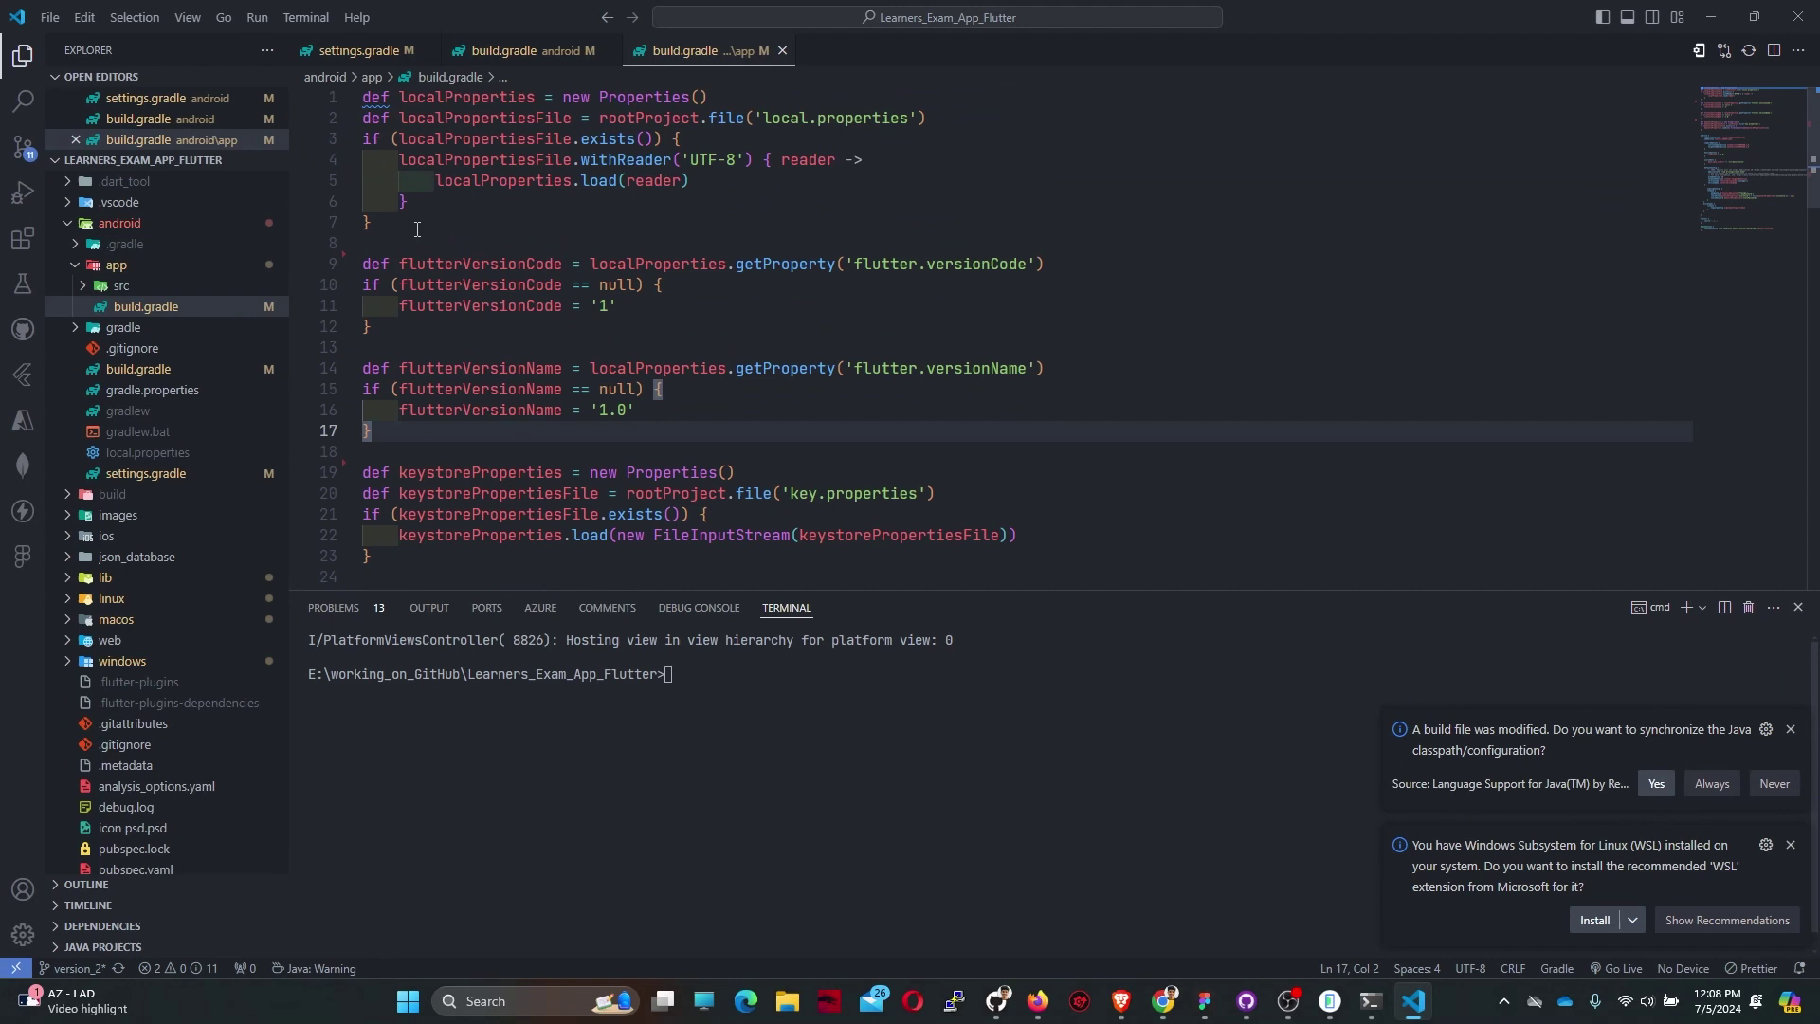
# - Paste the plugins block at line 1 of app/build.gradle and save
pyautogui.click(361, 98)
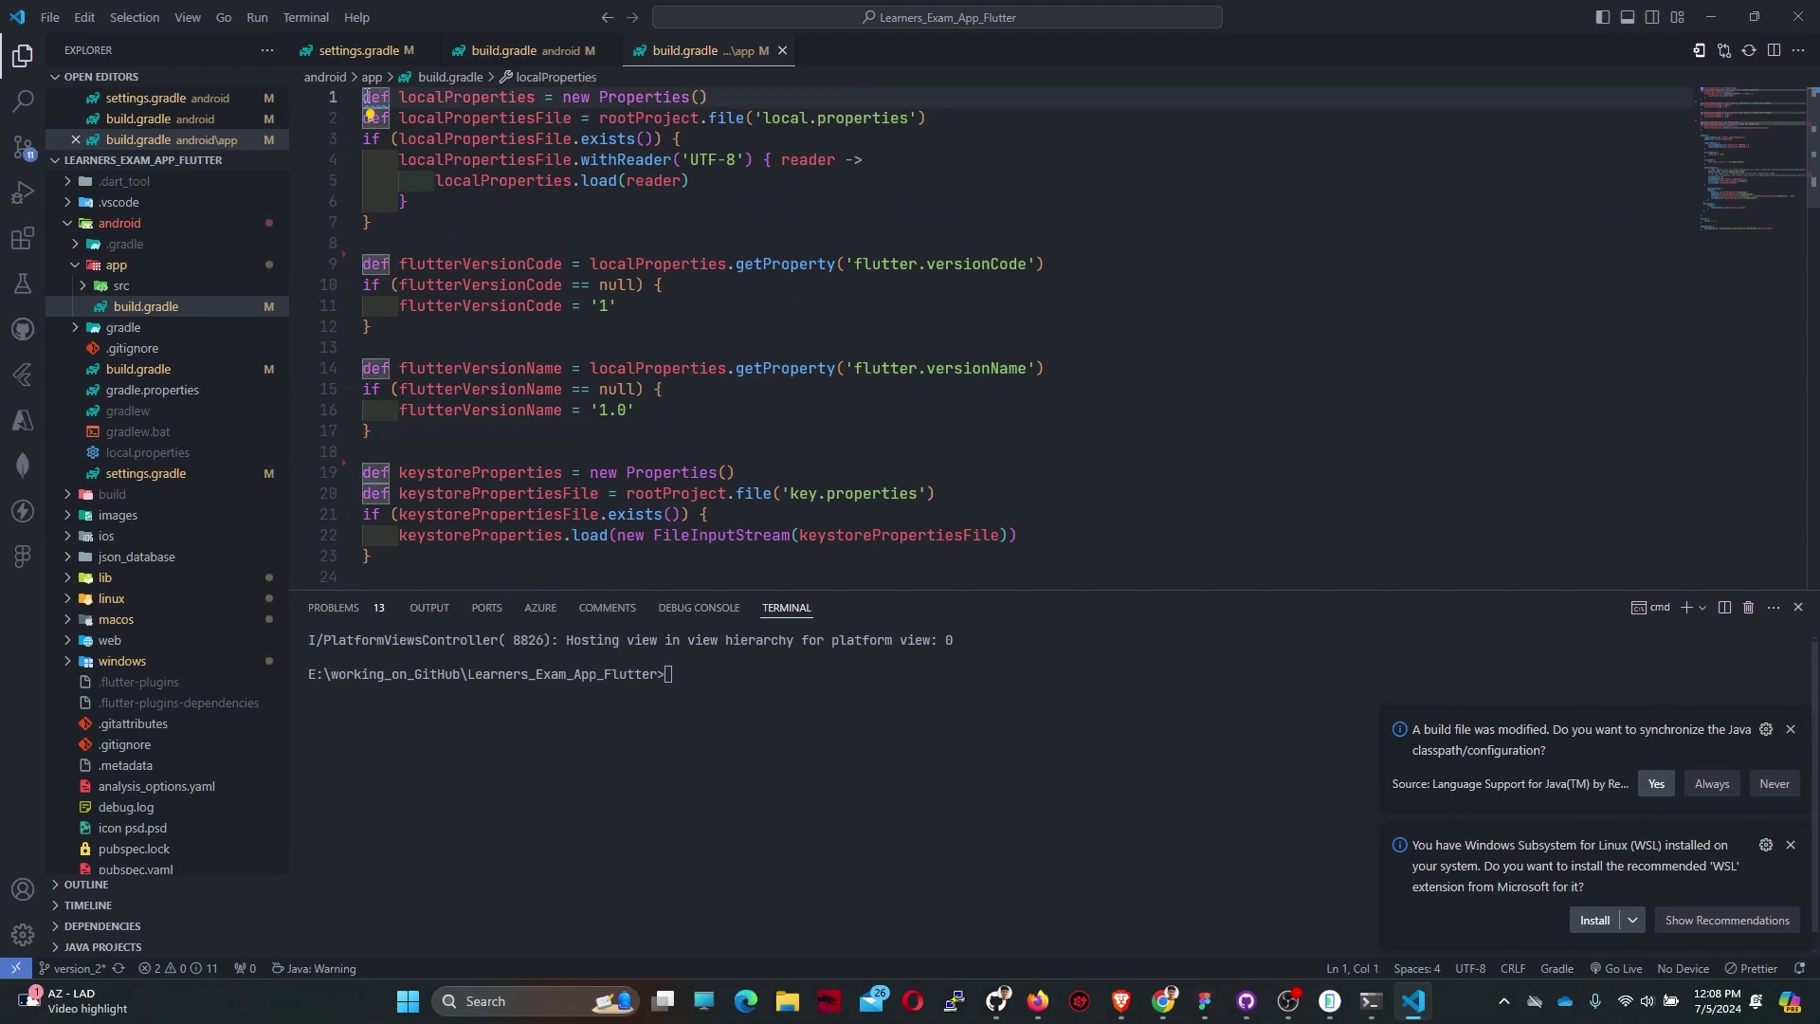
pyautogui.press('Return')
pyautogui.press('Return')
pyautogui.click(366, 97)
pyautogui.write('plugins {     id "com.android.application"     id "kotlin-android"     id "dev.flutter.flutter-gradle-plugin" }')
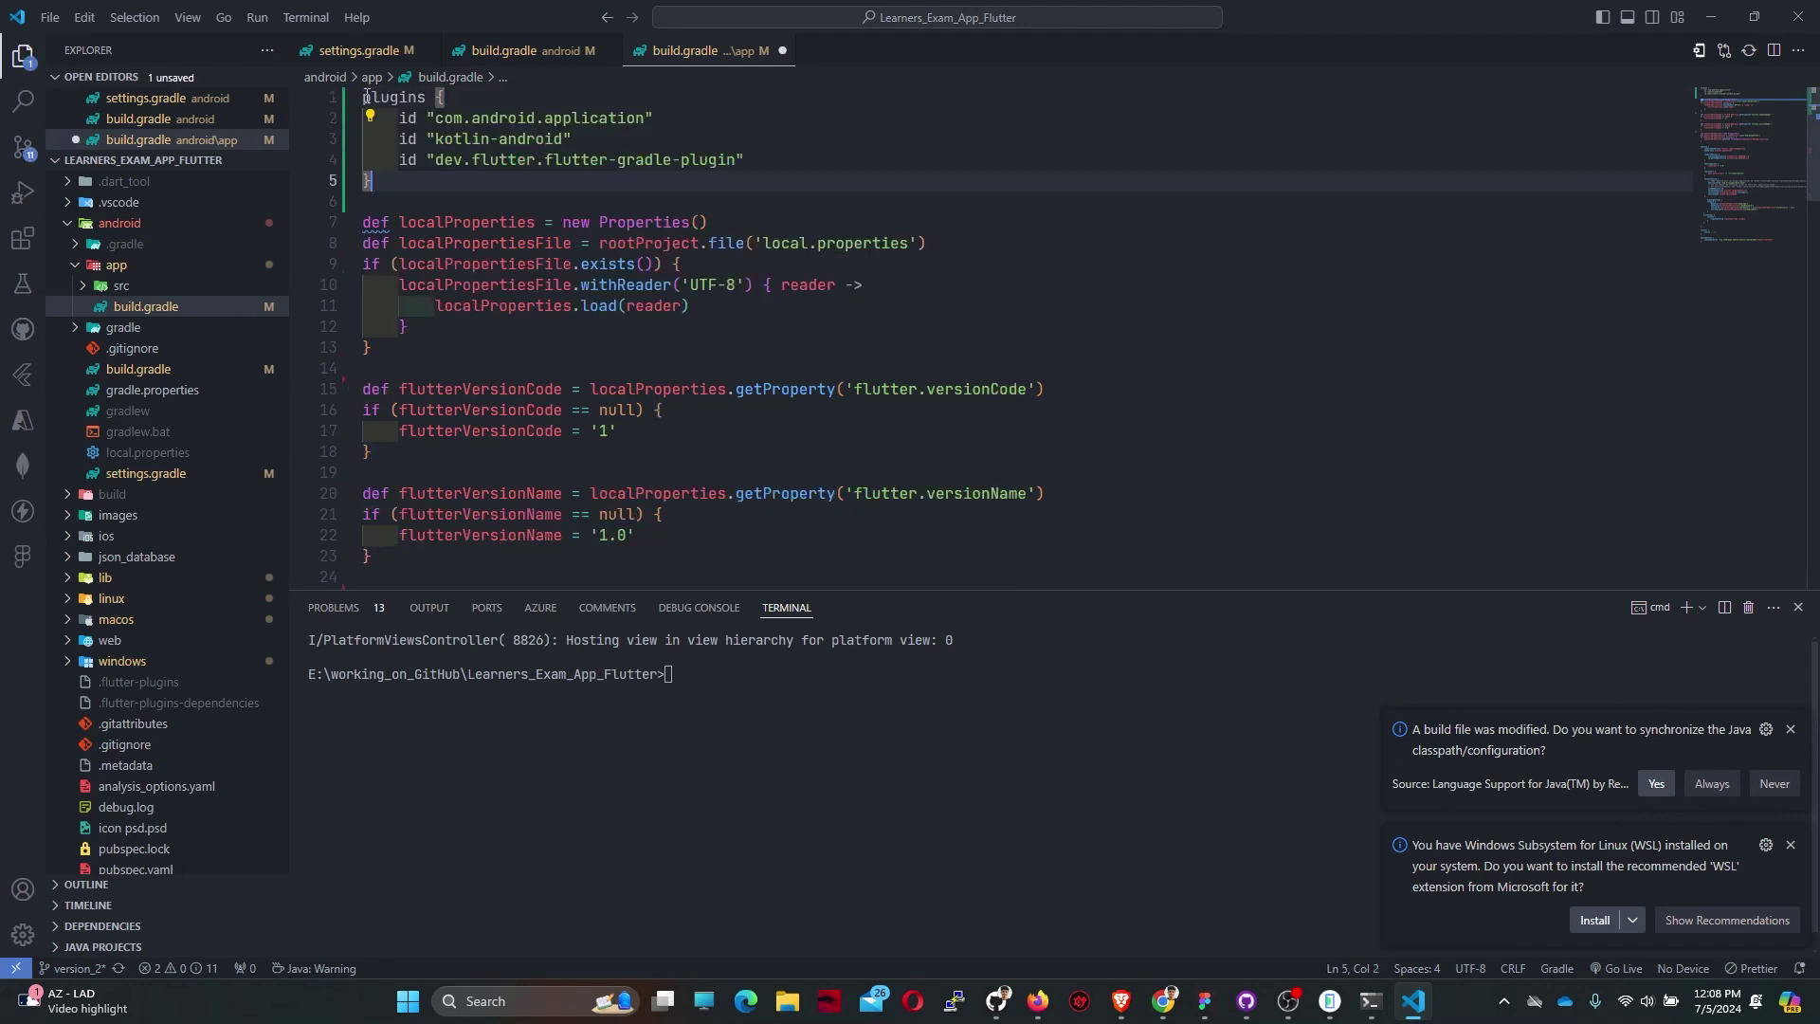
pyautogui.hotkey('ctrl', 's')
pyautogui.scroll(-1, 498, 305)
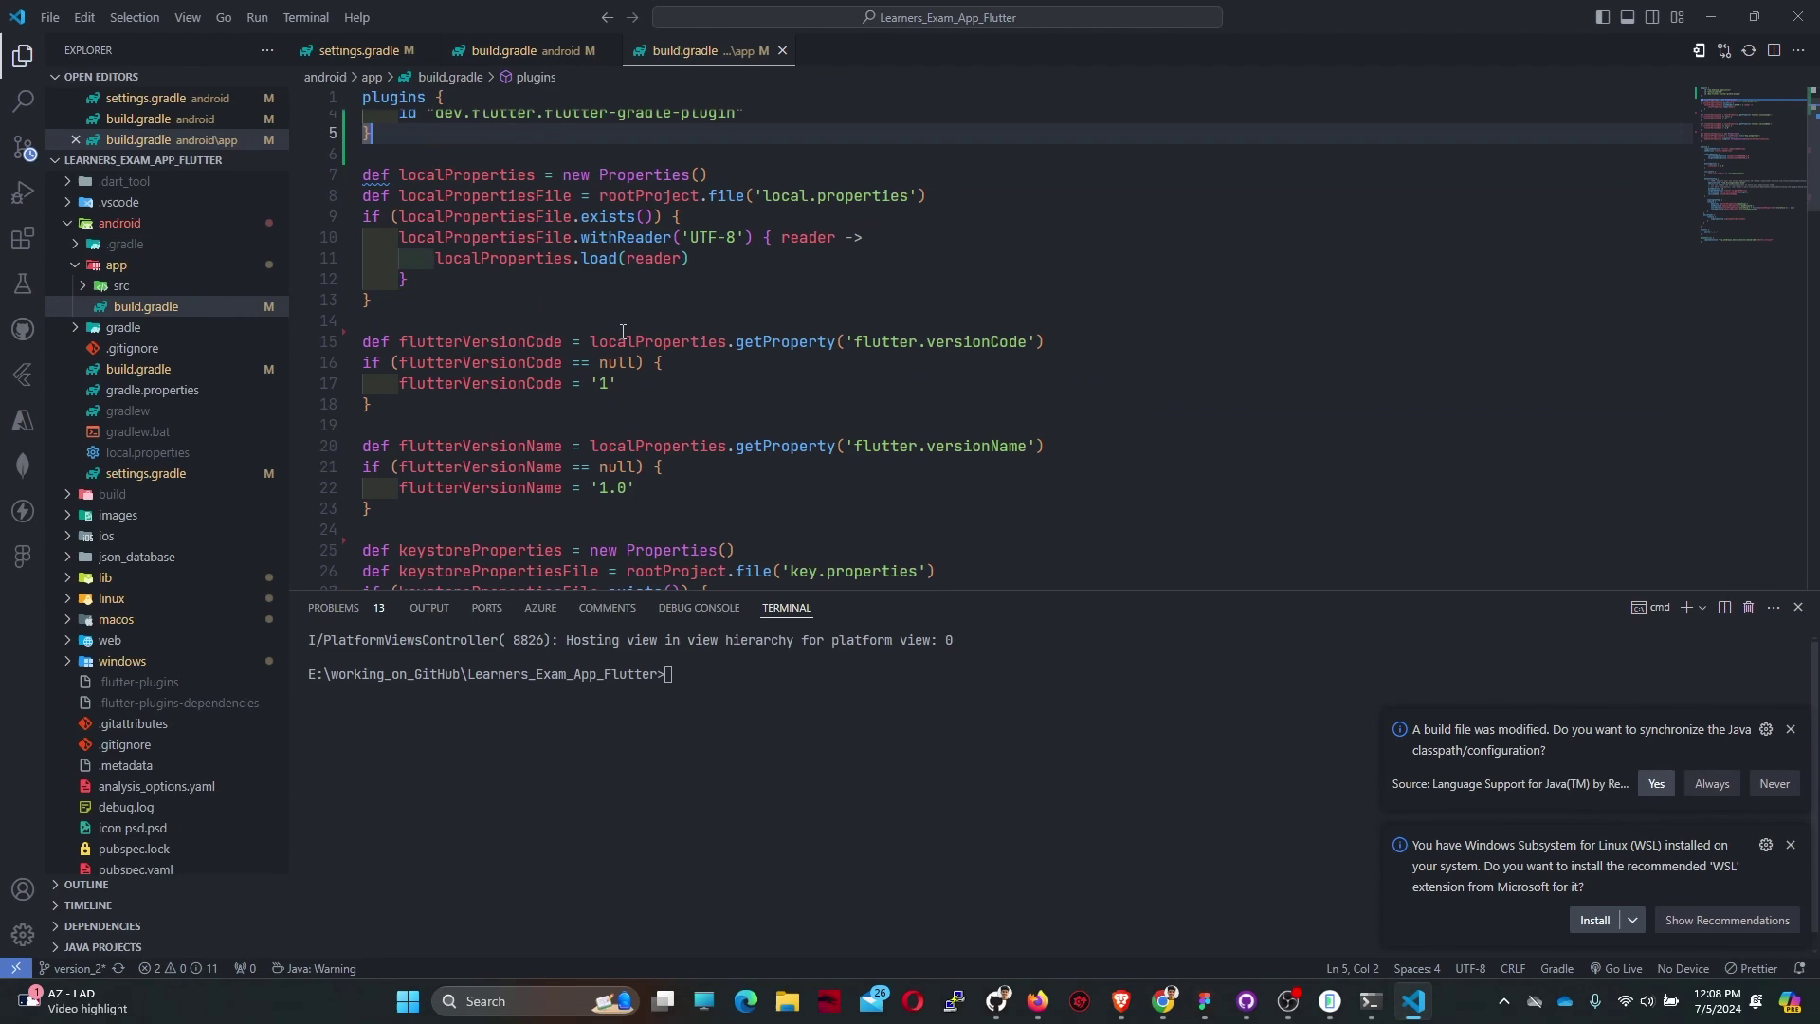
pyautogui.scroll(-4, 540, 355)
pyautogui.scroll(-3, 584, 398)
pyautogui.scroll(-4, 632, 451)
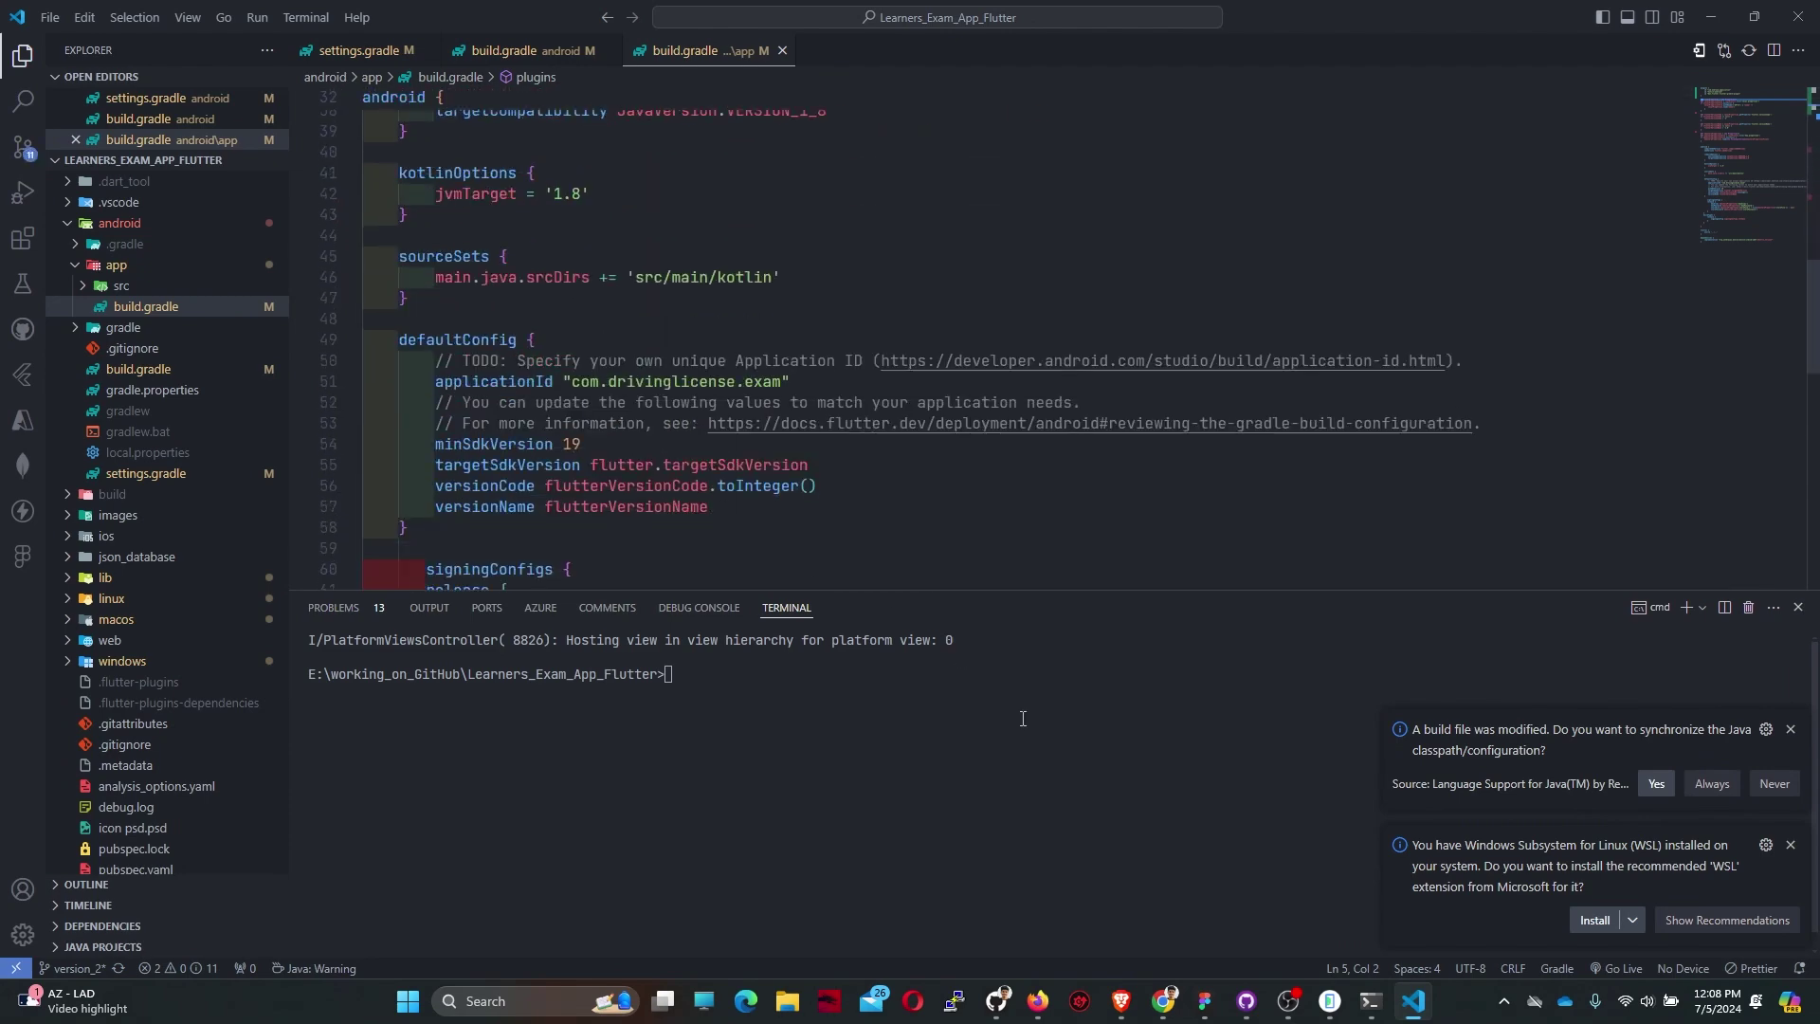
# - Read the docs step about removing the kotlin-stdlib-jdk7 dependency line
pyautogui.click(1038, 999)
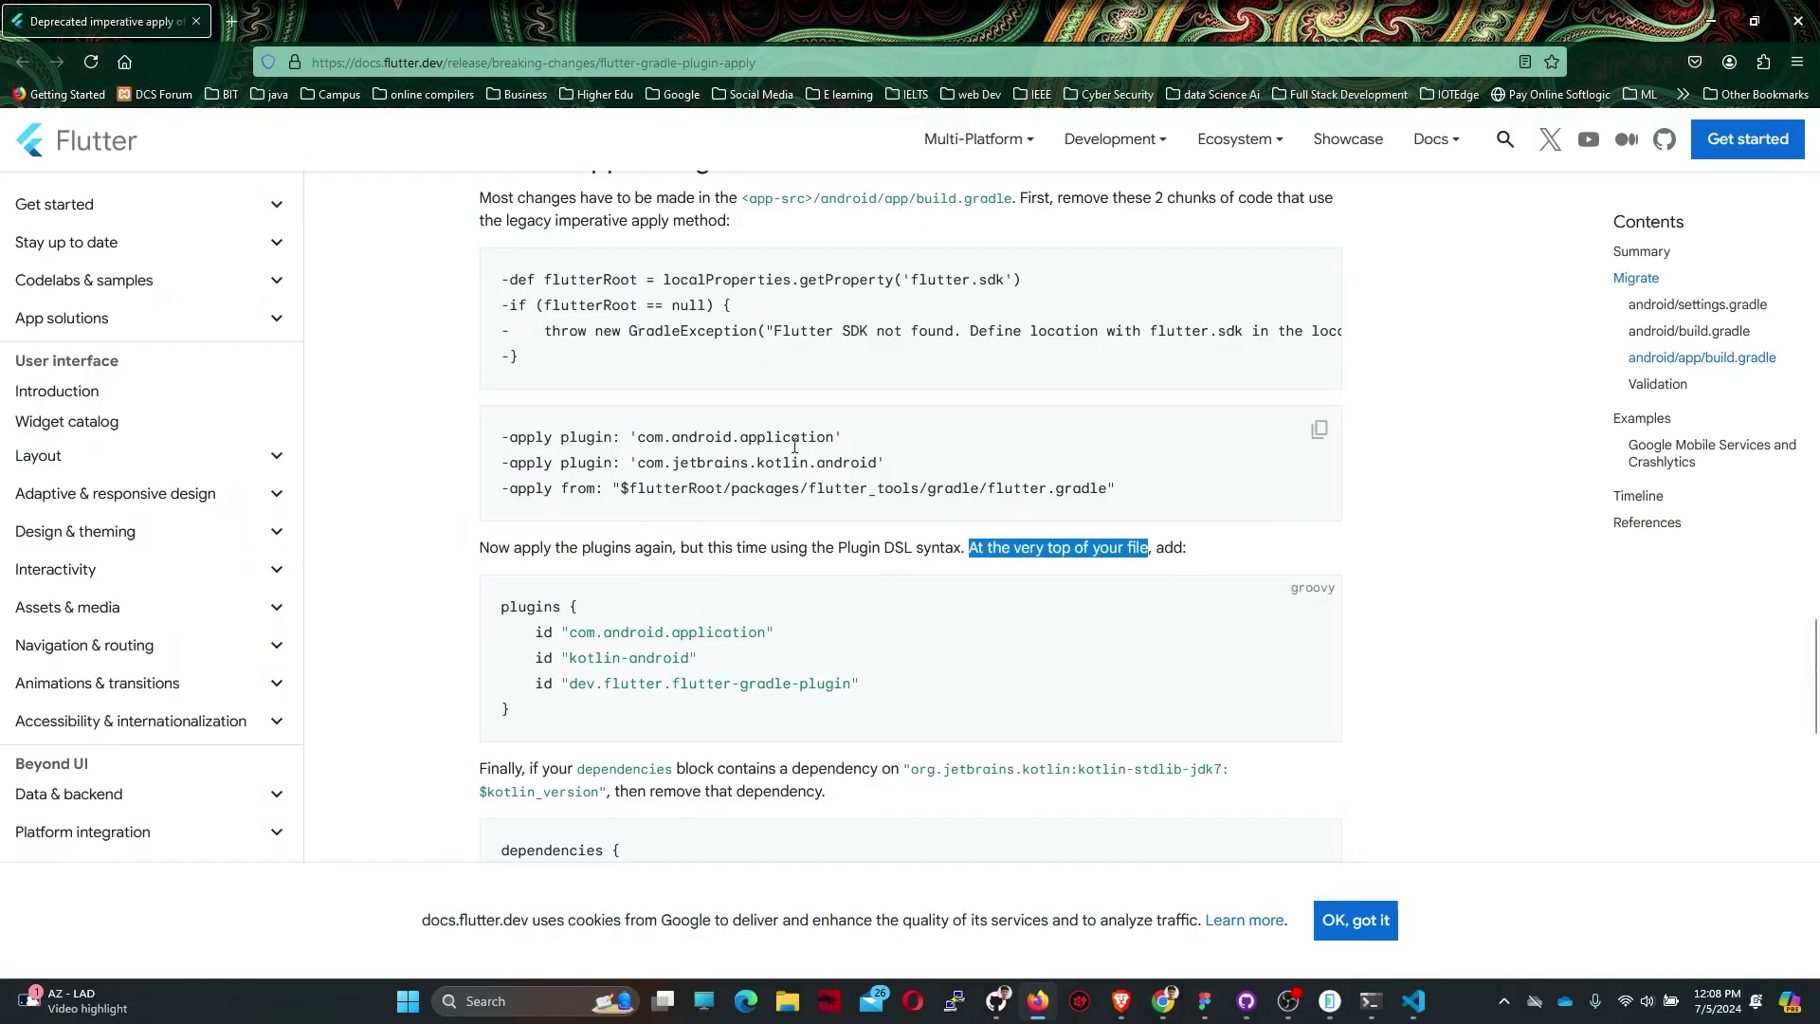
pyautogui.scroll(-2, 795, 570)
pyautogui.scroll(-1, 640, 589)
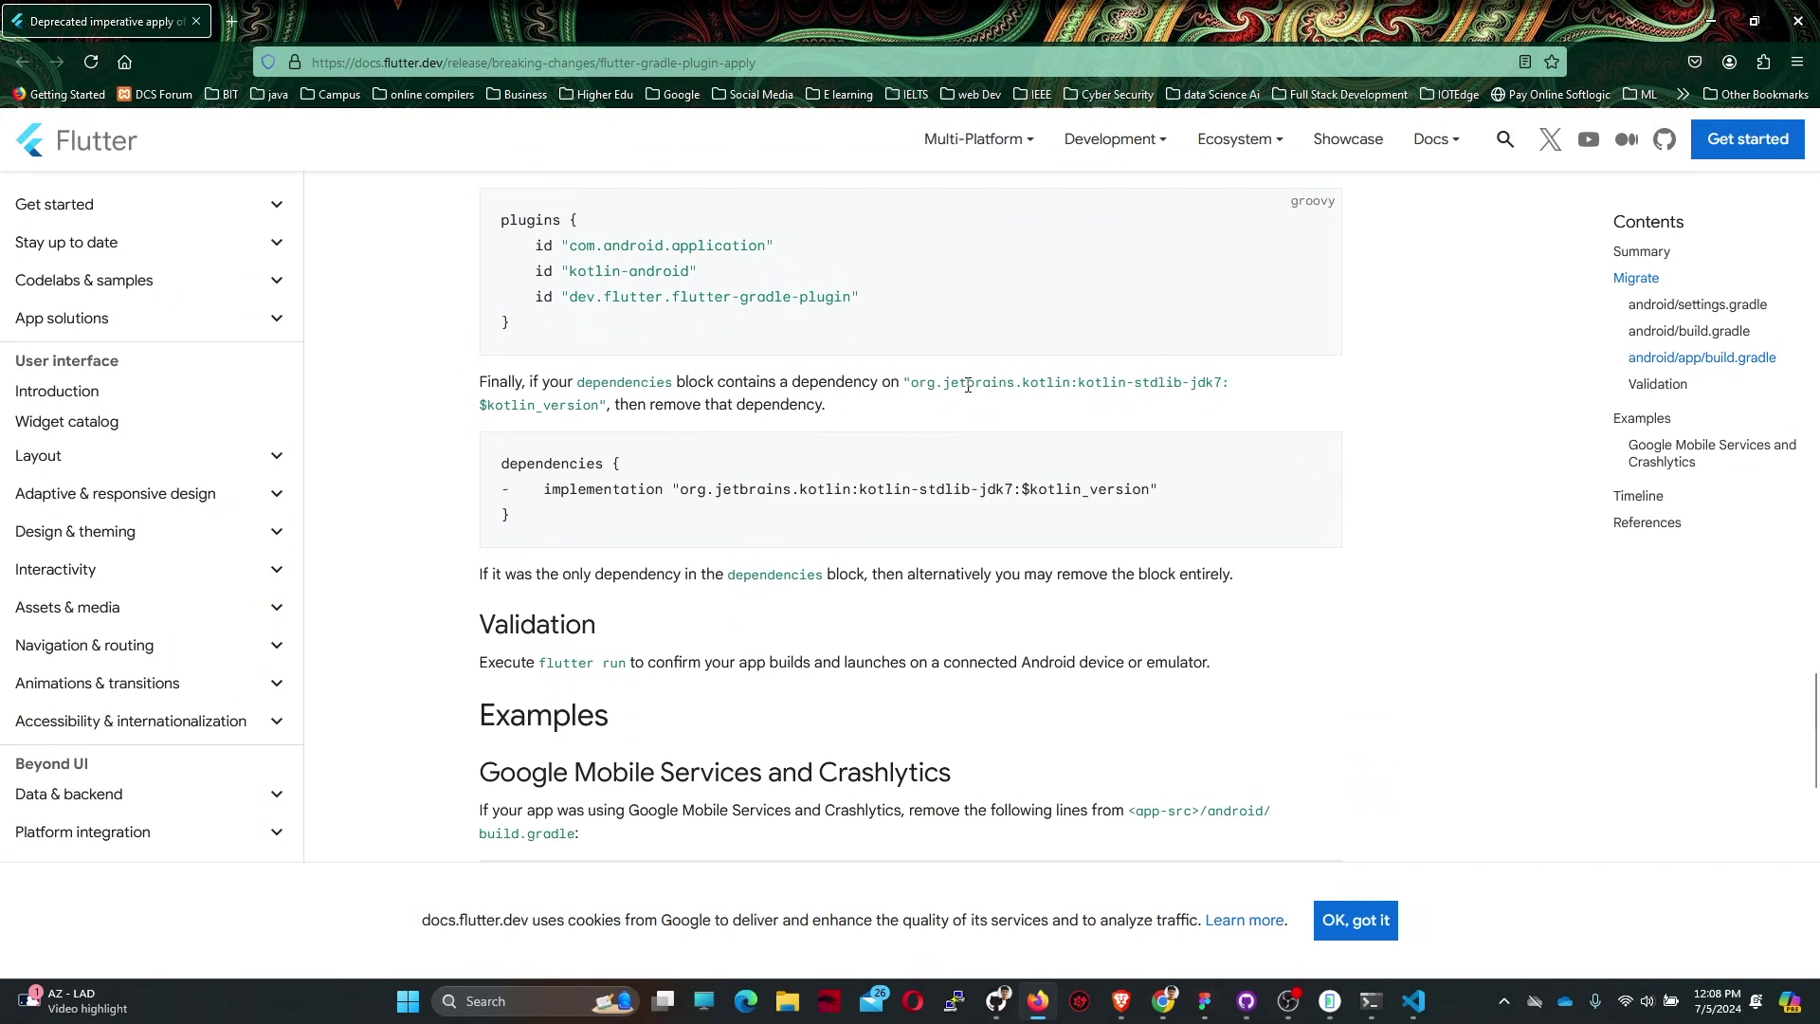
pyautogui.moveTo(915, 385); pyautogui.dragTo(608, 410)
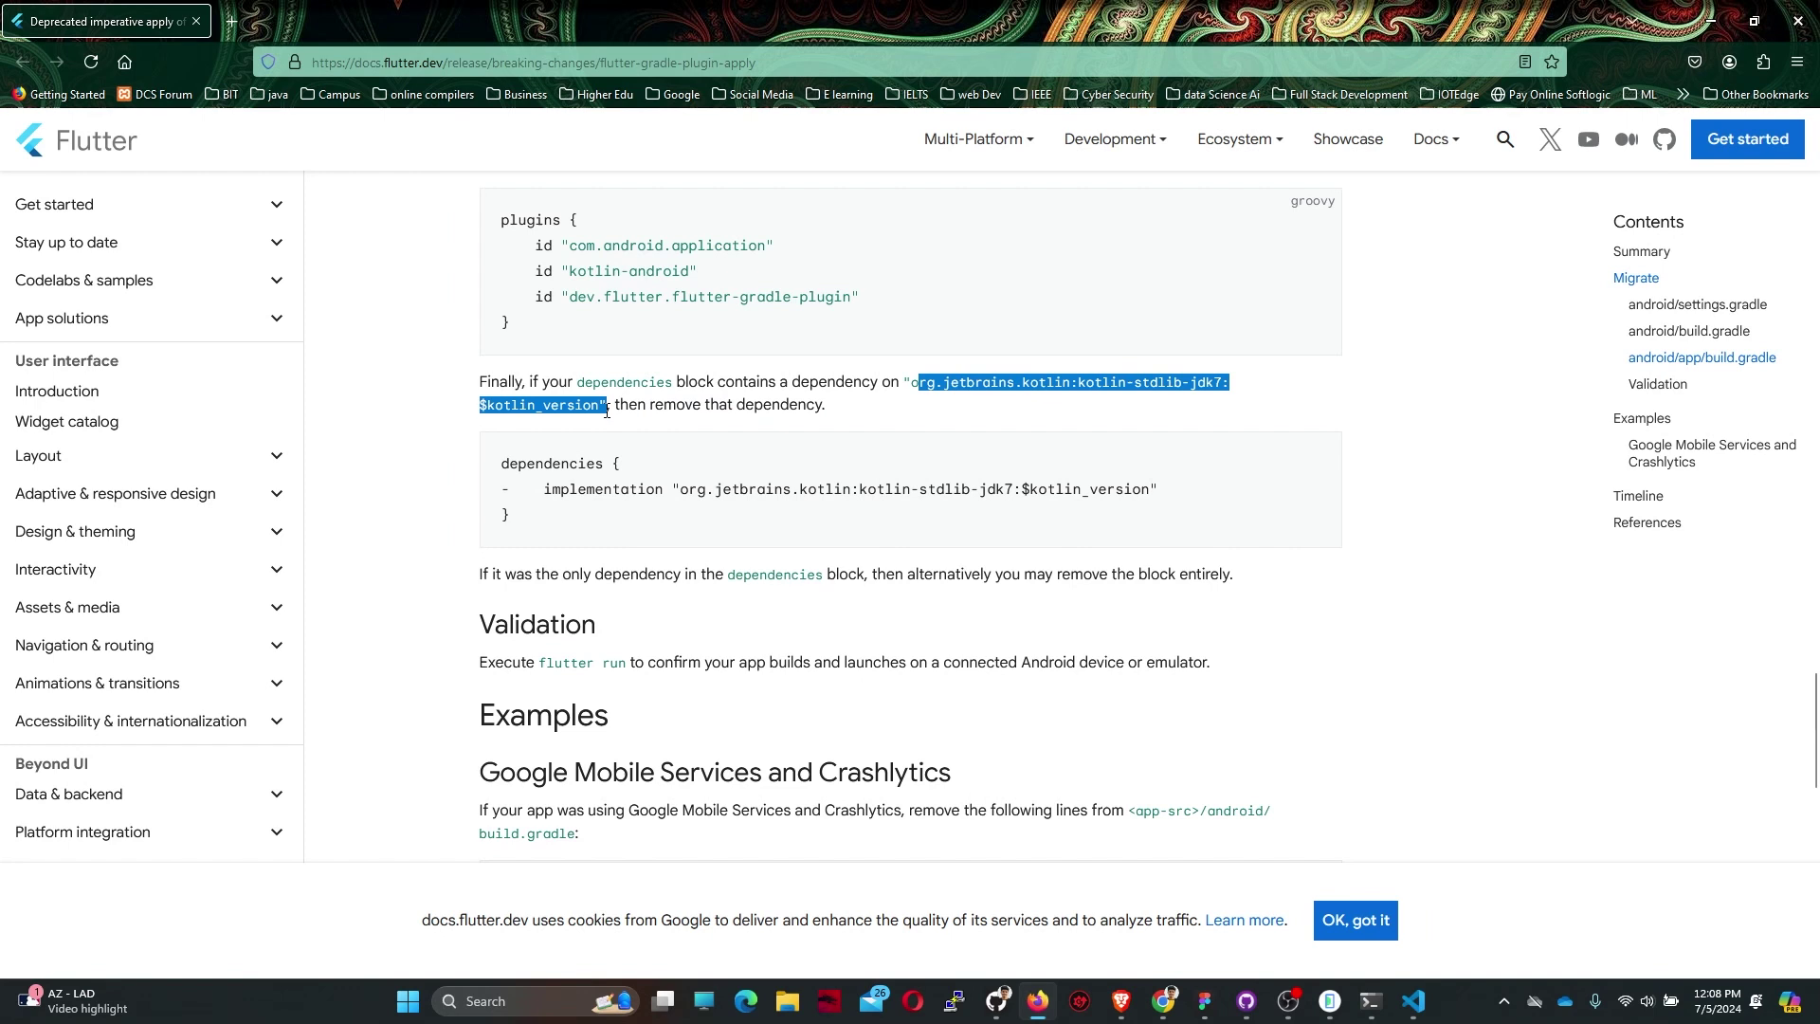
pyautogui.click(902, 421)
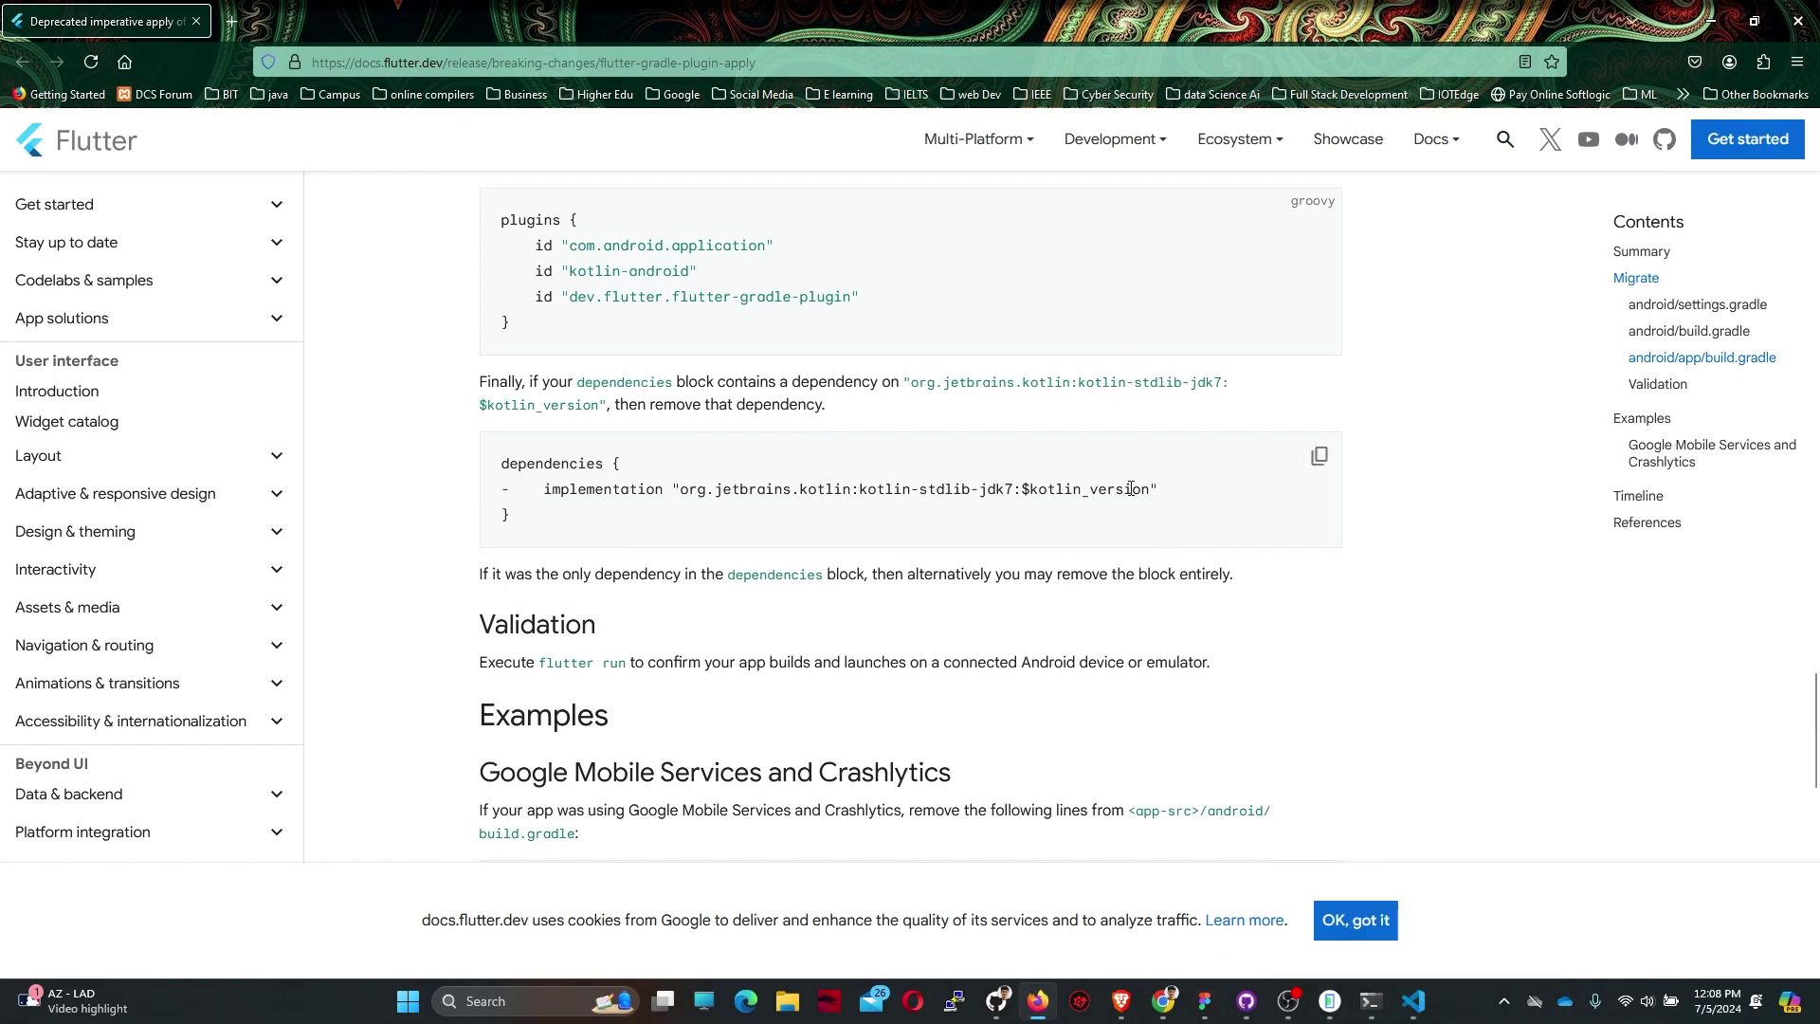
pyautogui.moveTo(1174, 489); pyautogui.dragTo(514, 490)
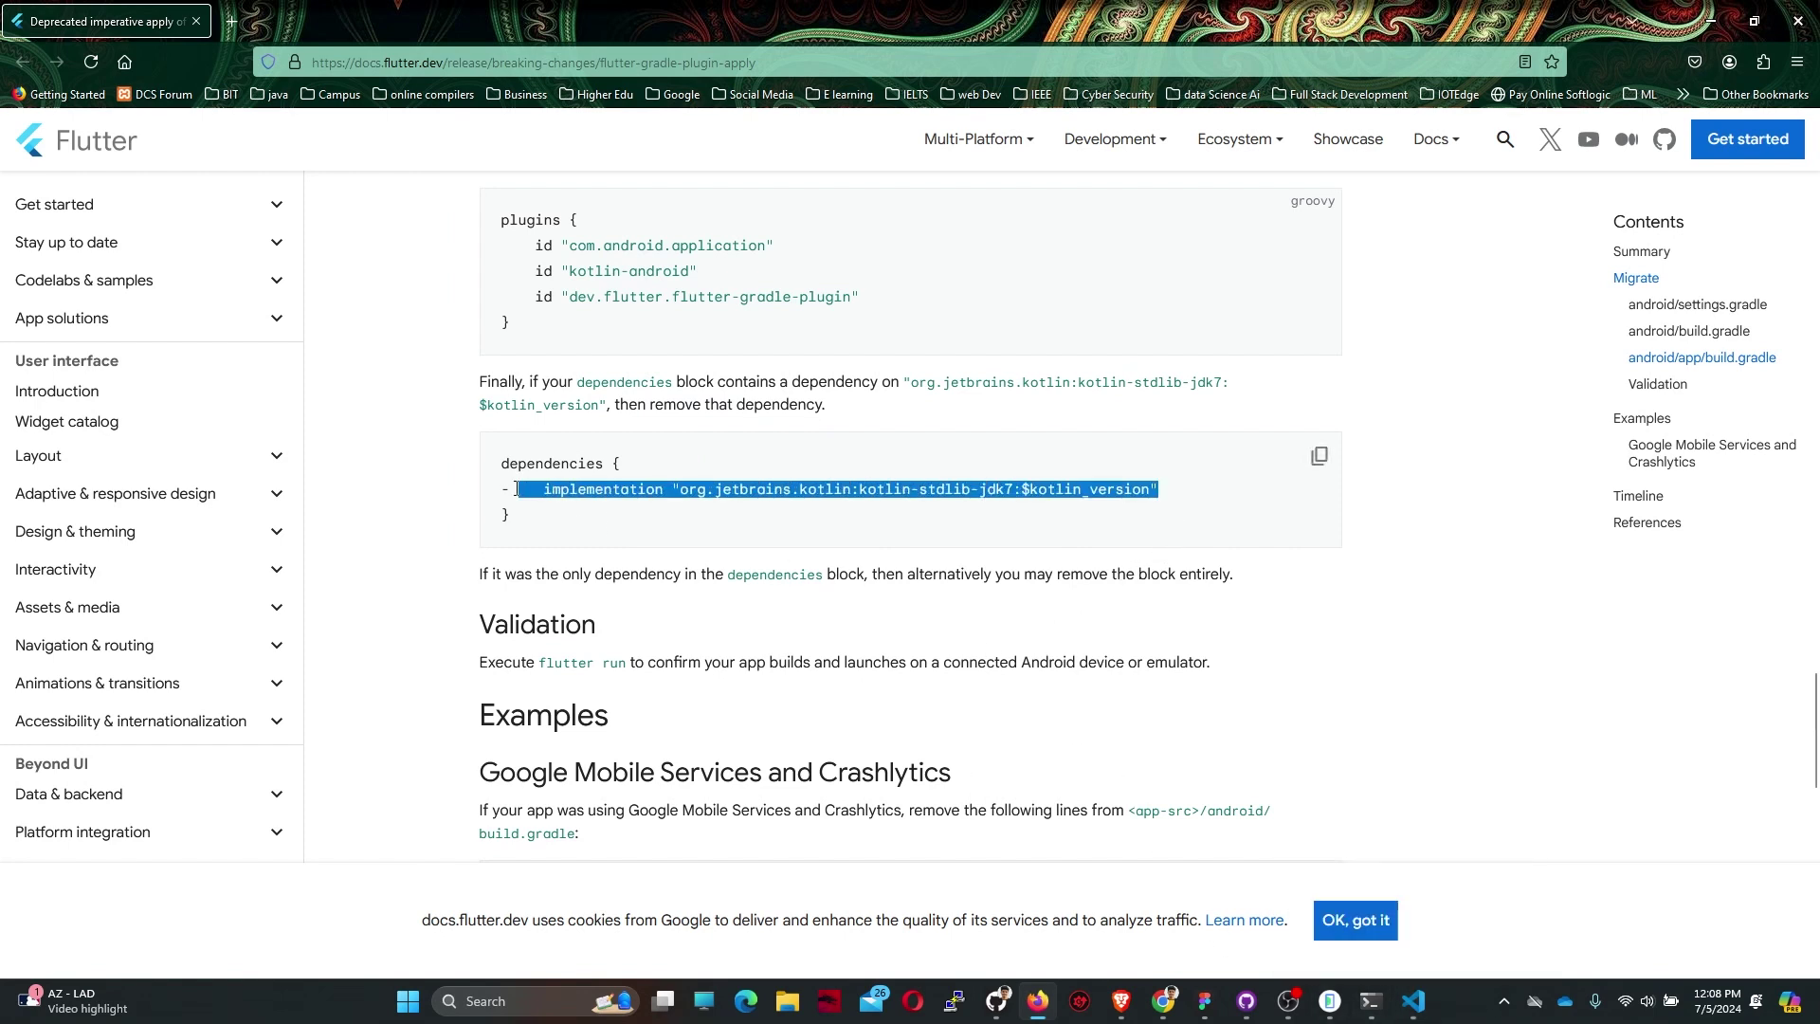
# - Delete the kotlin-stdlib-jdk7 implementation line from app/build.gradle's dependencies
pyautogui.click(1413, 1000)
pyautogui.click(712, 382)
pyautogui.scroll(-6, 711, 383)
pyautogui.scroll(-6, 712, 385)
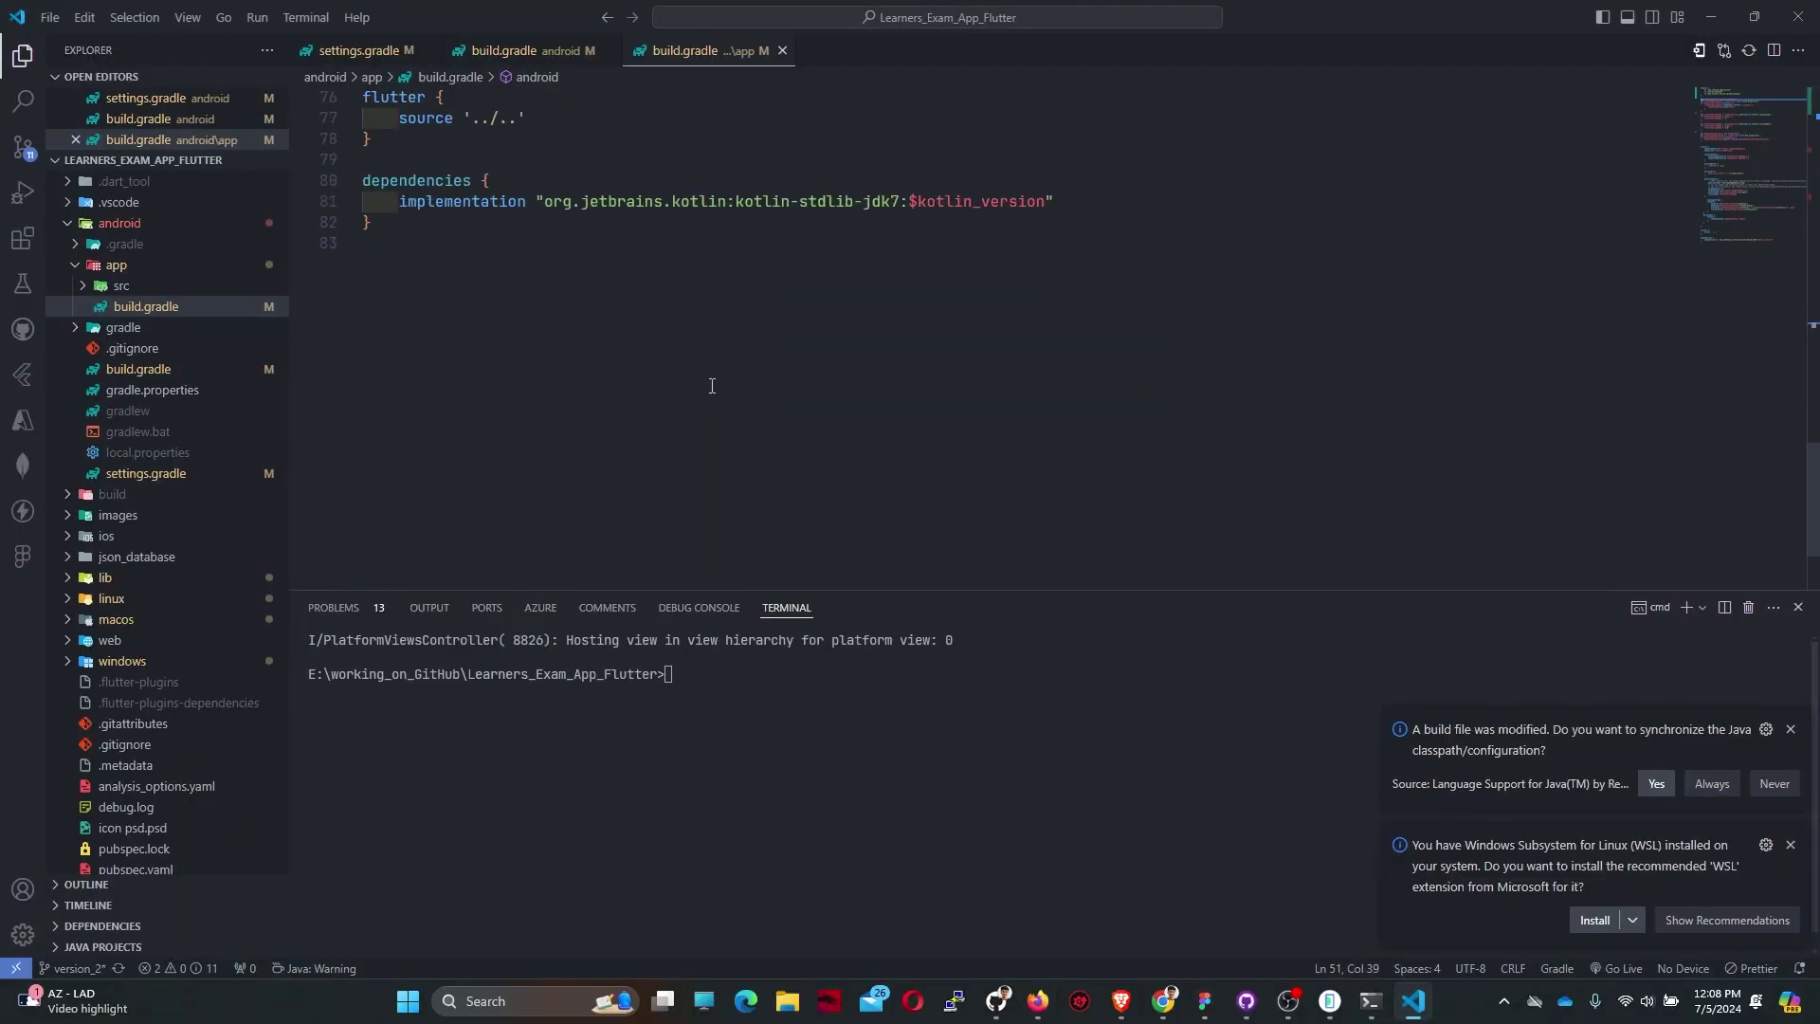
pyautogui.moveTo(397, 201); pyautogui.dragTo(1096, 207)
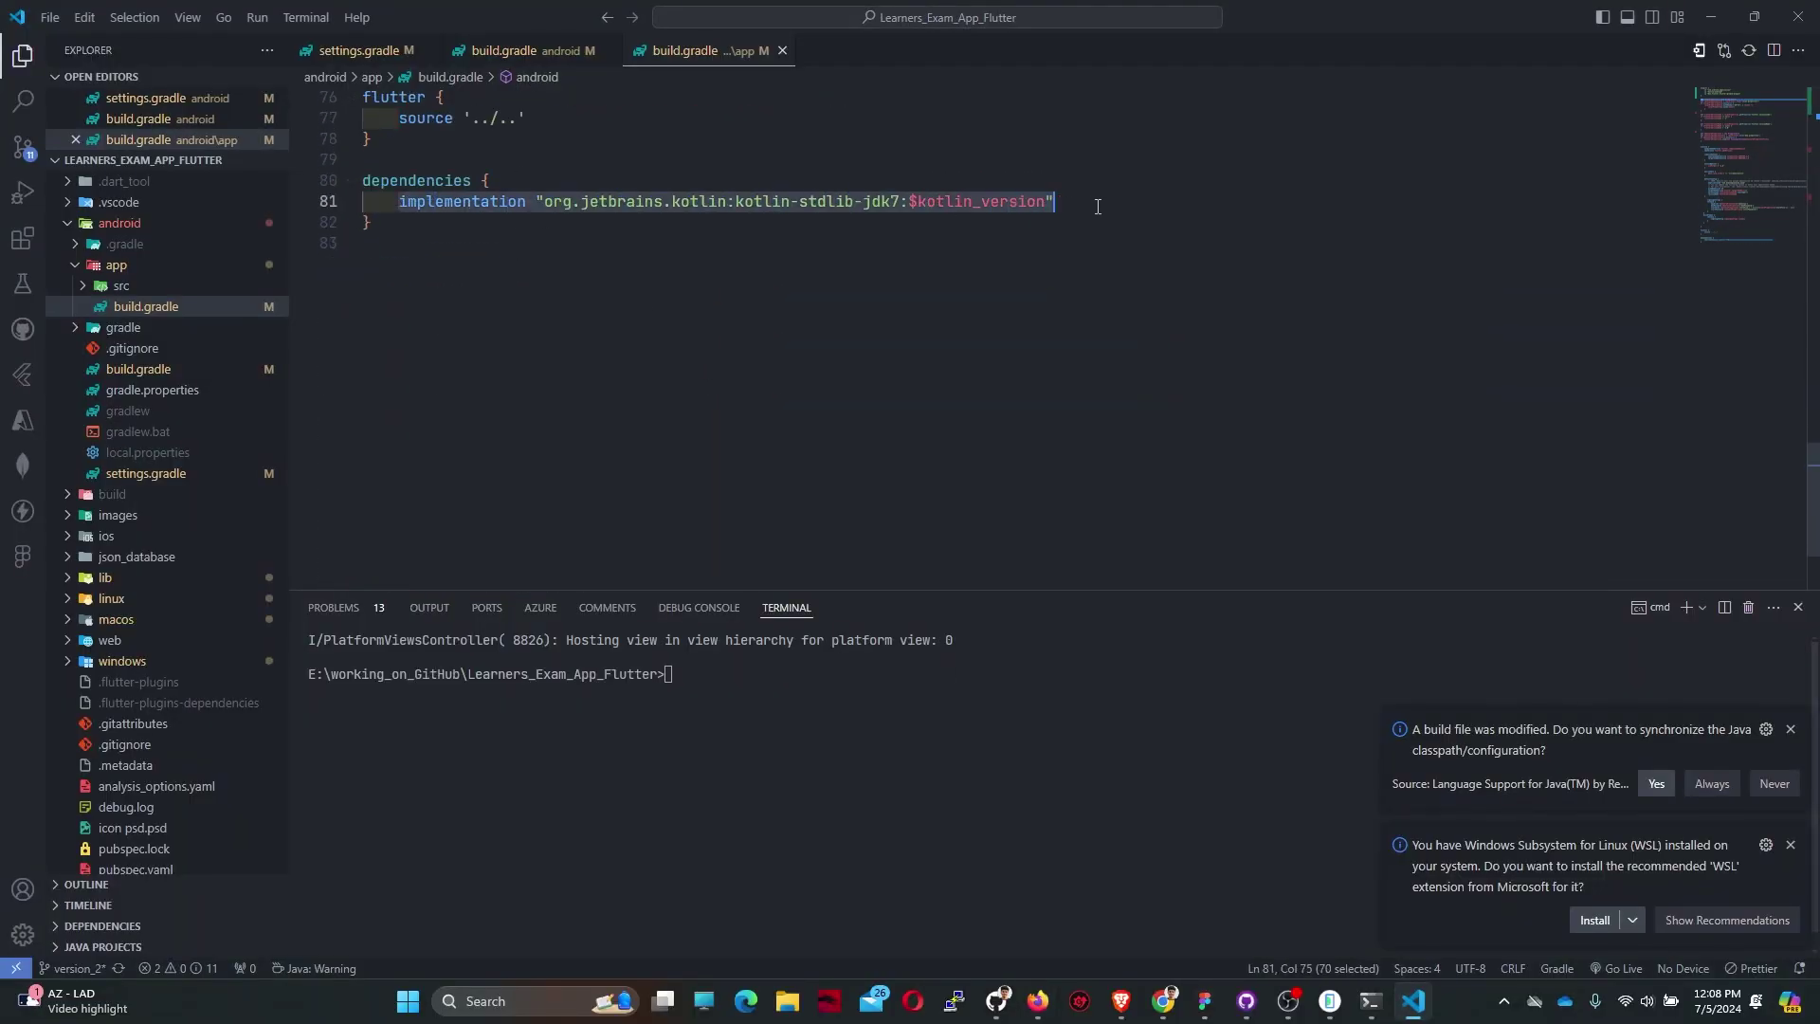
pyautogui.press('BackSpace')
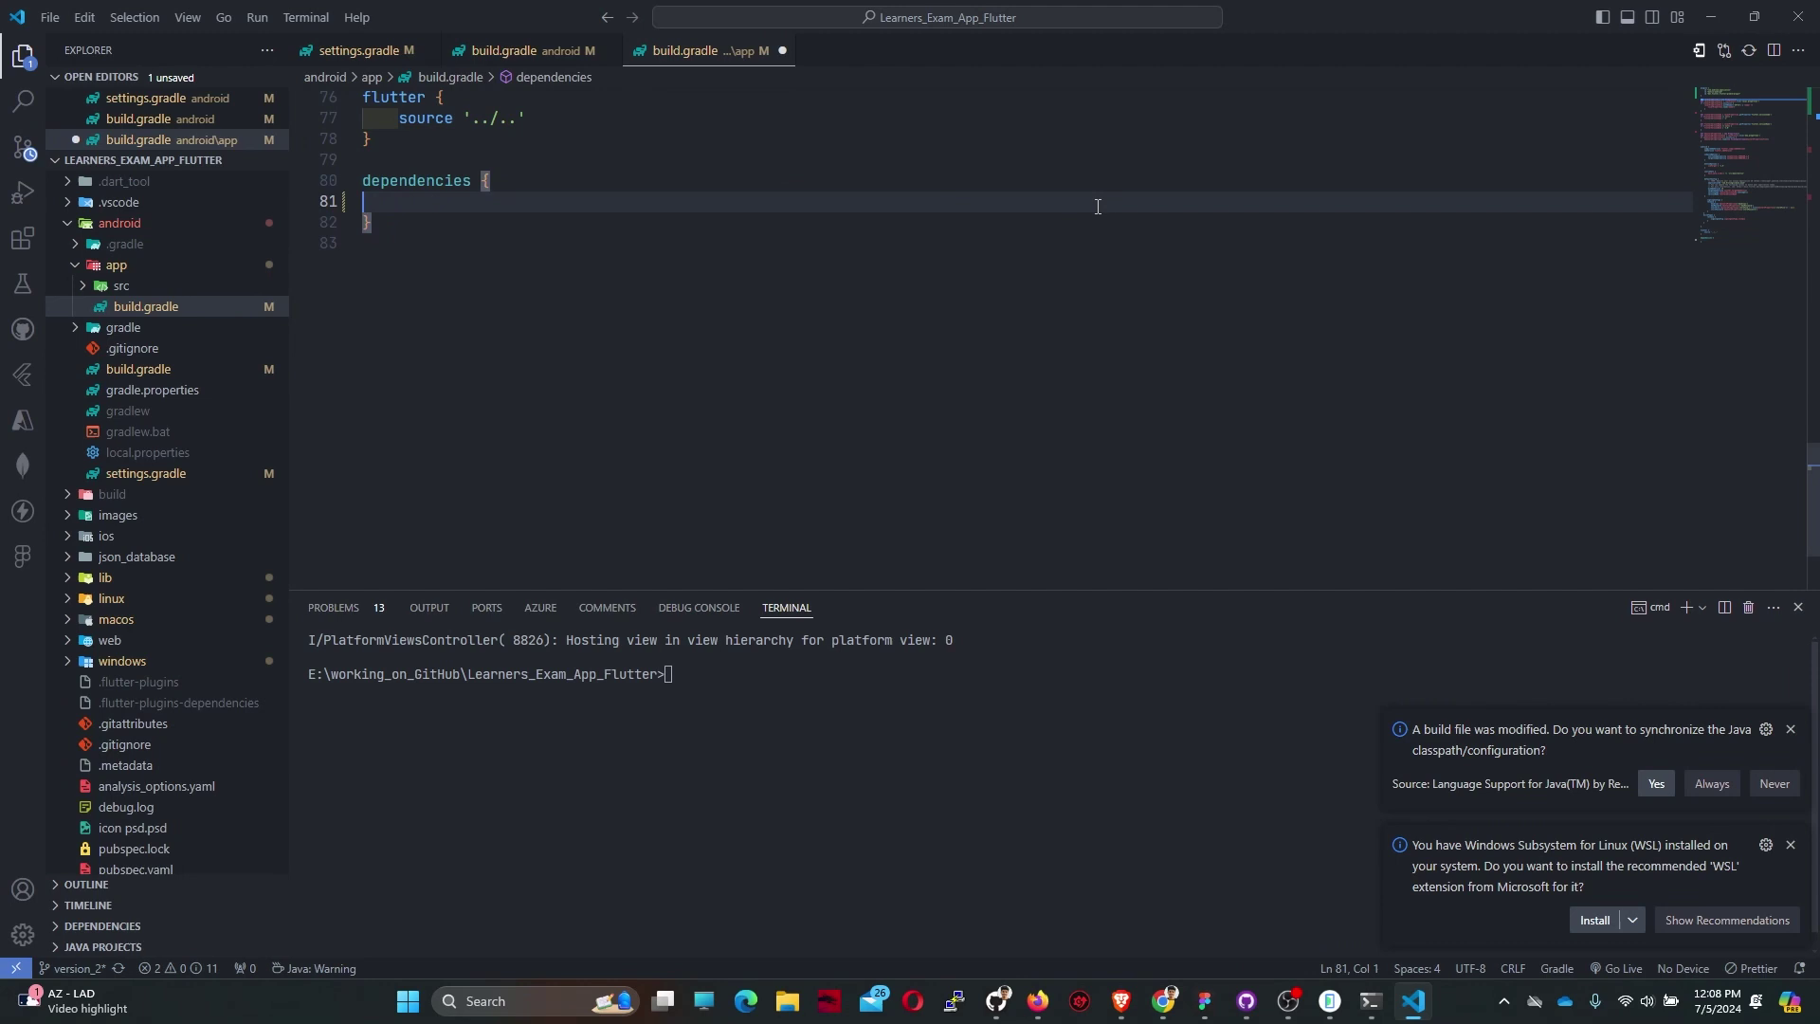